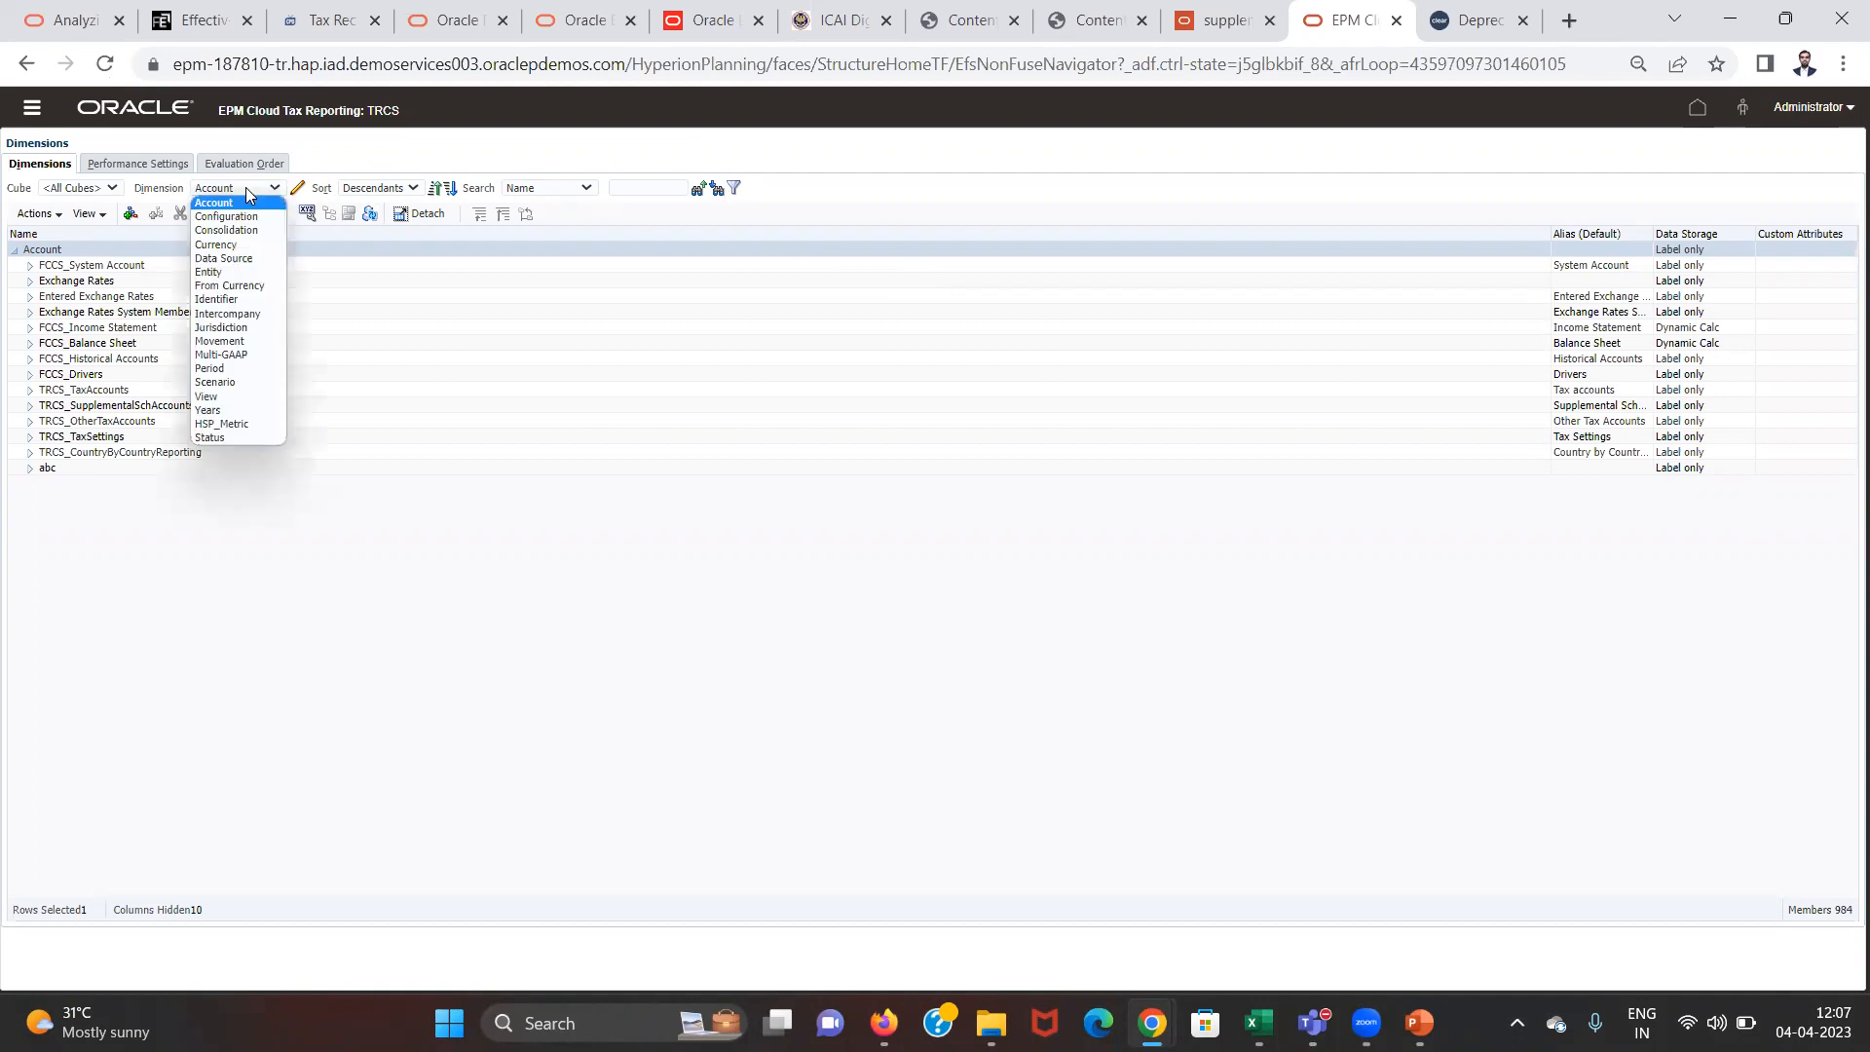
# Step: Show the Entity dimension and expand total us to inspect its child entities us1 and us2
pyautogui.click(231, 278)
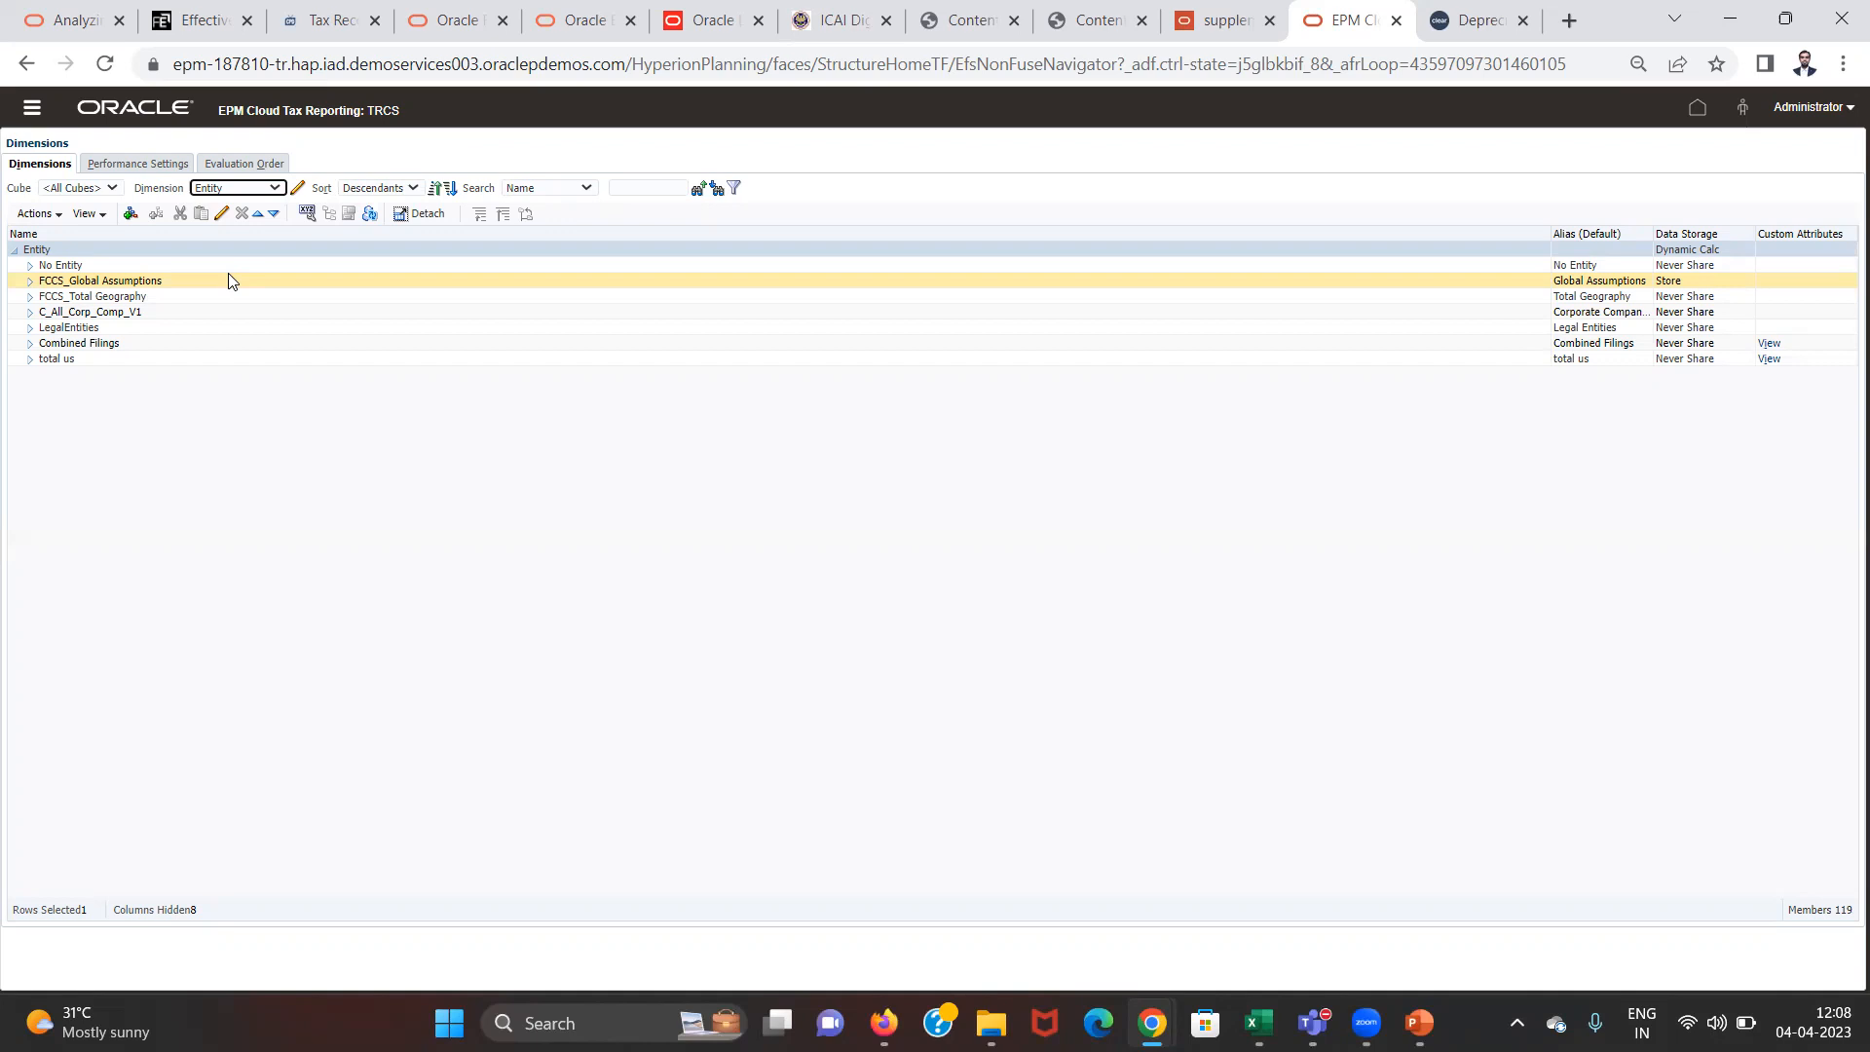
pyautogui.click(30, 360)
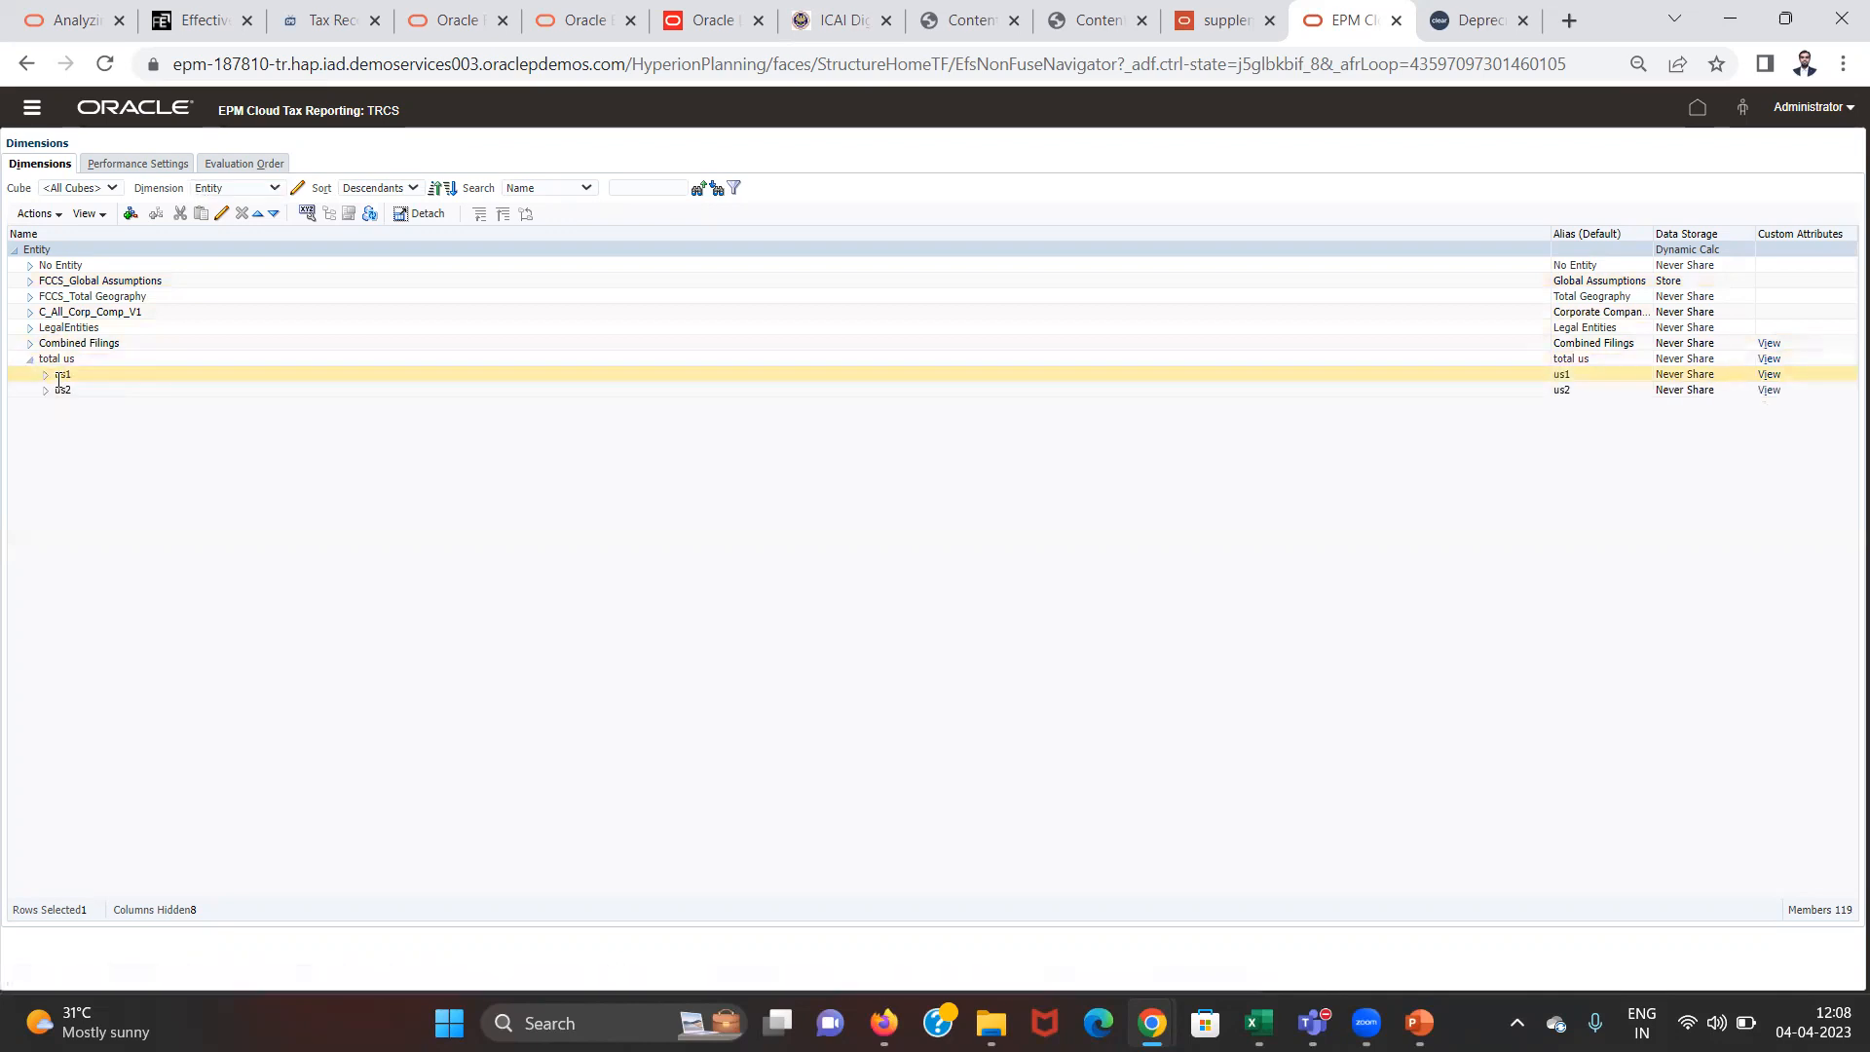
pyautogui.click(59, 377)
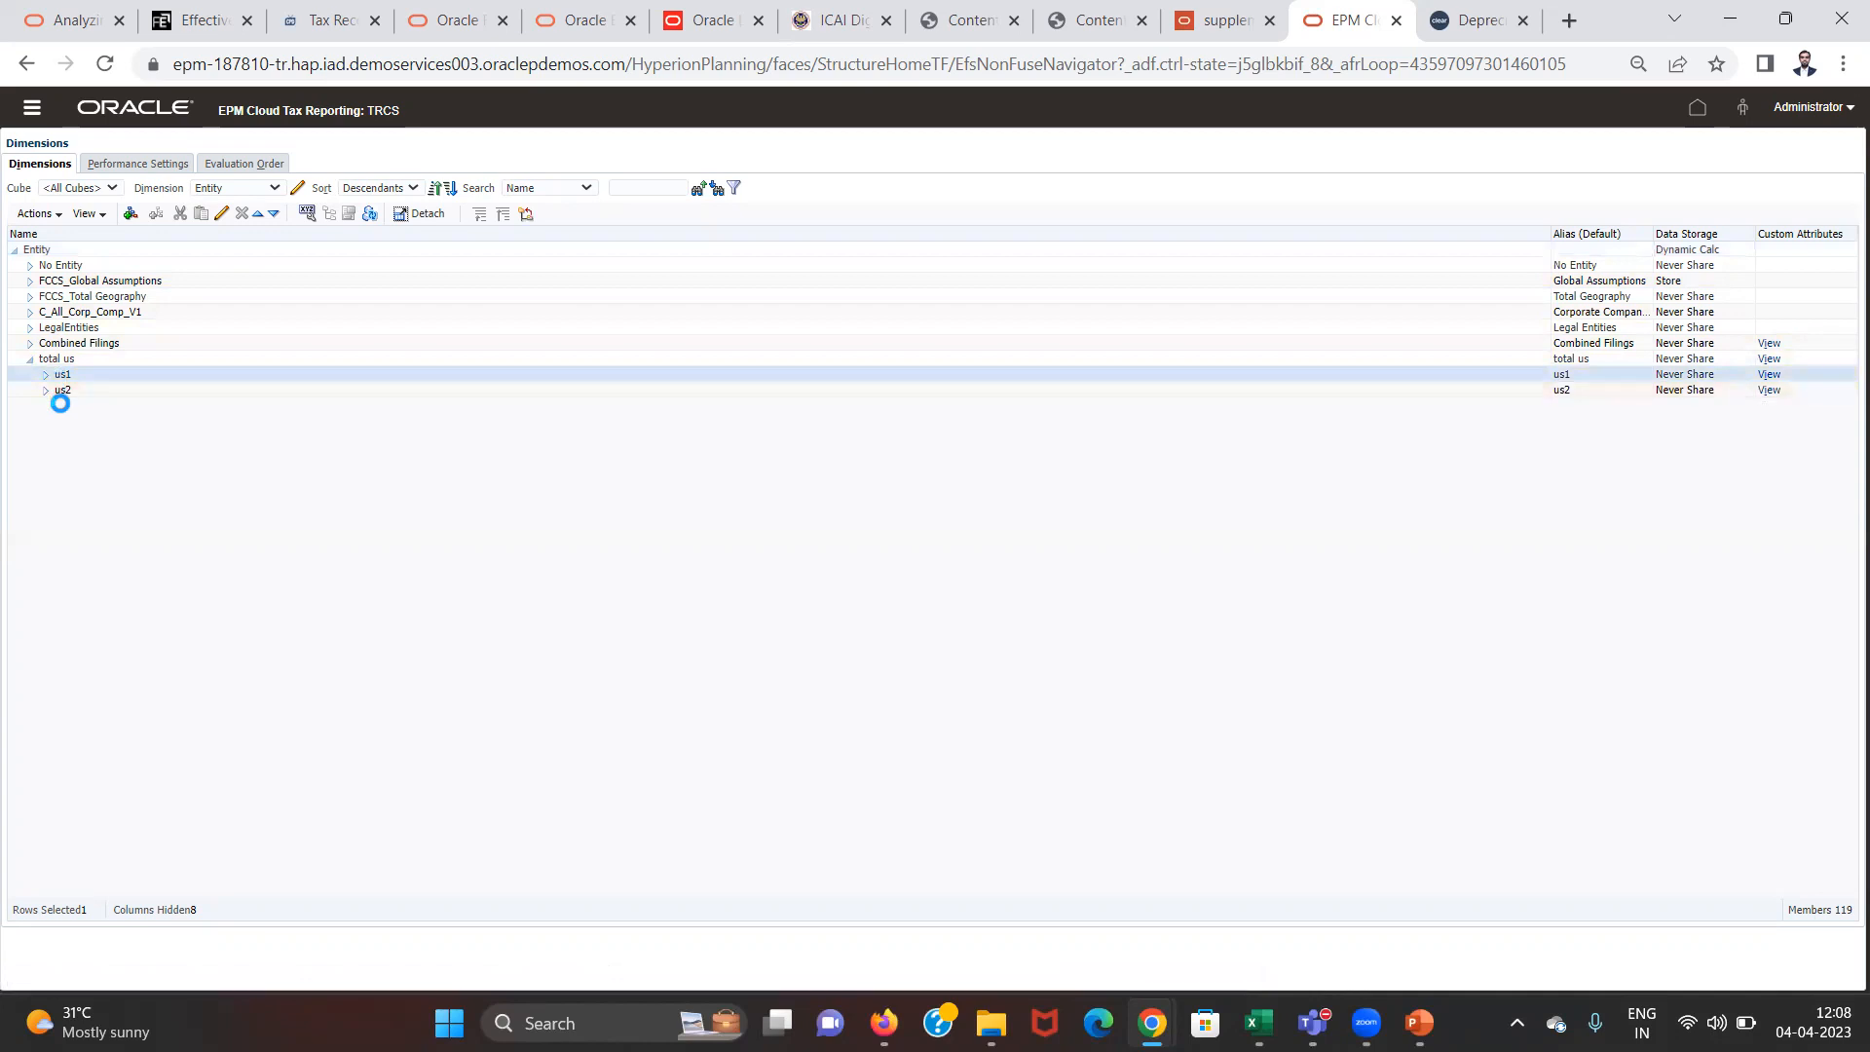
pyautogui.click(65, 390)
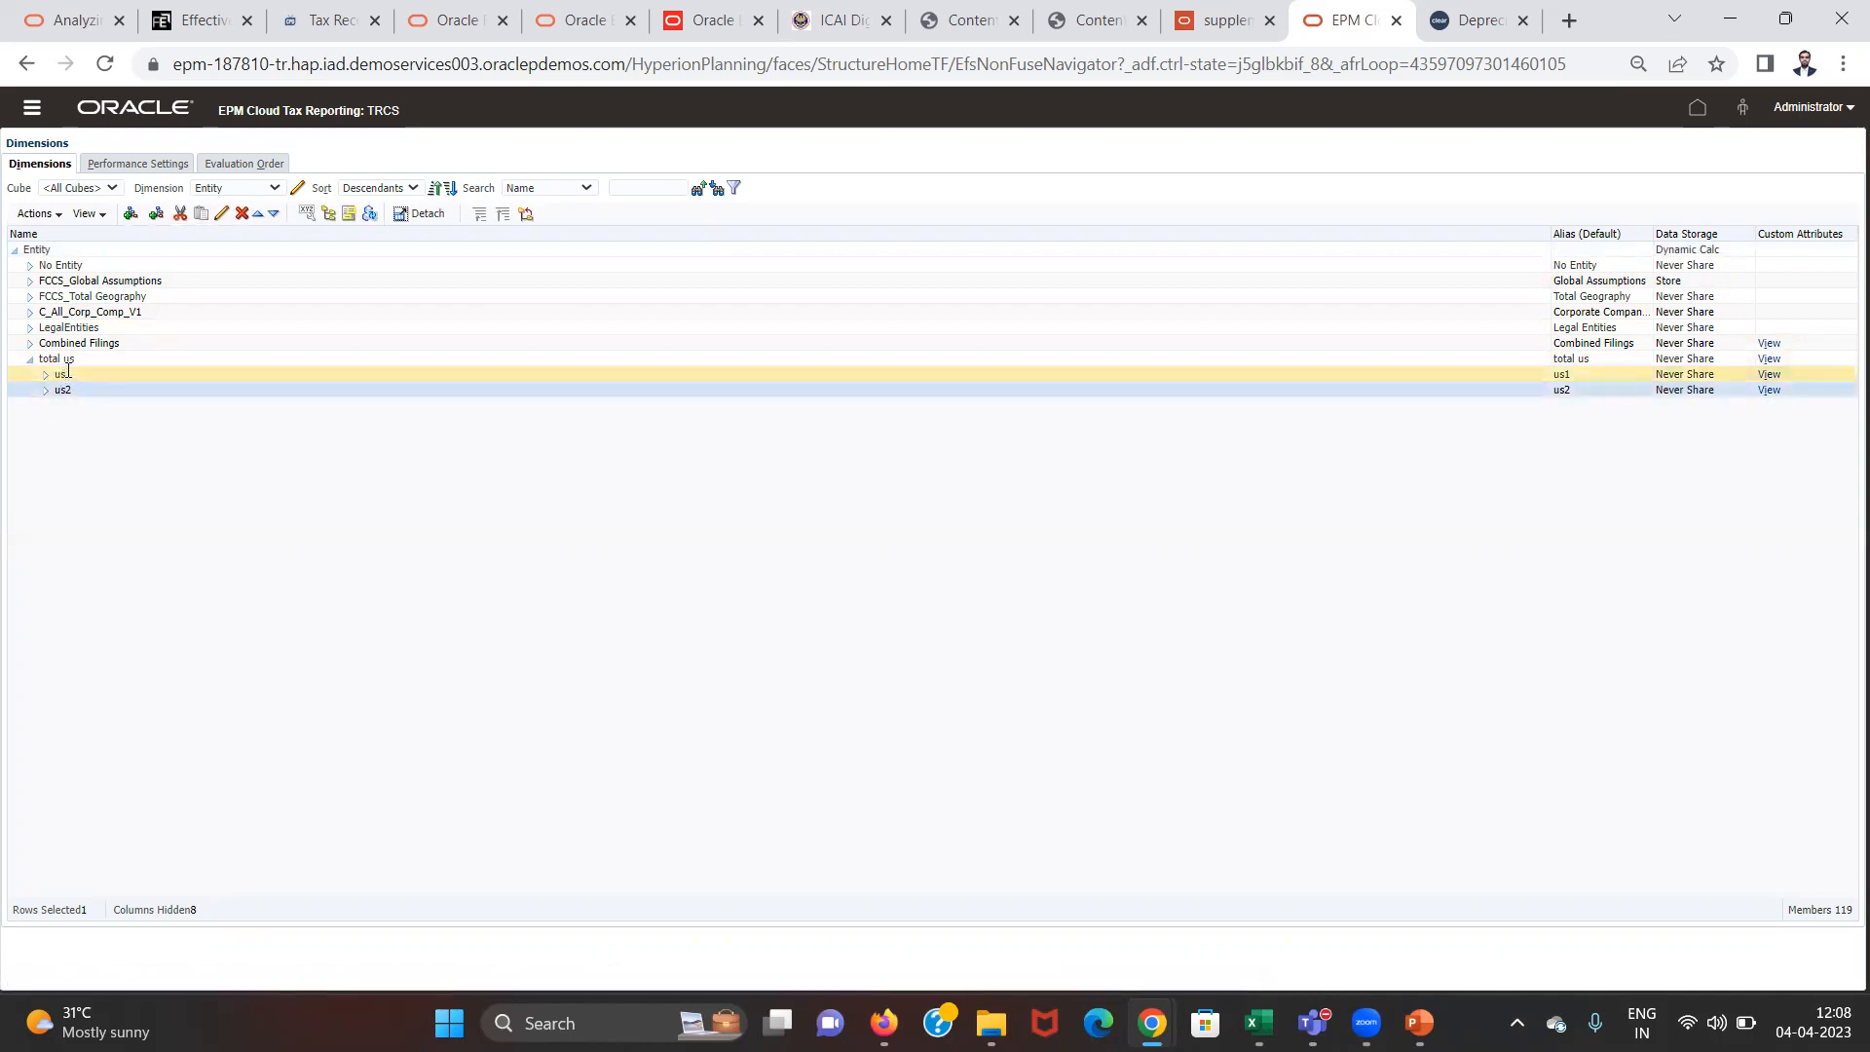
pyautogui.click(65, 374)
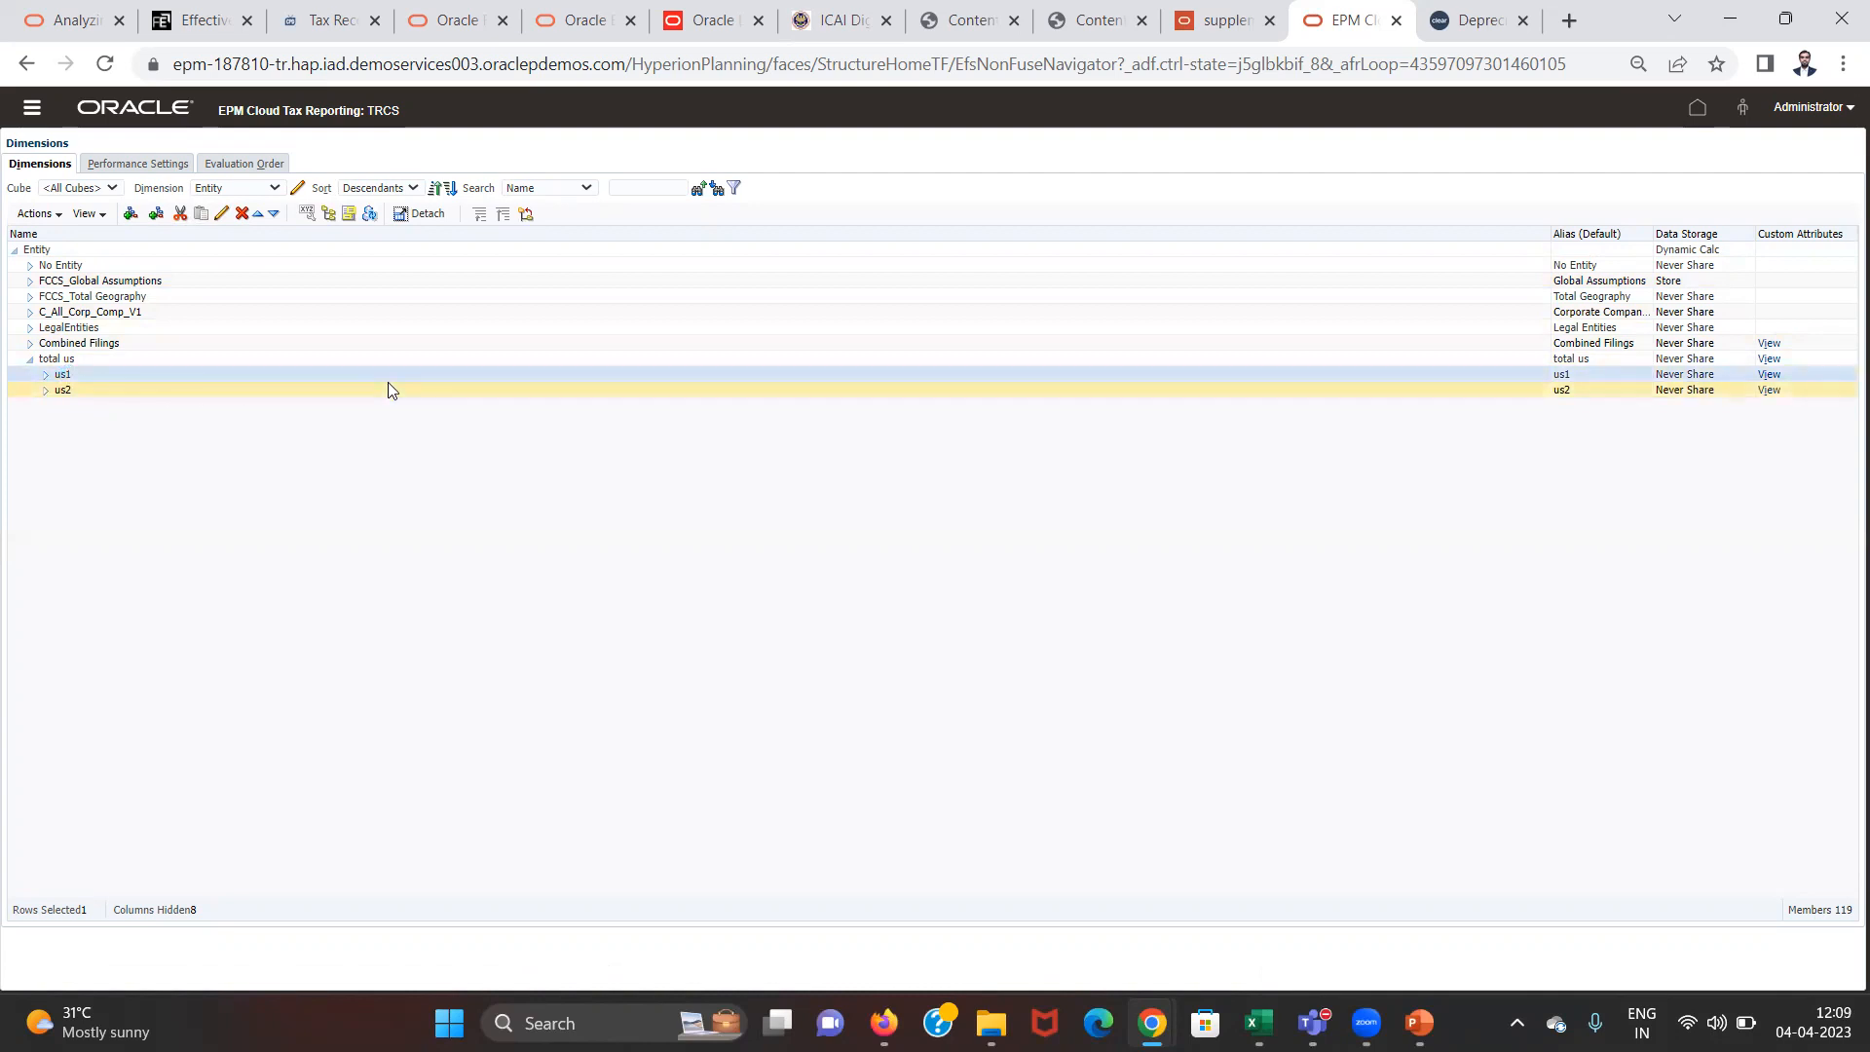
# Step: Review the assigned attribute values of entities us1 and us2, leaving each member without saving
pyautogui.click(1765, 374)
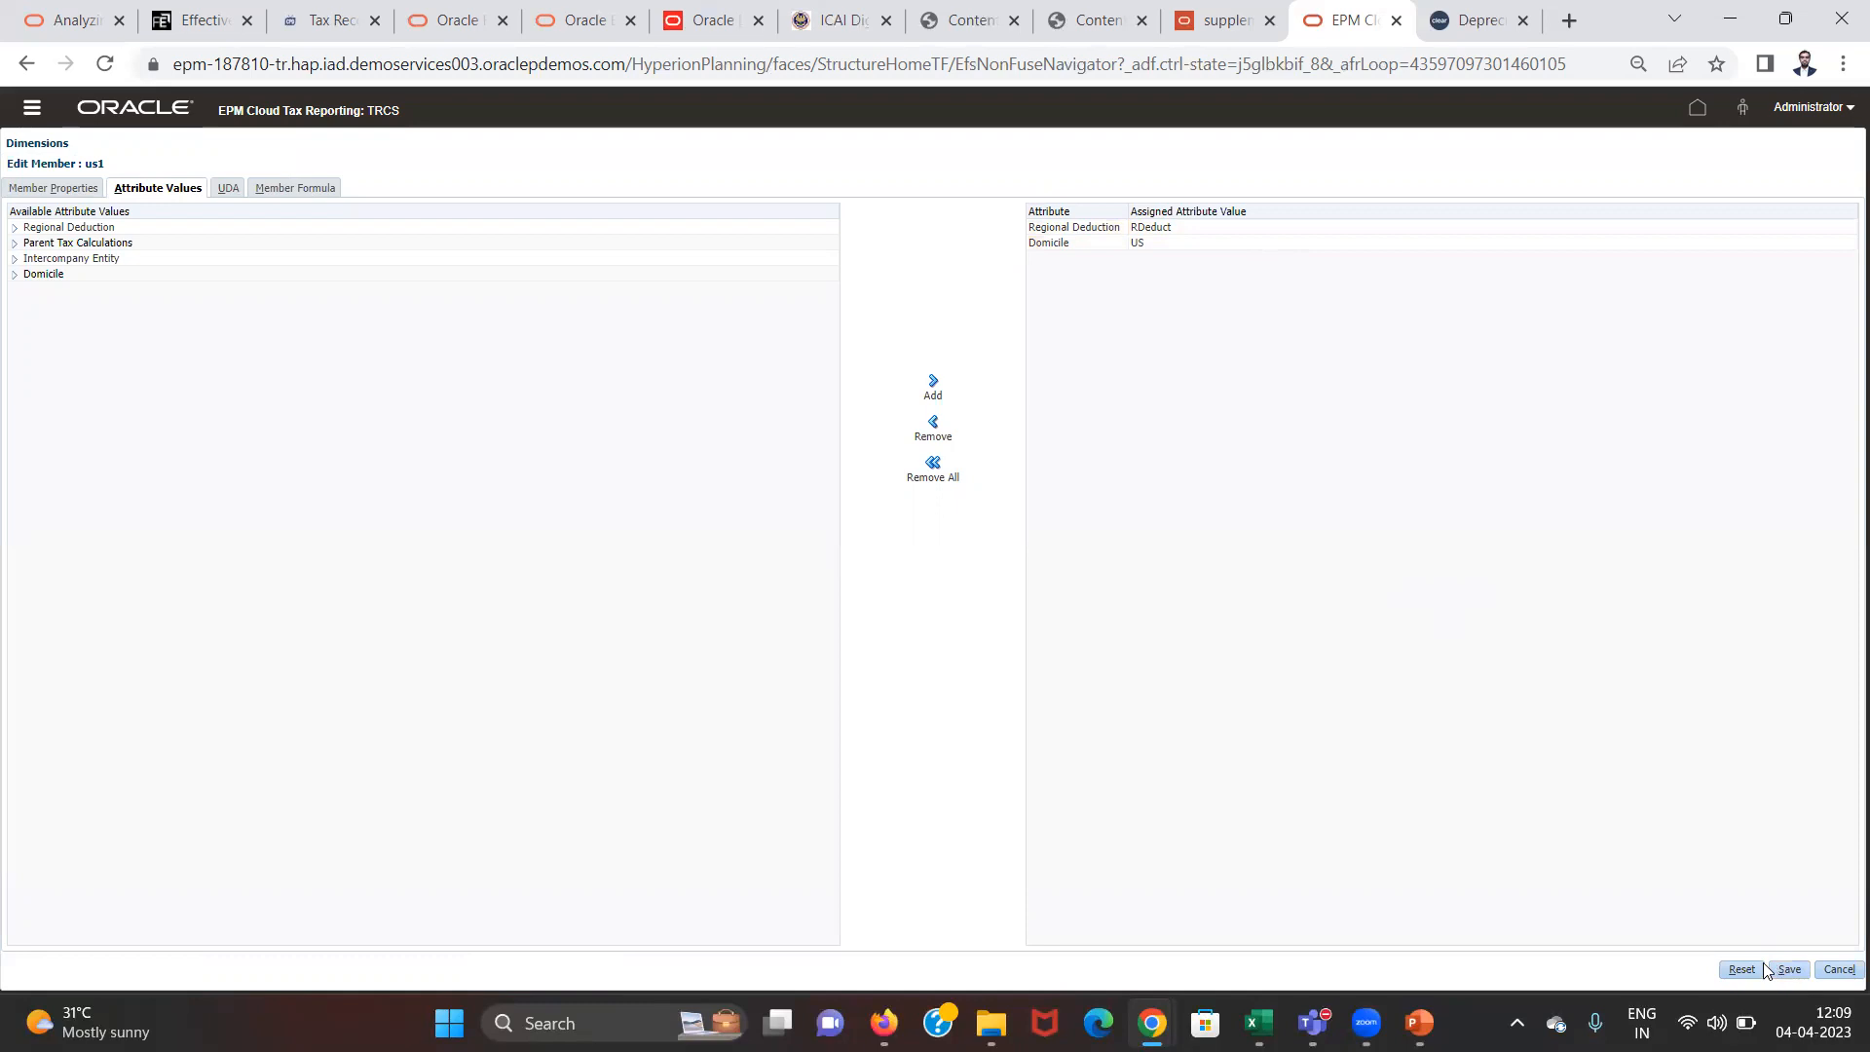
pyautogui.click(1840, 970)
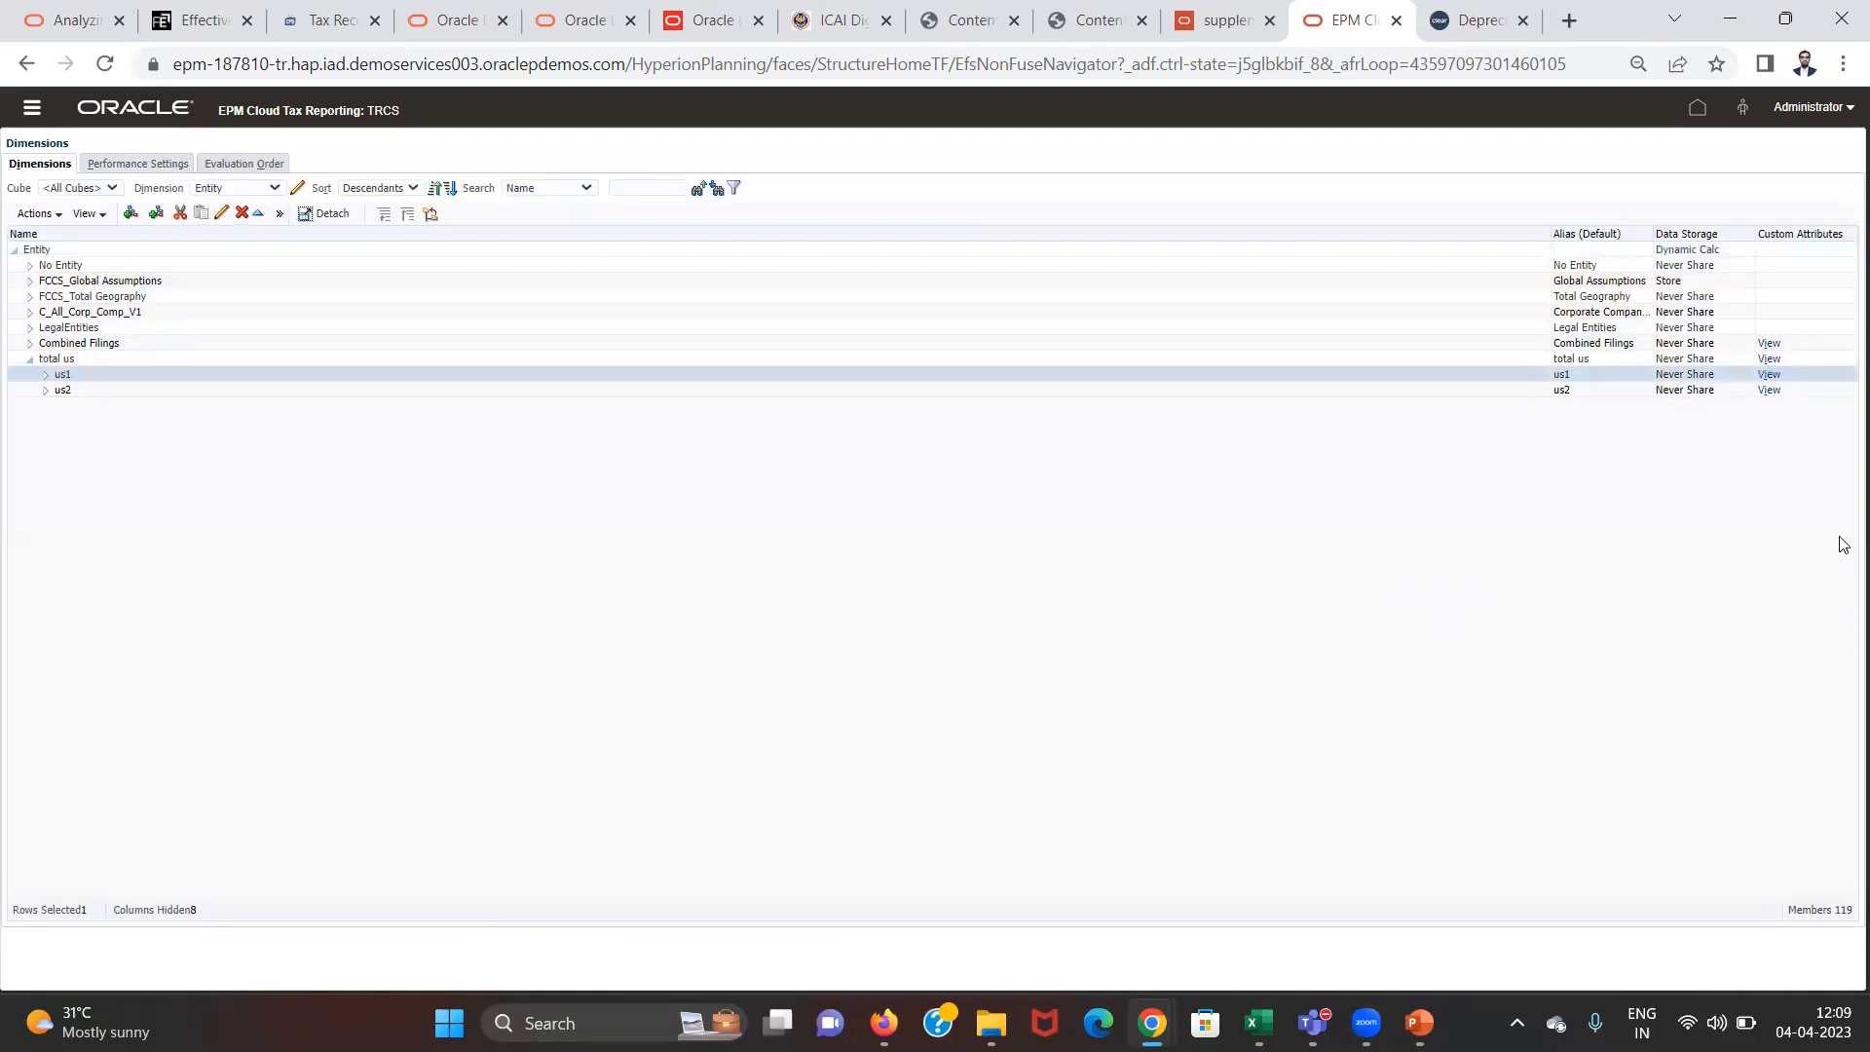
pyautogui.click(1771, 391)
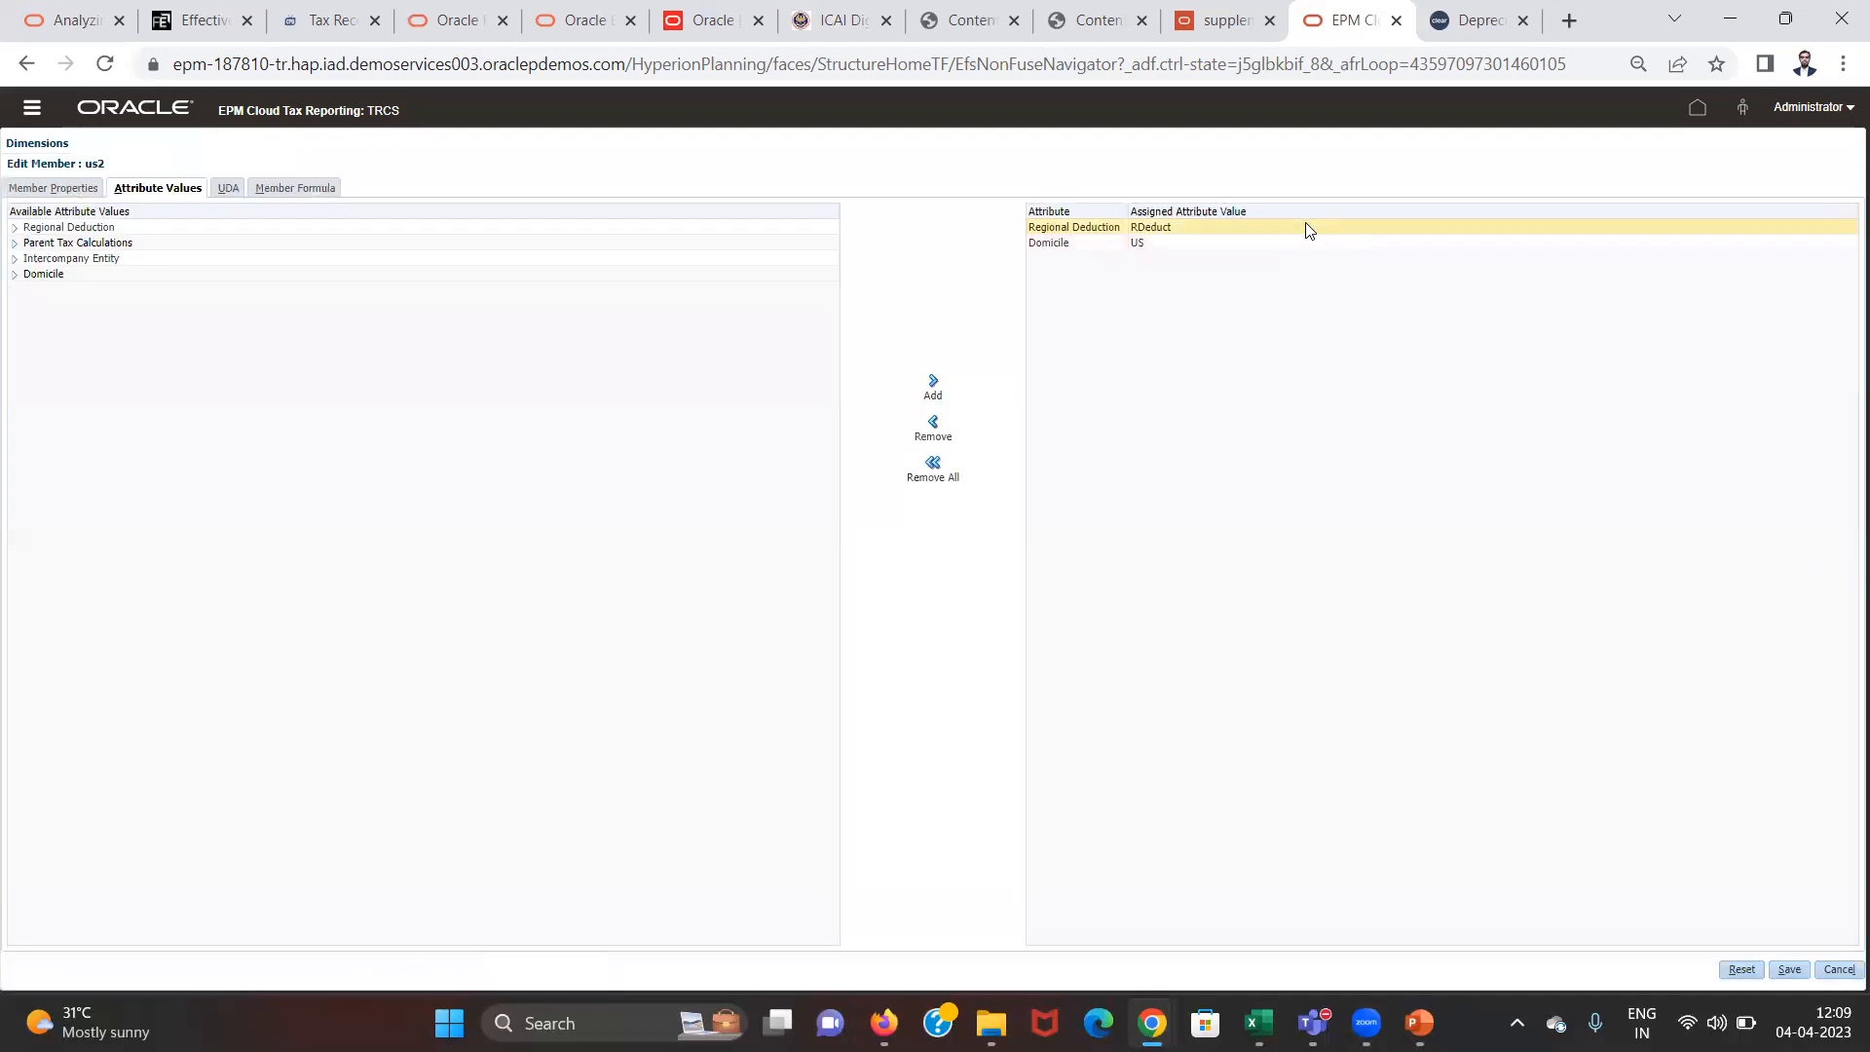
pyautogui.click(1840, 971)
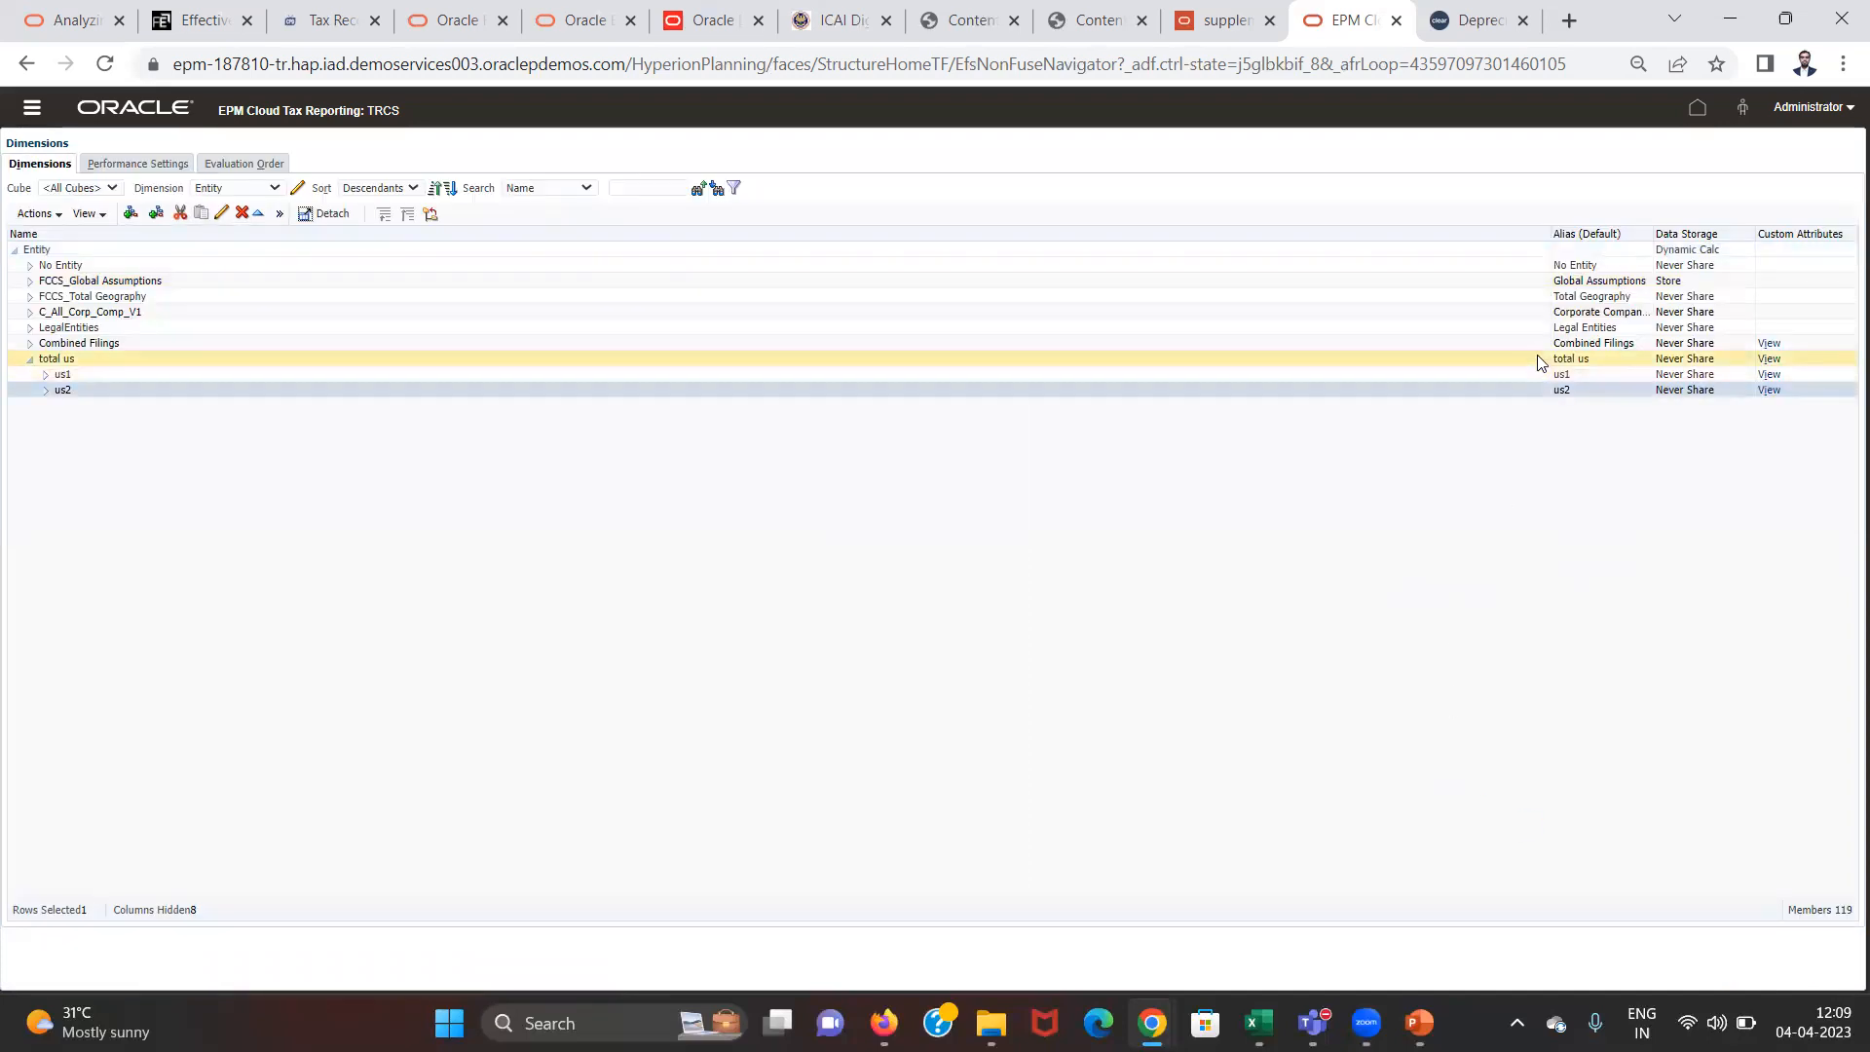
# Step: Review the attribute values assigned to the parent entity total us and the available Parent Tax Calculations values
pyautogui.click(1537, 360)
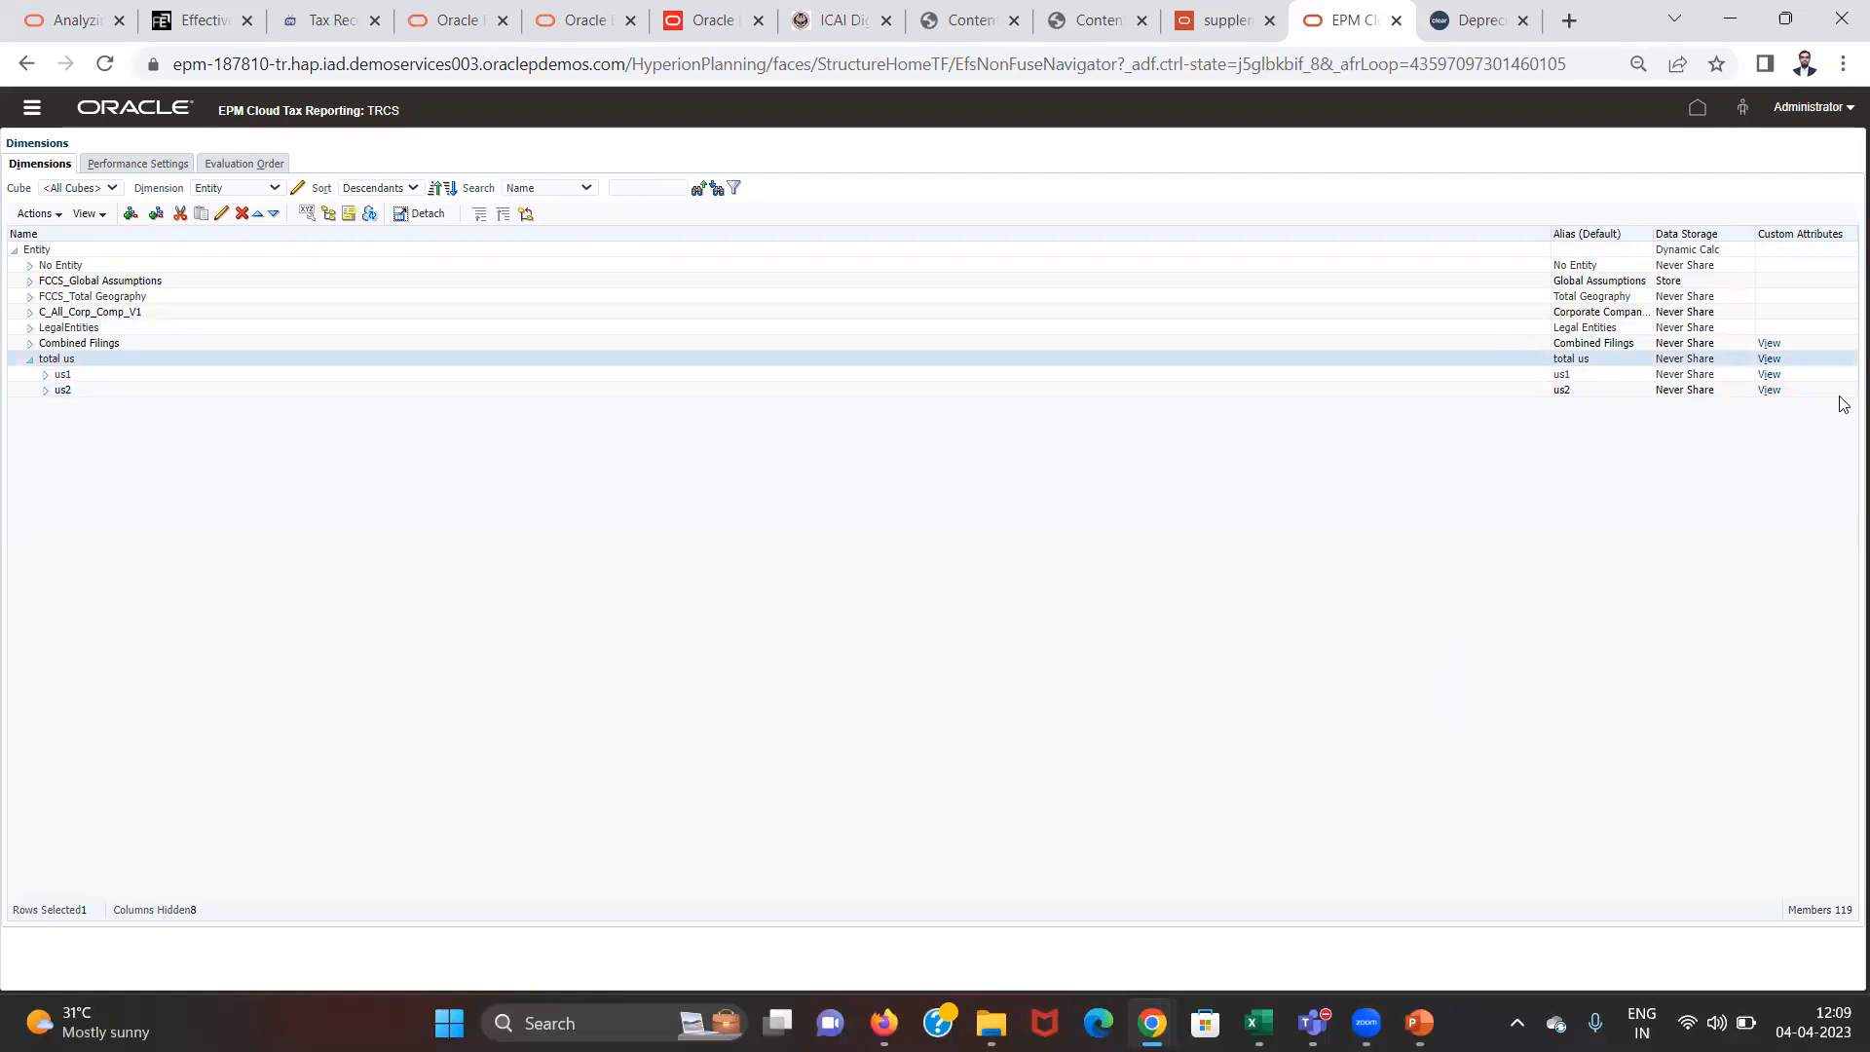
pyautogui.click(1768, 358)
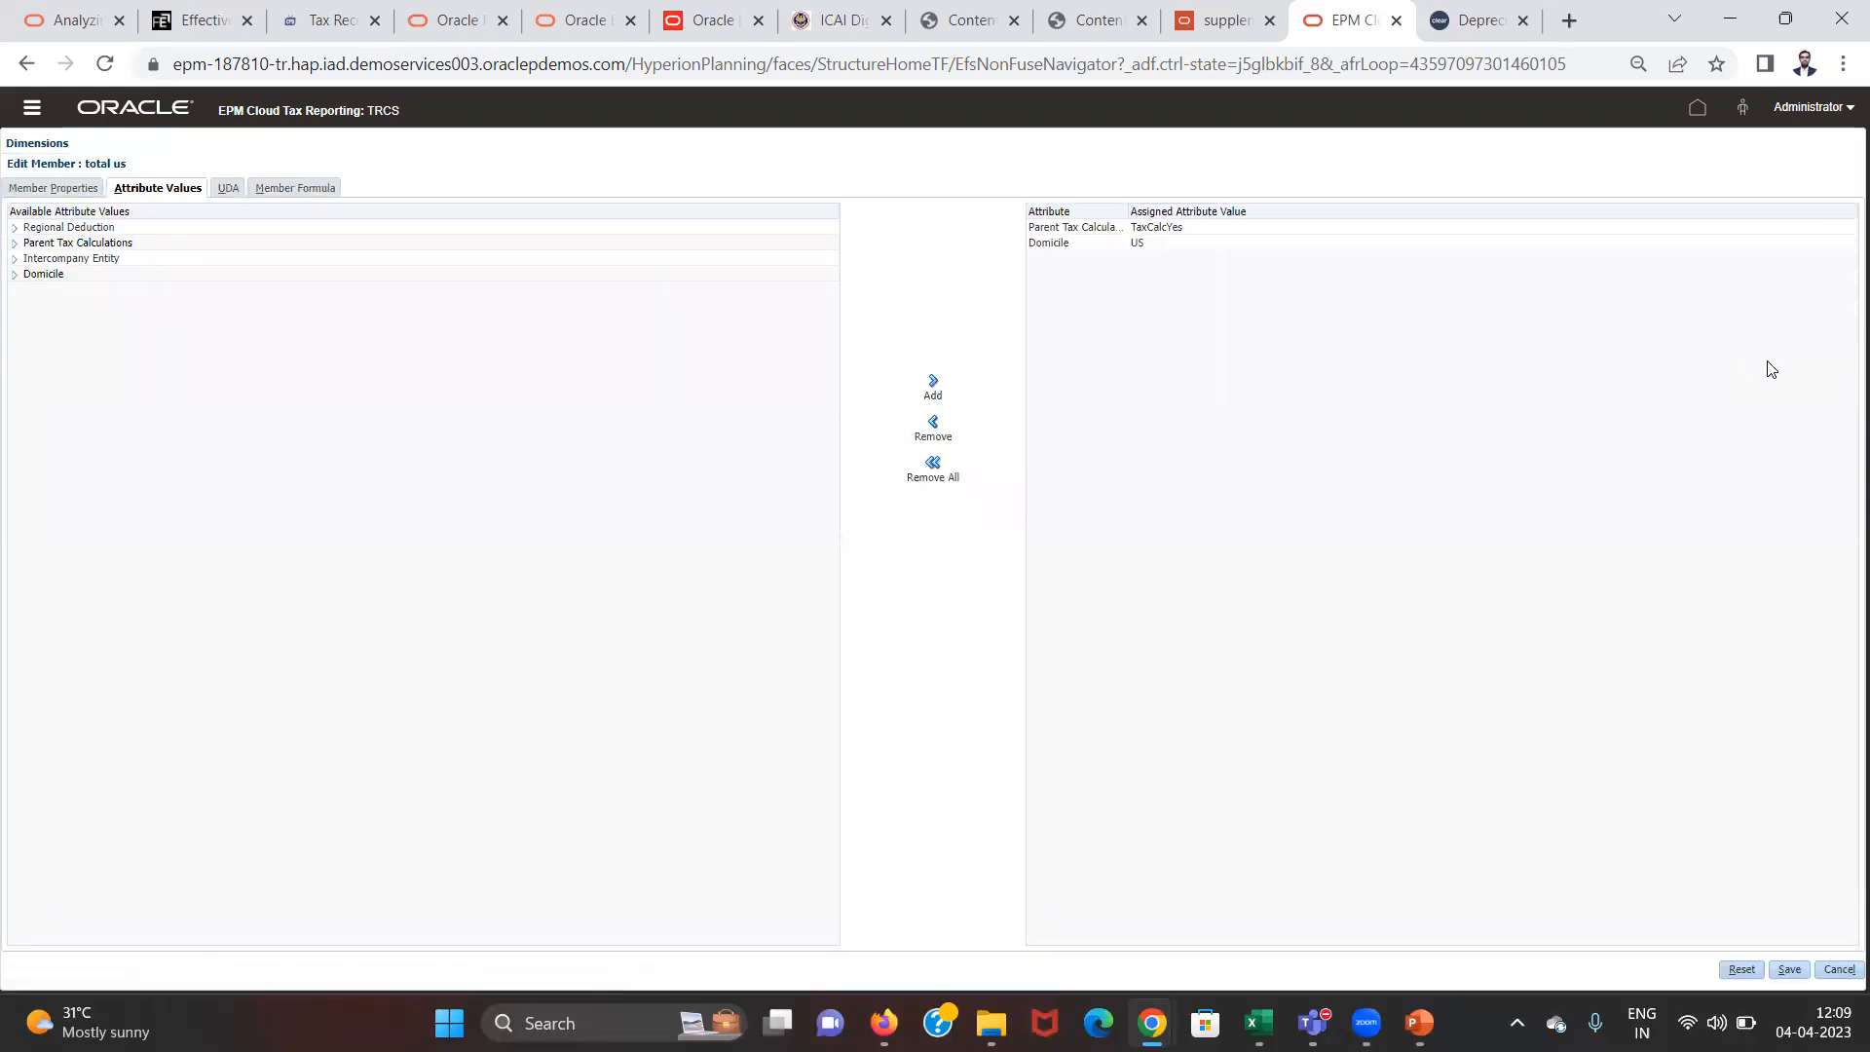
pyautogui.click(1429, 250)
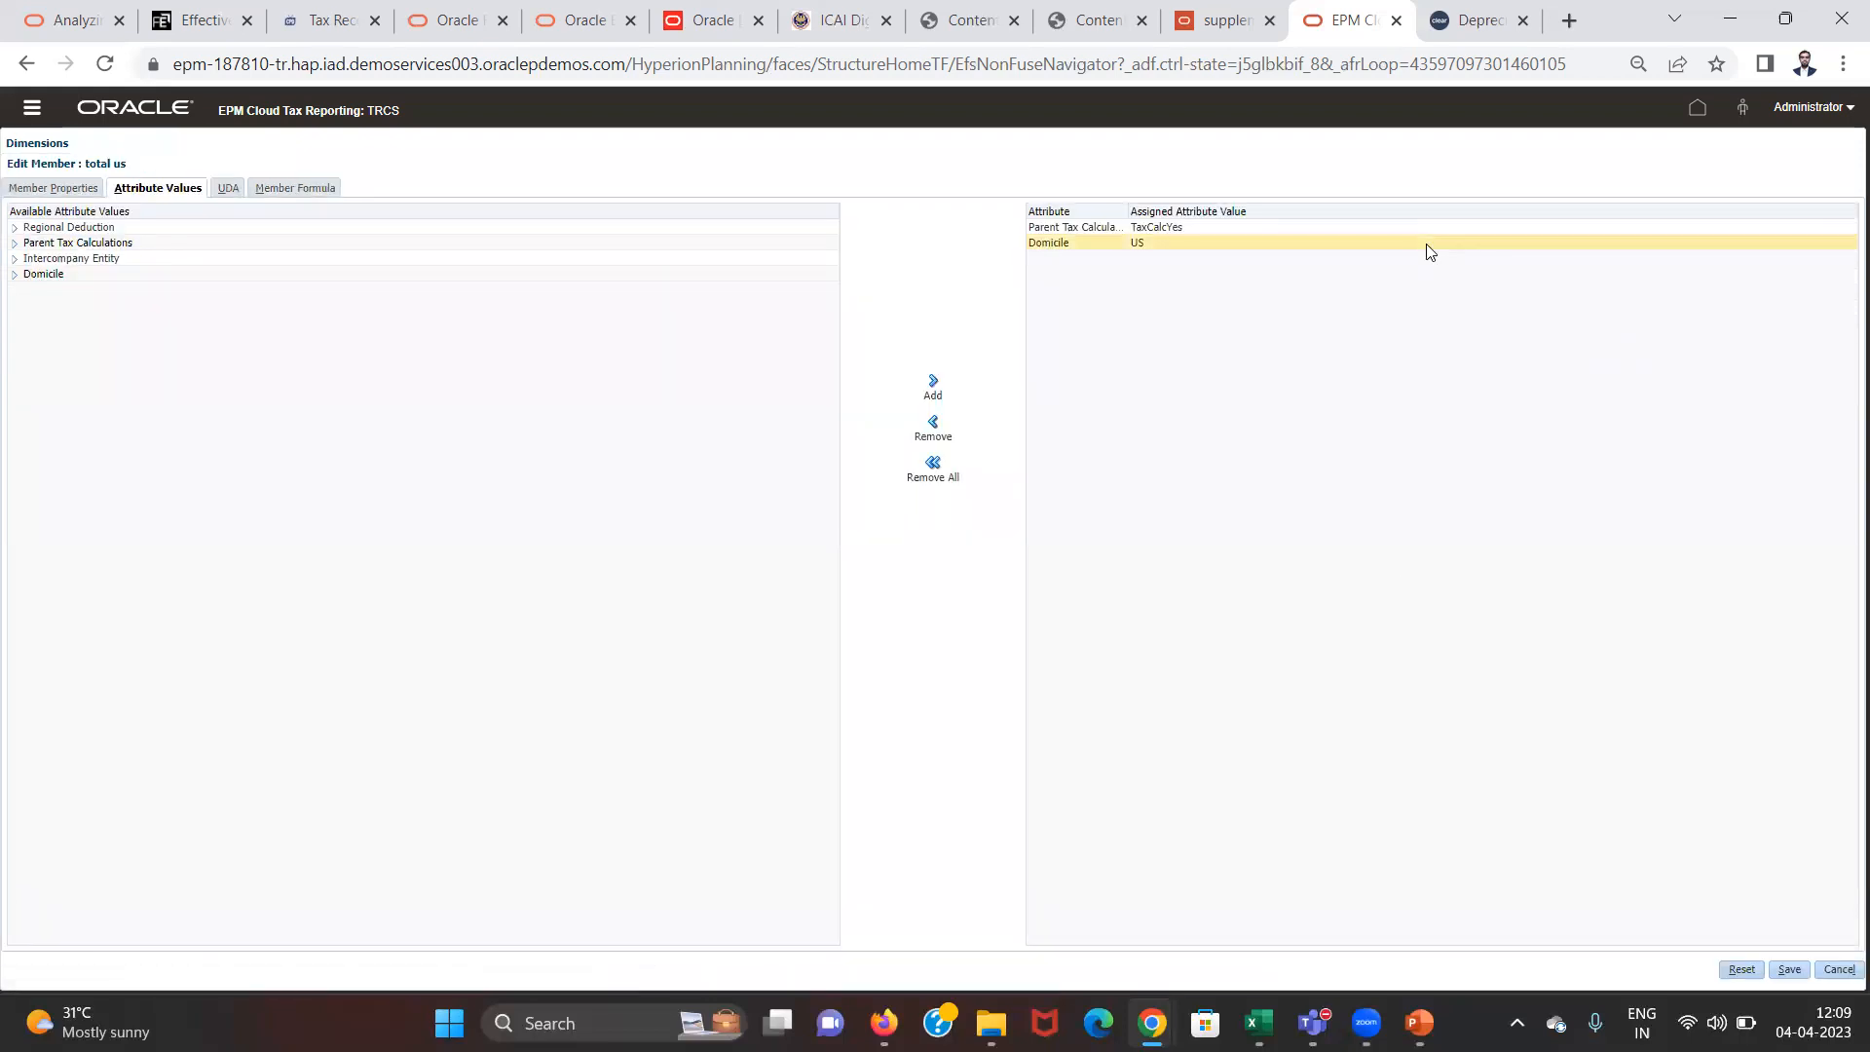
pyautogui.click(1244, 230)
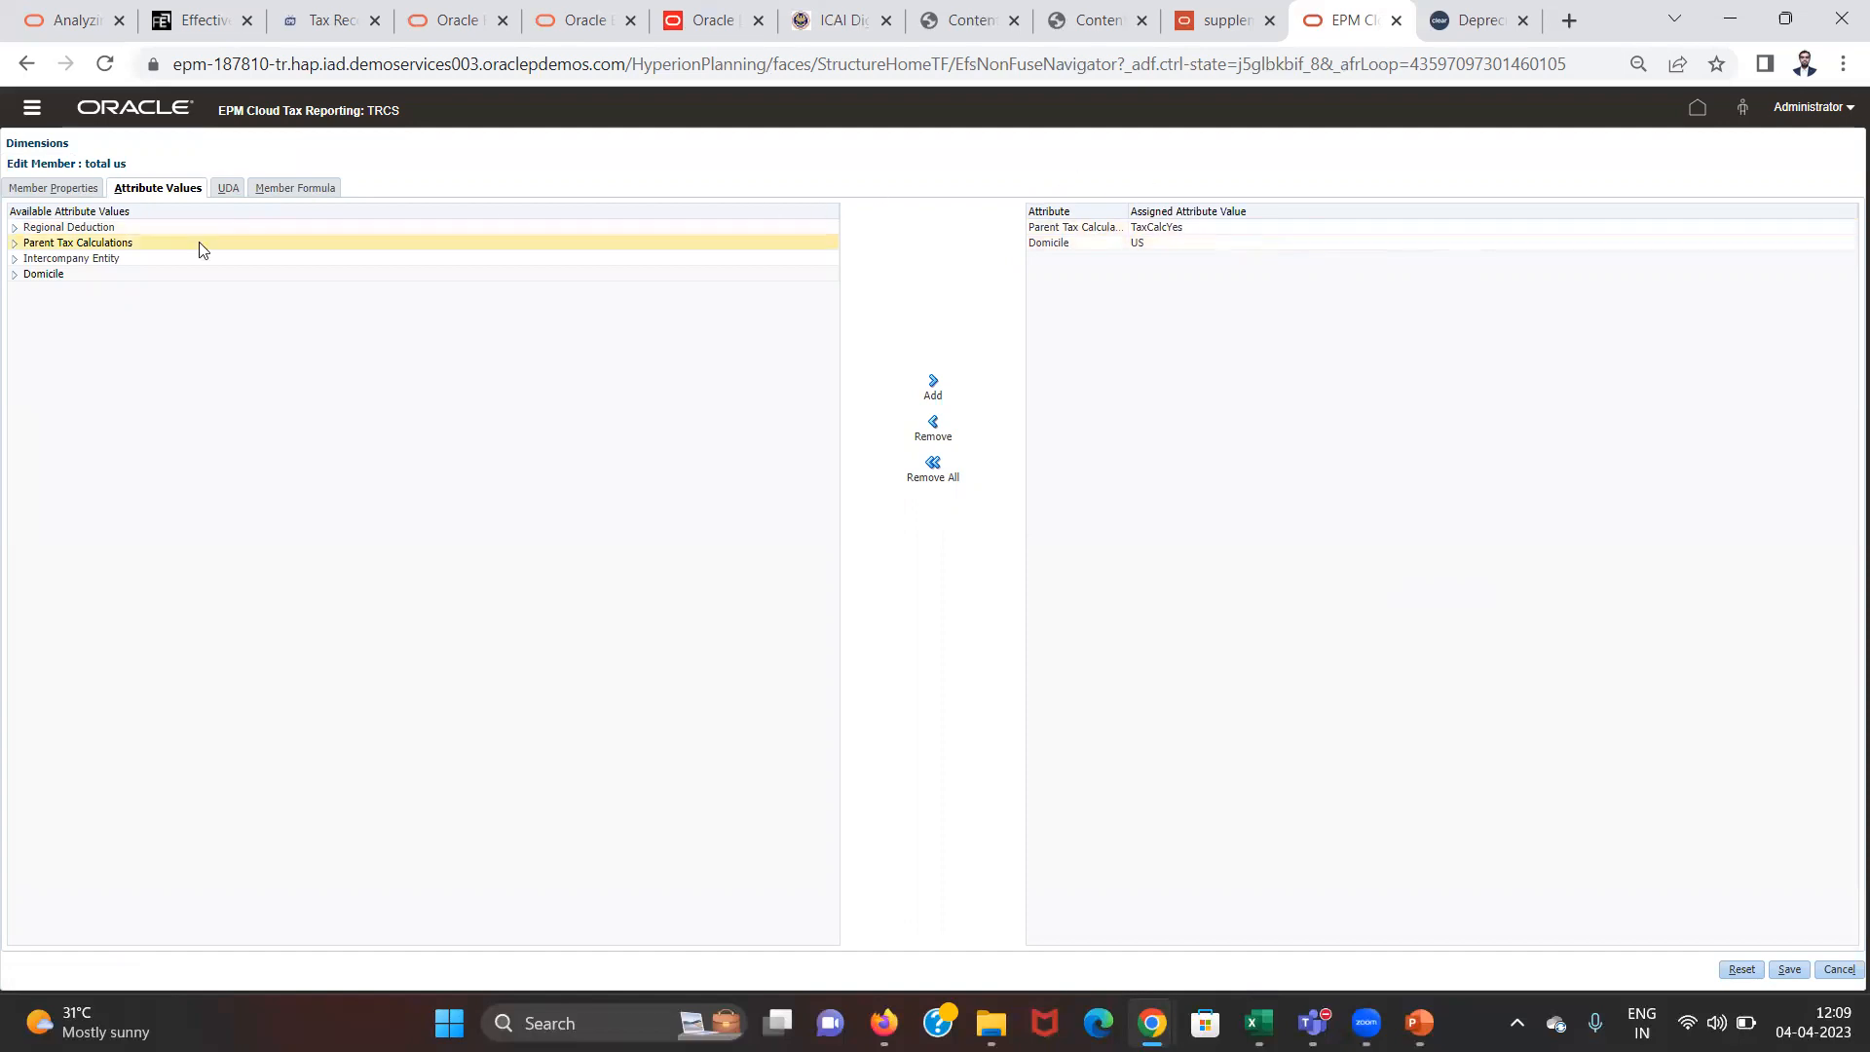
pyautogui.click(14, 244)
pyautogui.click(14, 244)
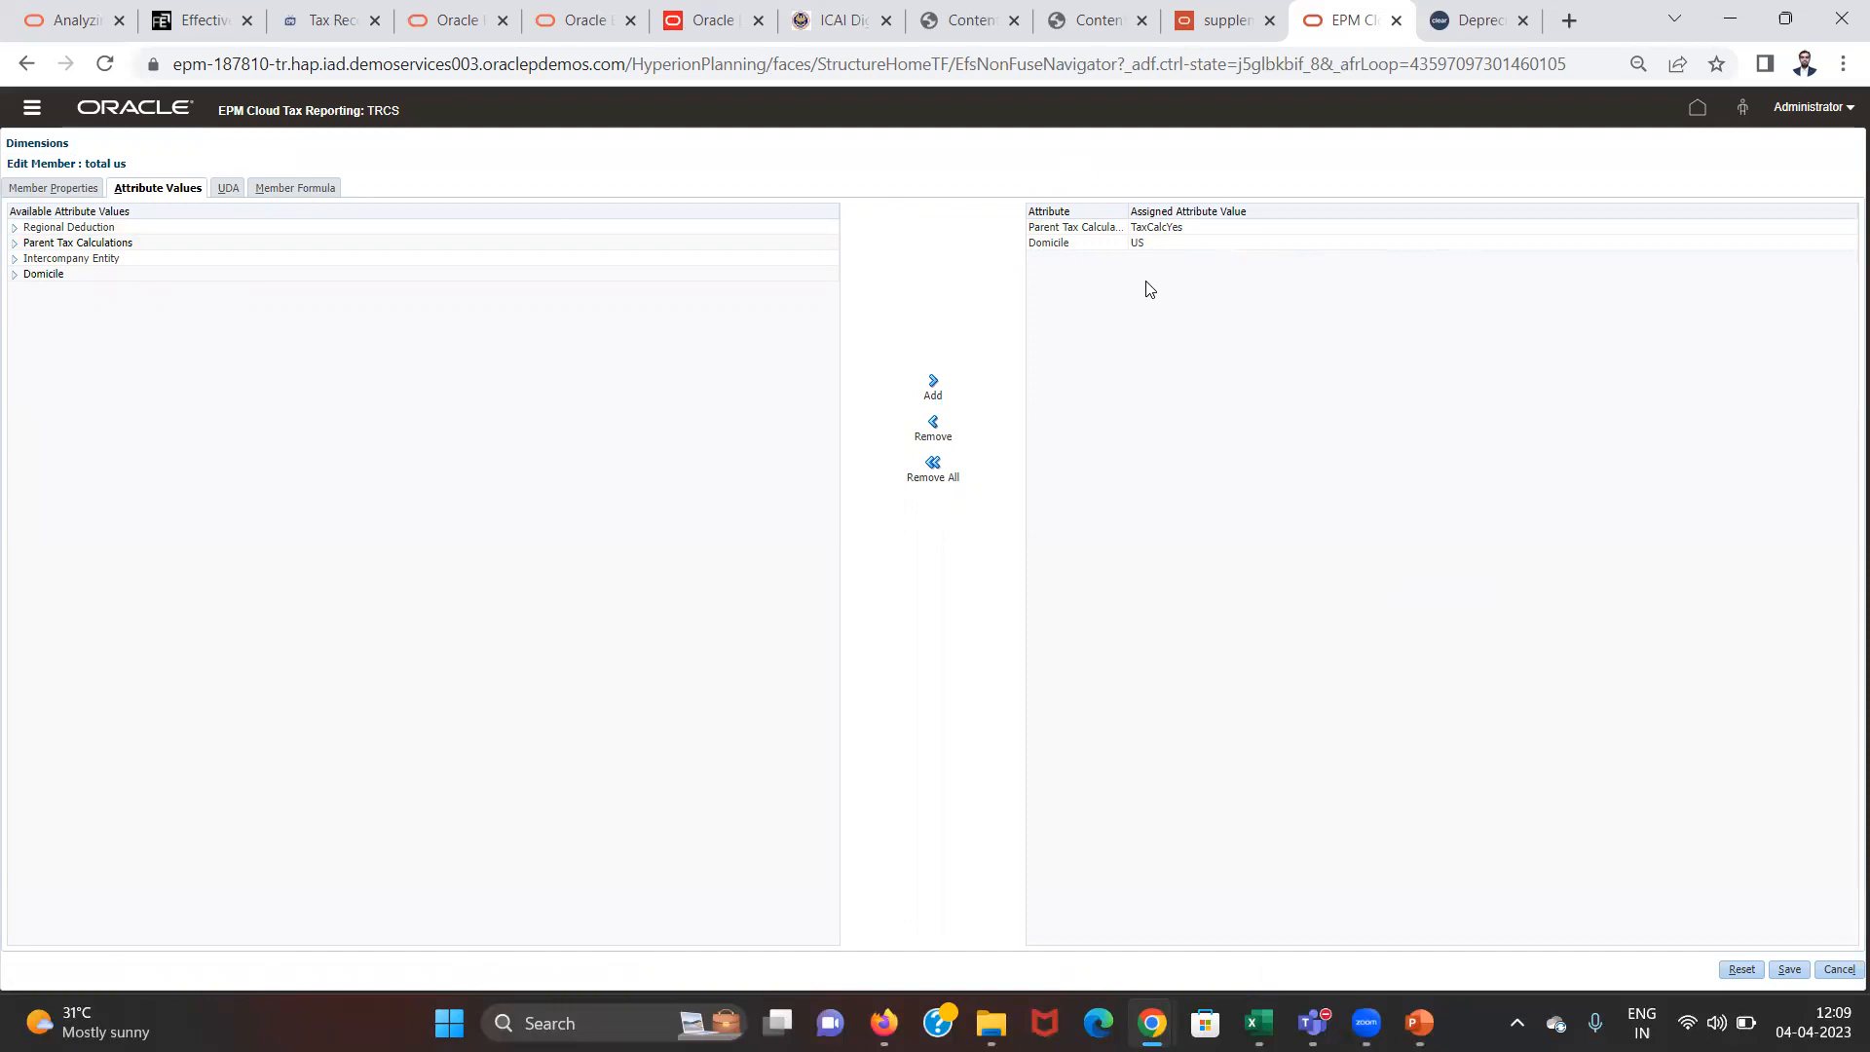
# Step: Check the Allow Upper-Level Entity Input setting in the member properties of total us, then leave without saving
pyautogui.click(72, 190)
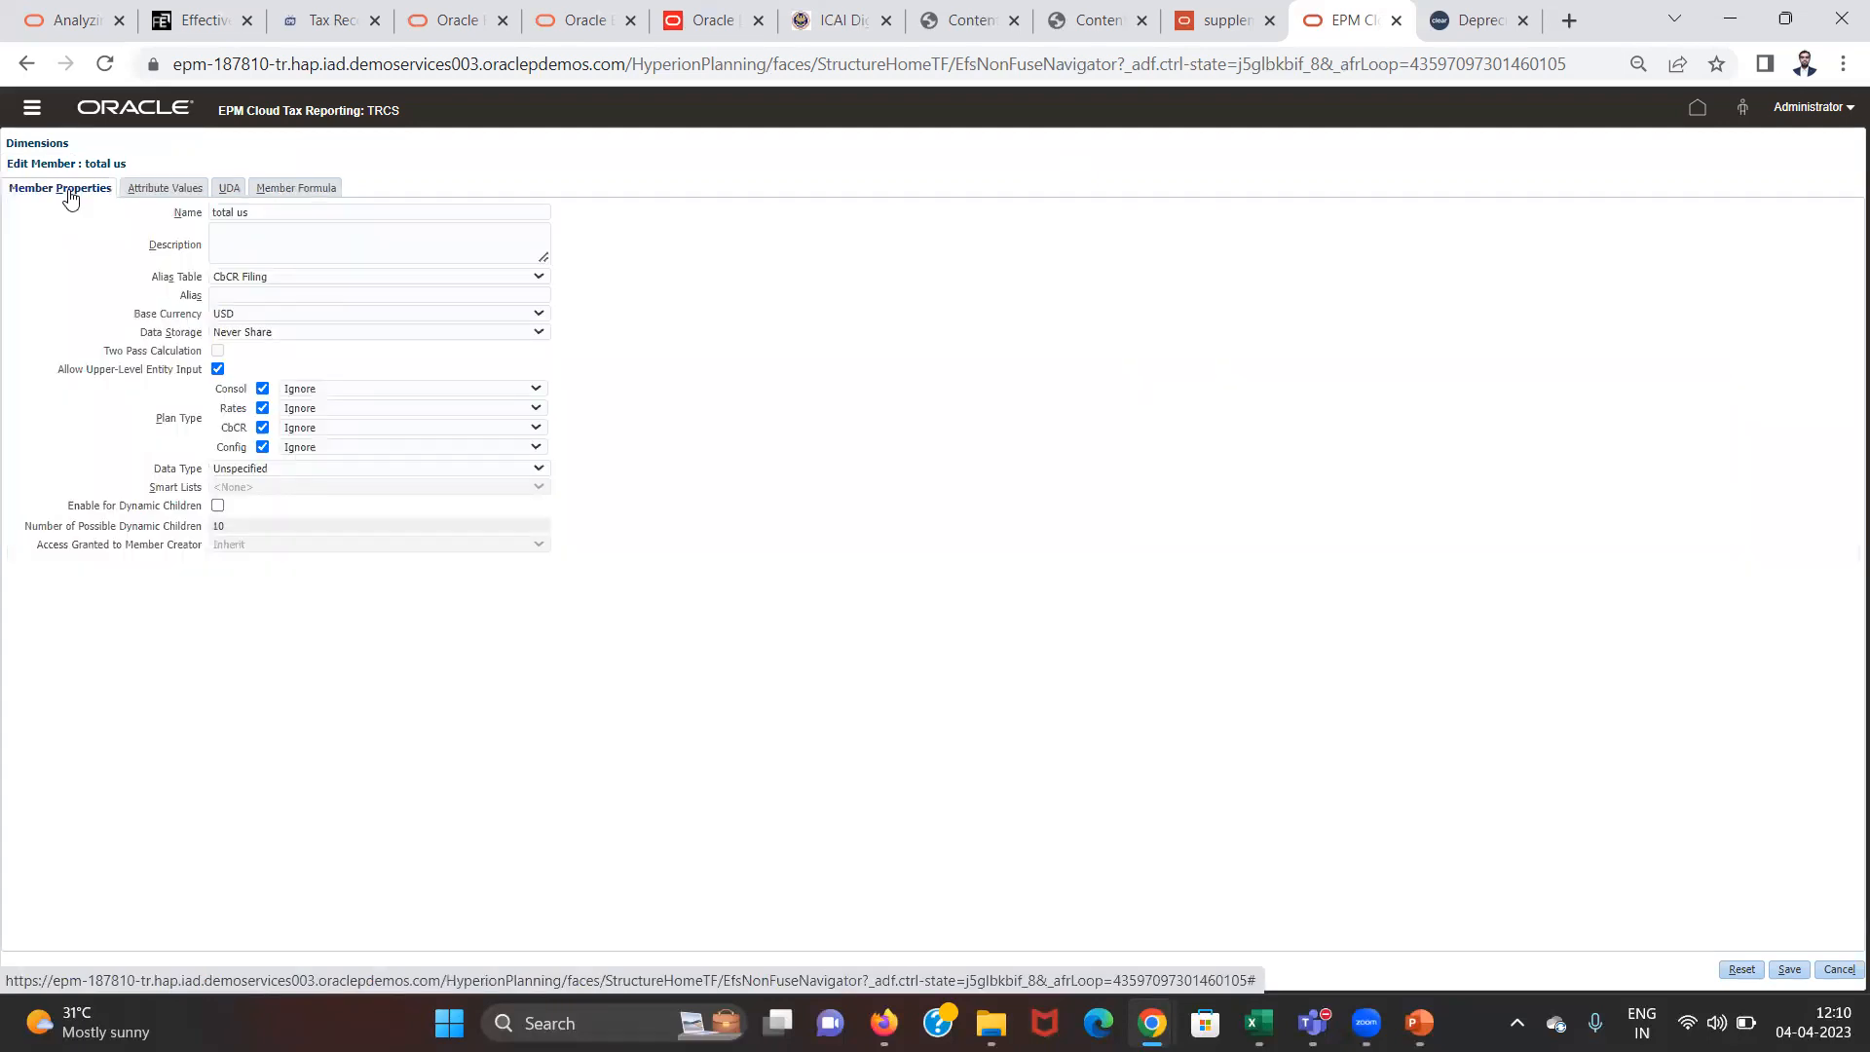
pyautogui.click(217, 374)
pyautogui.click(216, 374)
pyautogui.click(1840, 971)
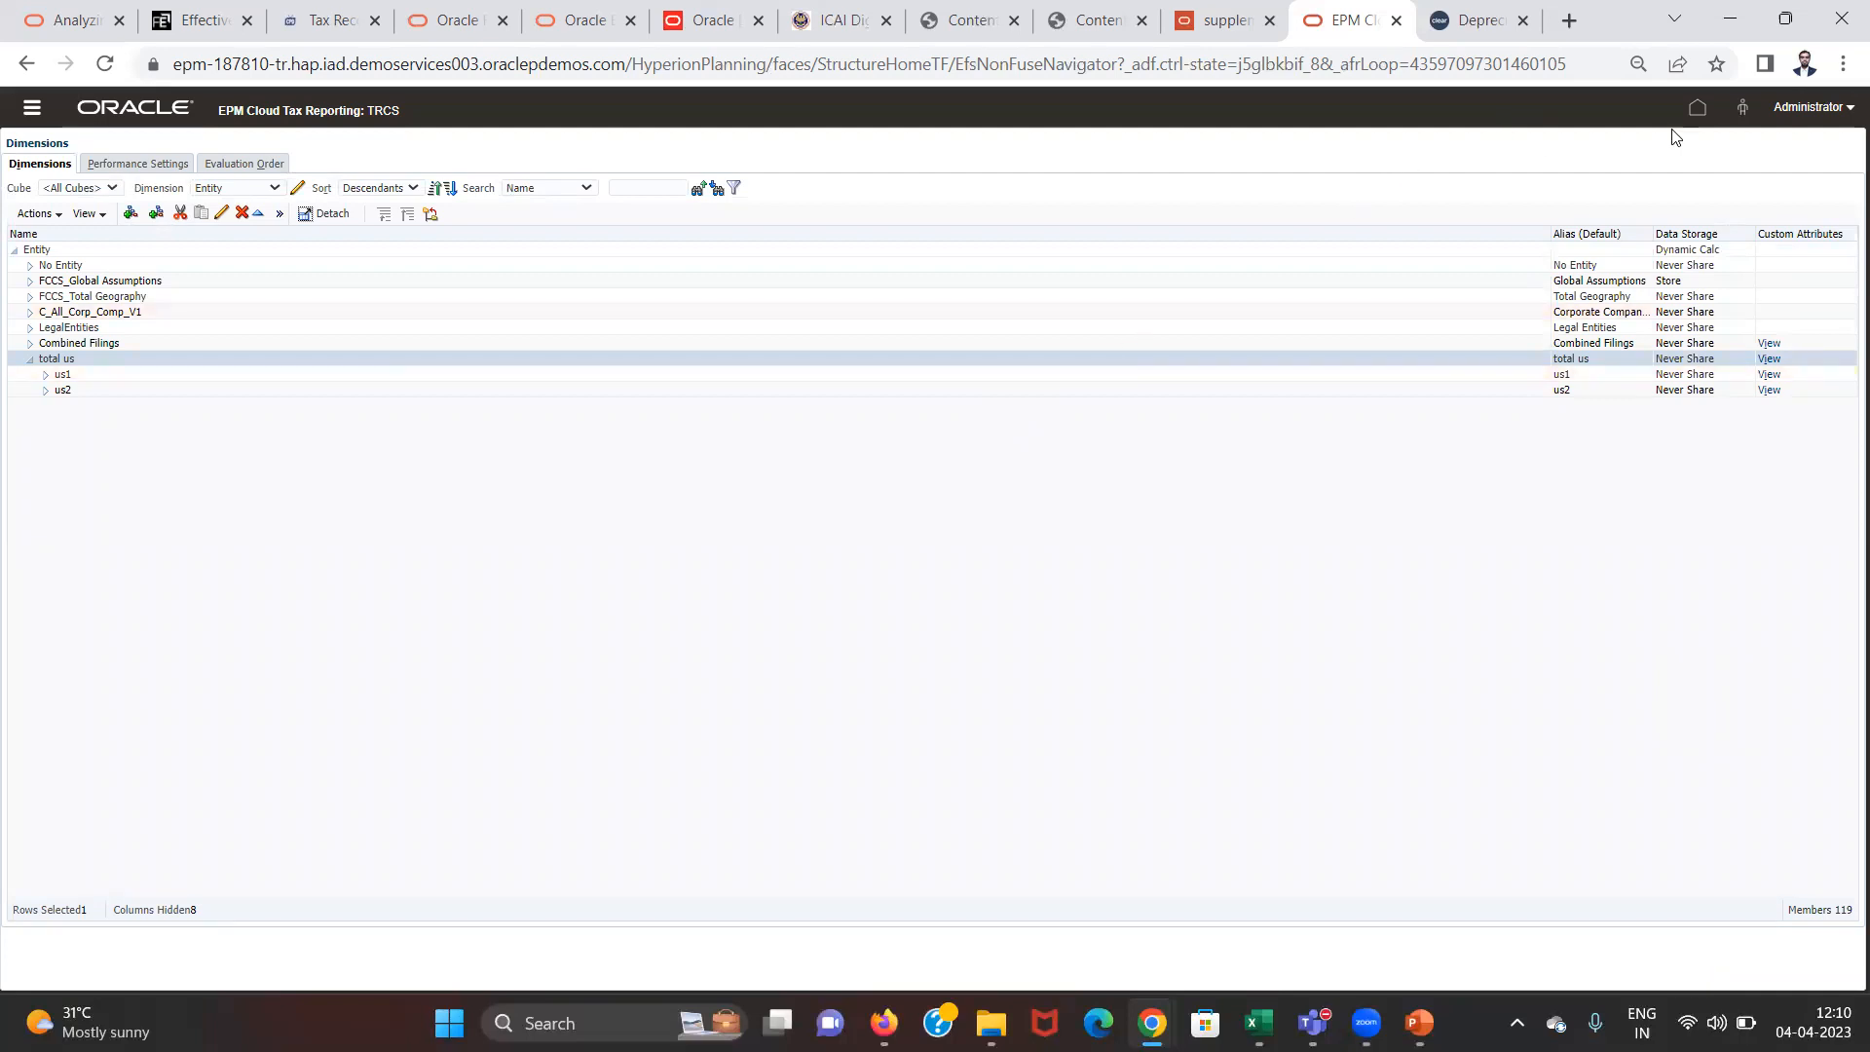
# Step: Return to the home page and open the Tax Provision National package at the Current Provision form
pyautogui.click(1693, 116)
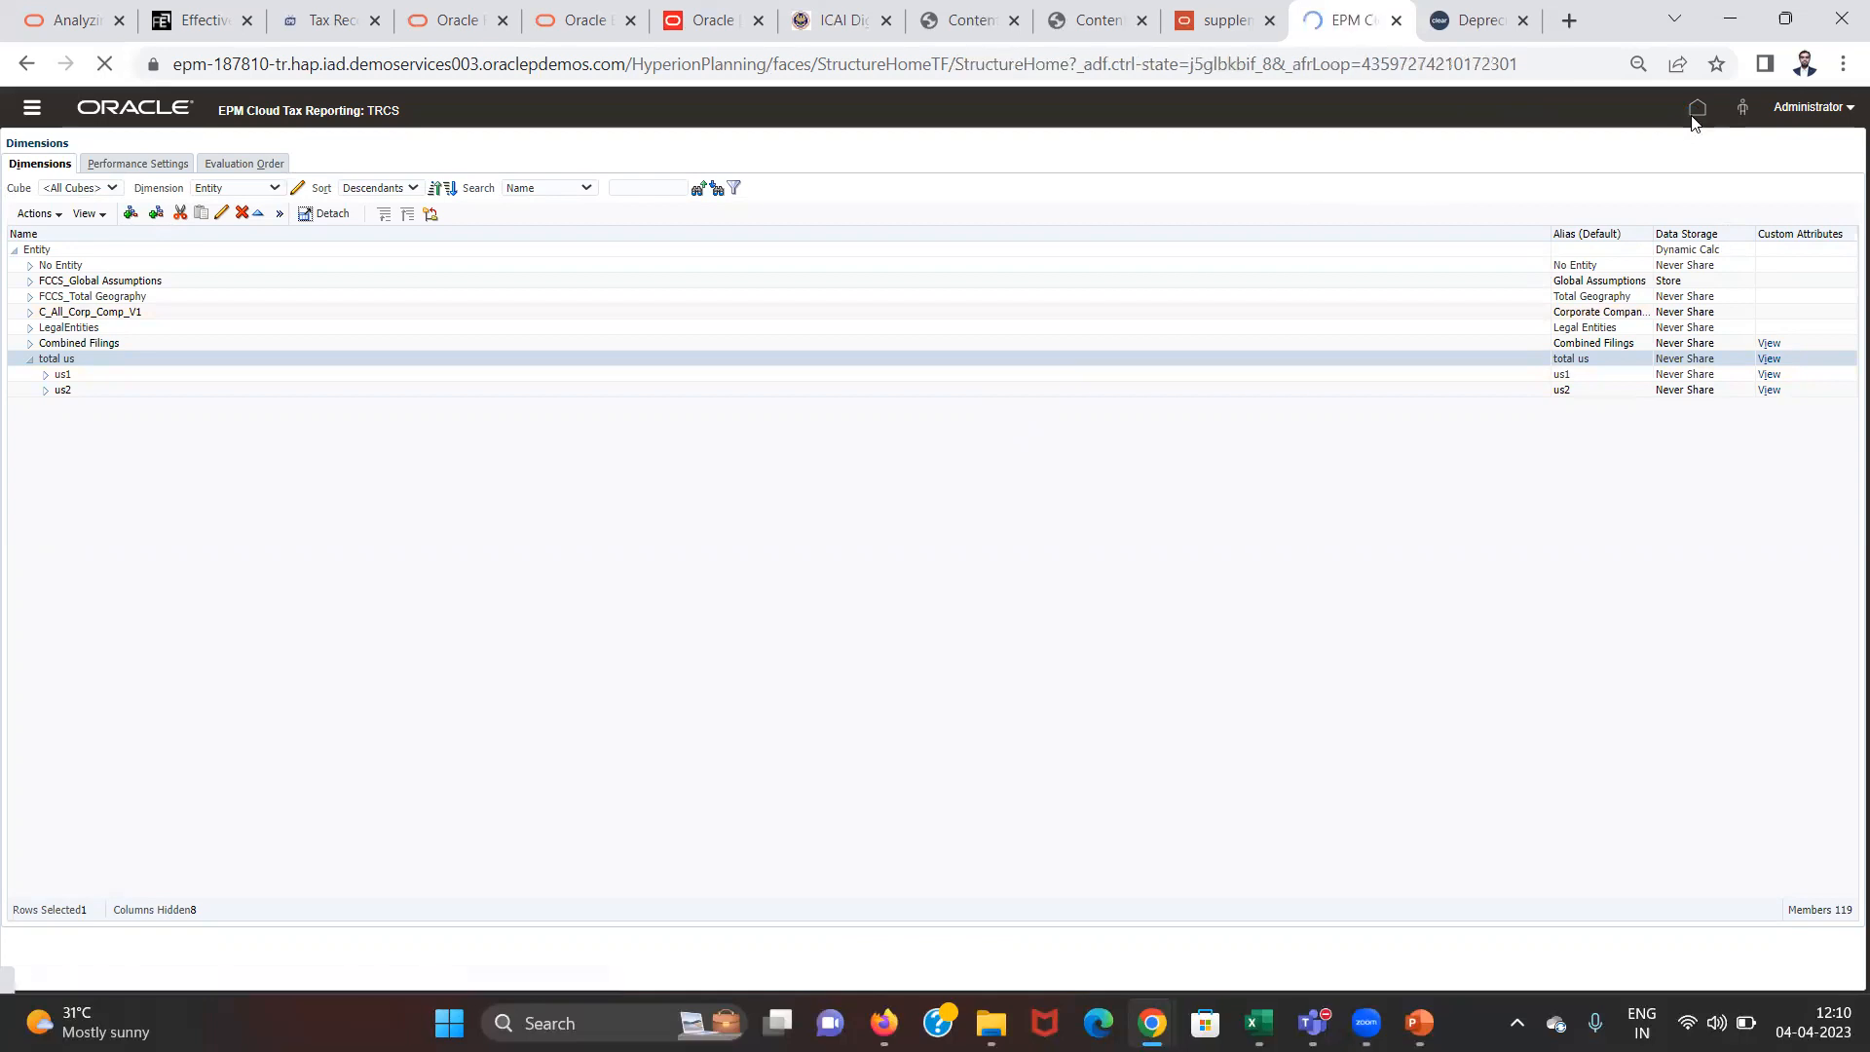
pyautogui.click(1029, 275)
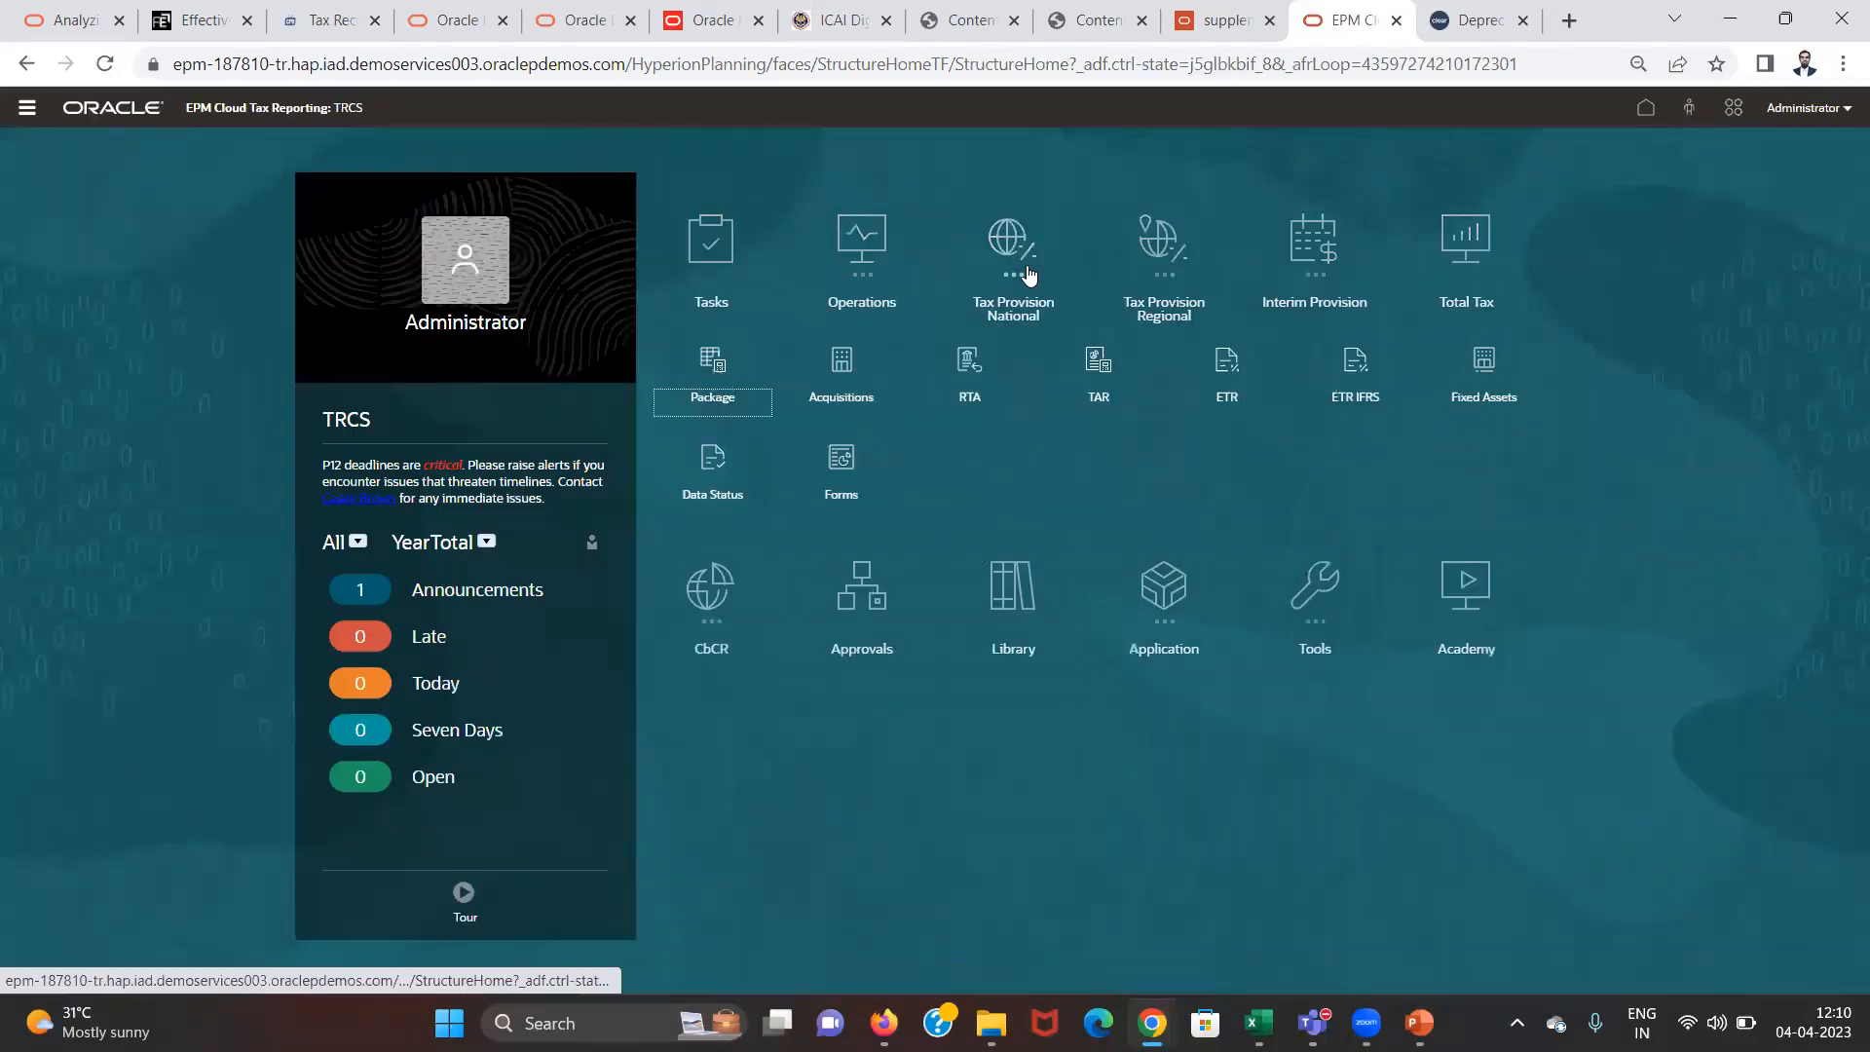
pyautogui.click(708, 403)
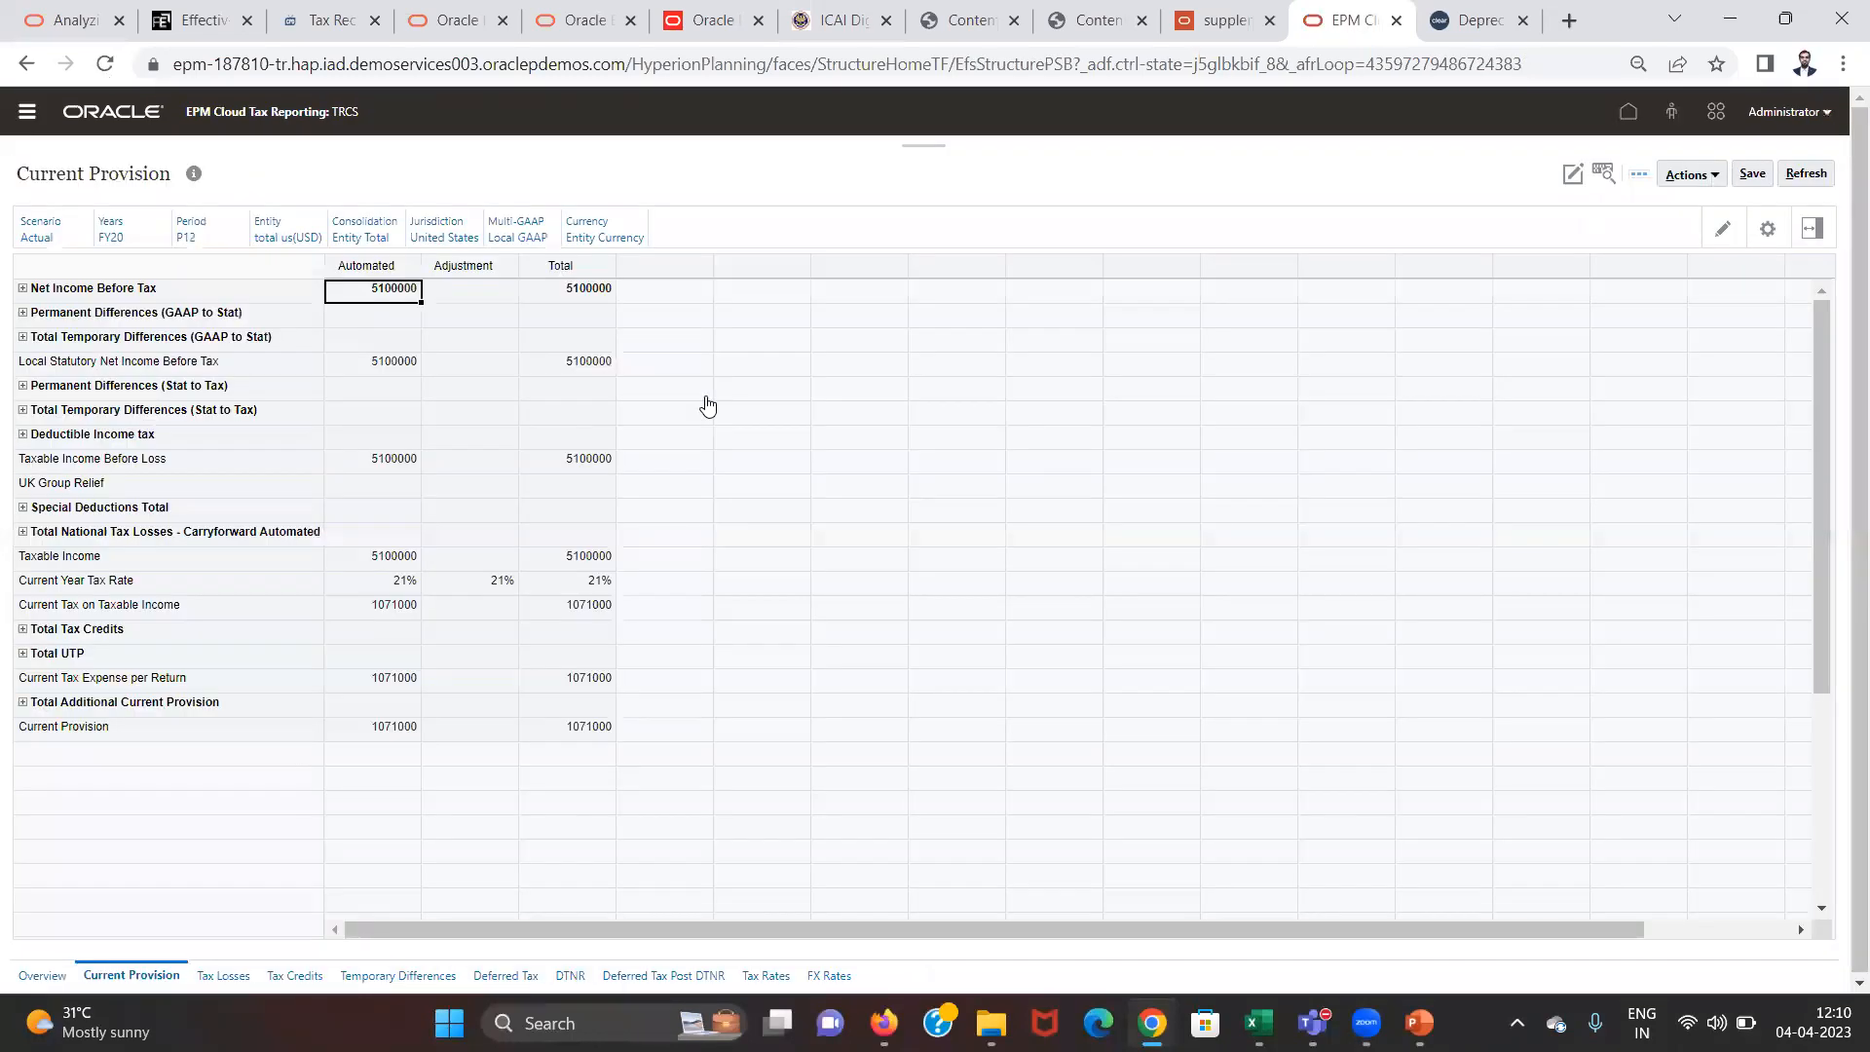
# Step: Change the Current Provision form's entity to us1
pyautogui.click(292, 237)
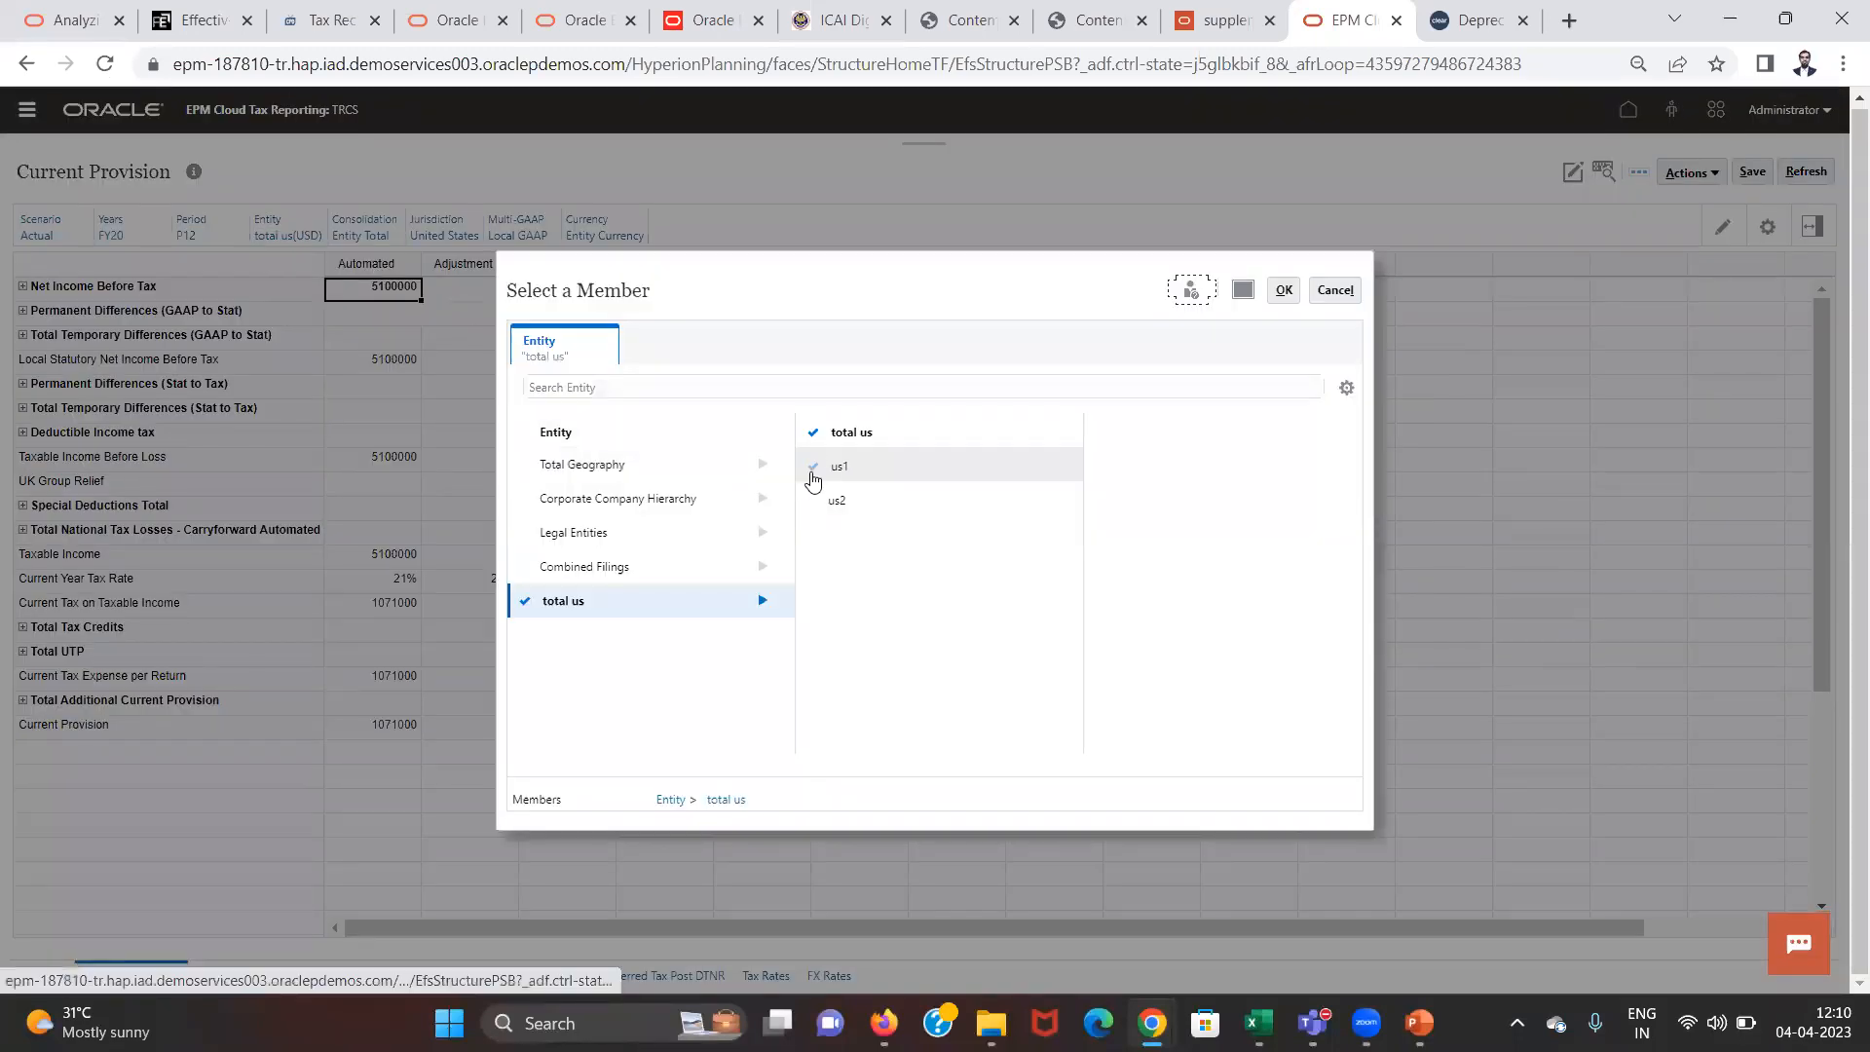
pyautogui.click(813, 478)
pyautogui.click(1284, 291)
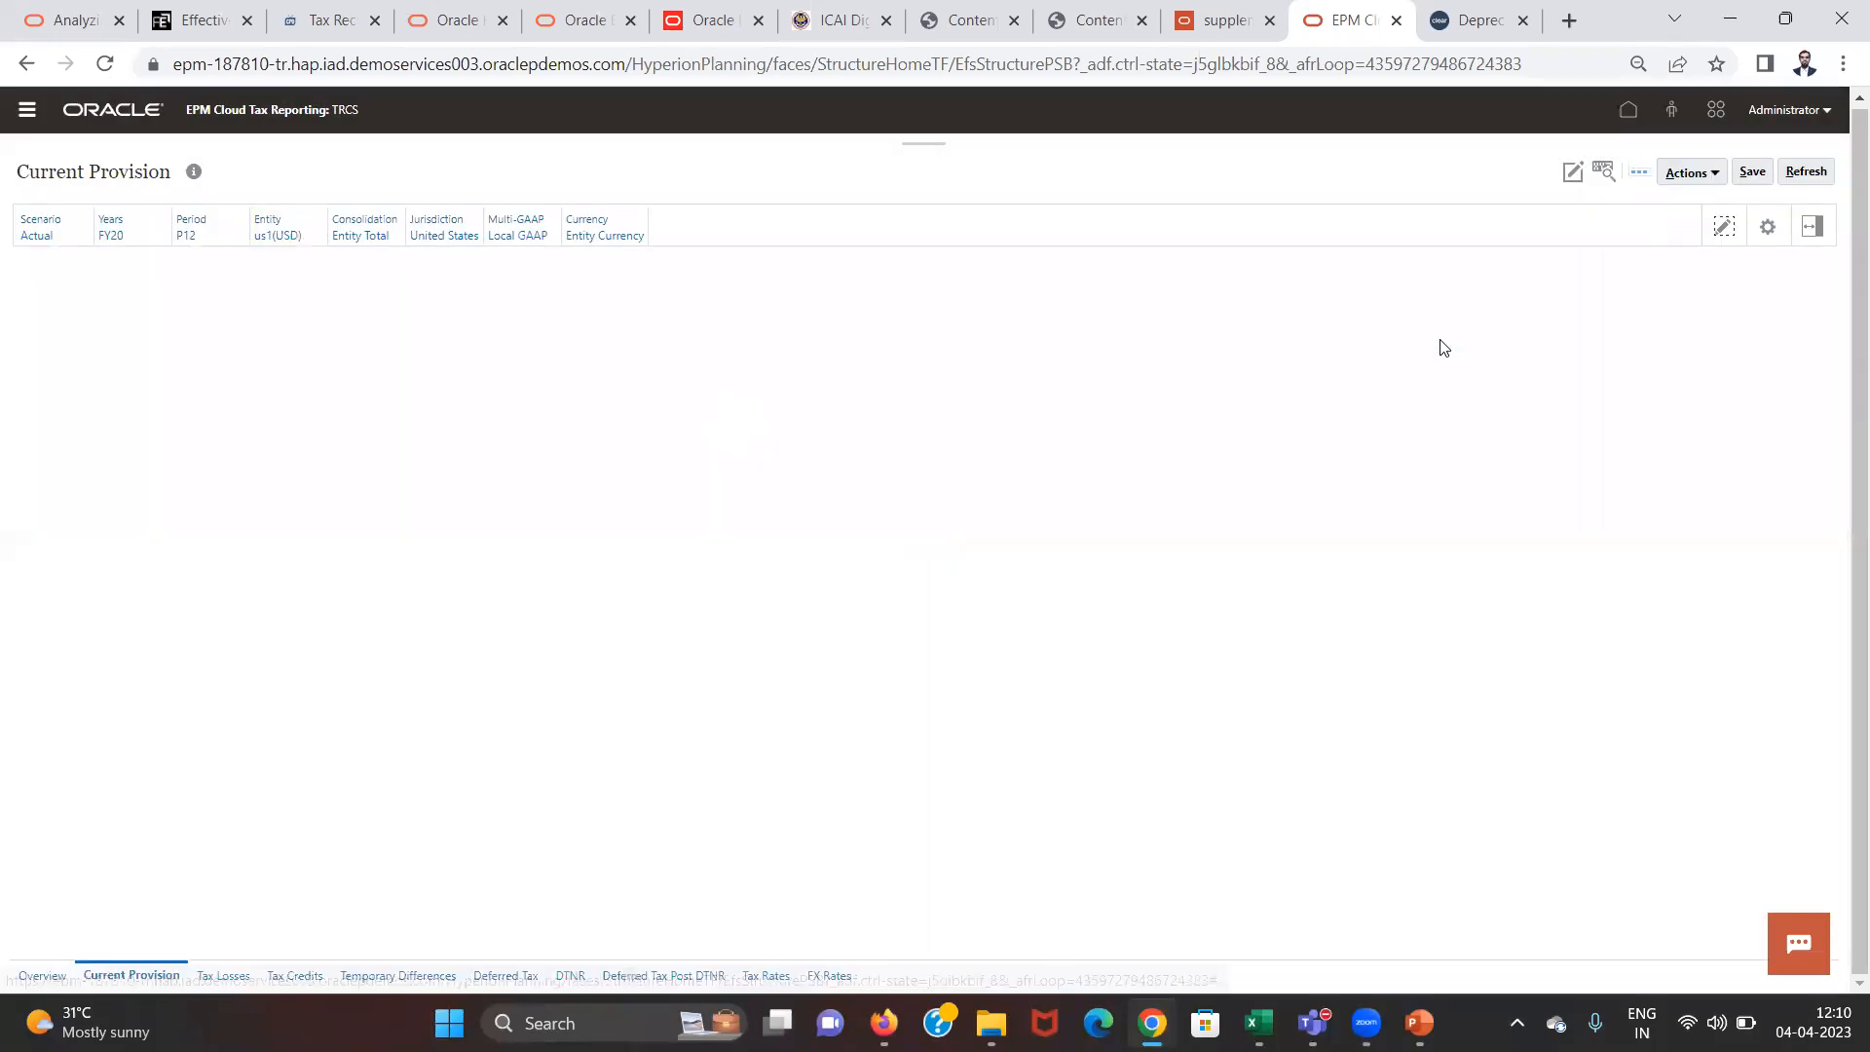
# Step: Examine the us1 figures row by row, from Net Income Before Tax down to the Current Provision total
pyautogui.click(622, 360)
pyautogui.press('Up')
pyautogui.press('Left')
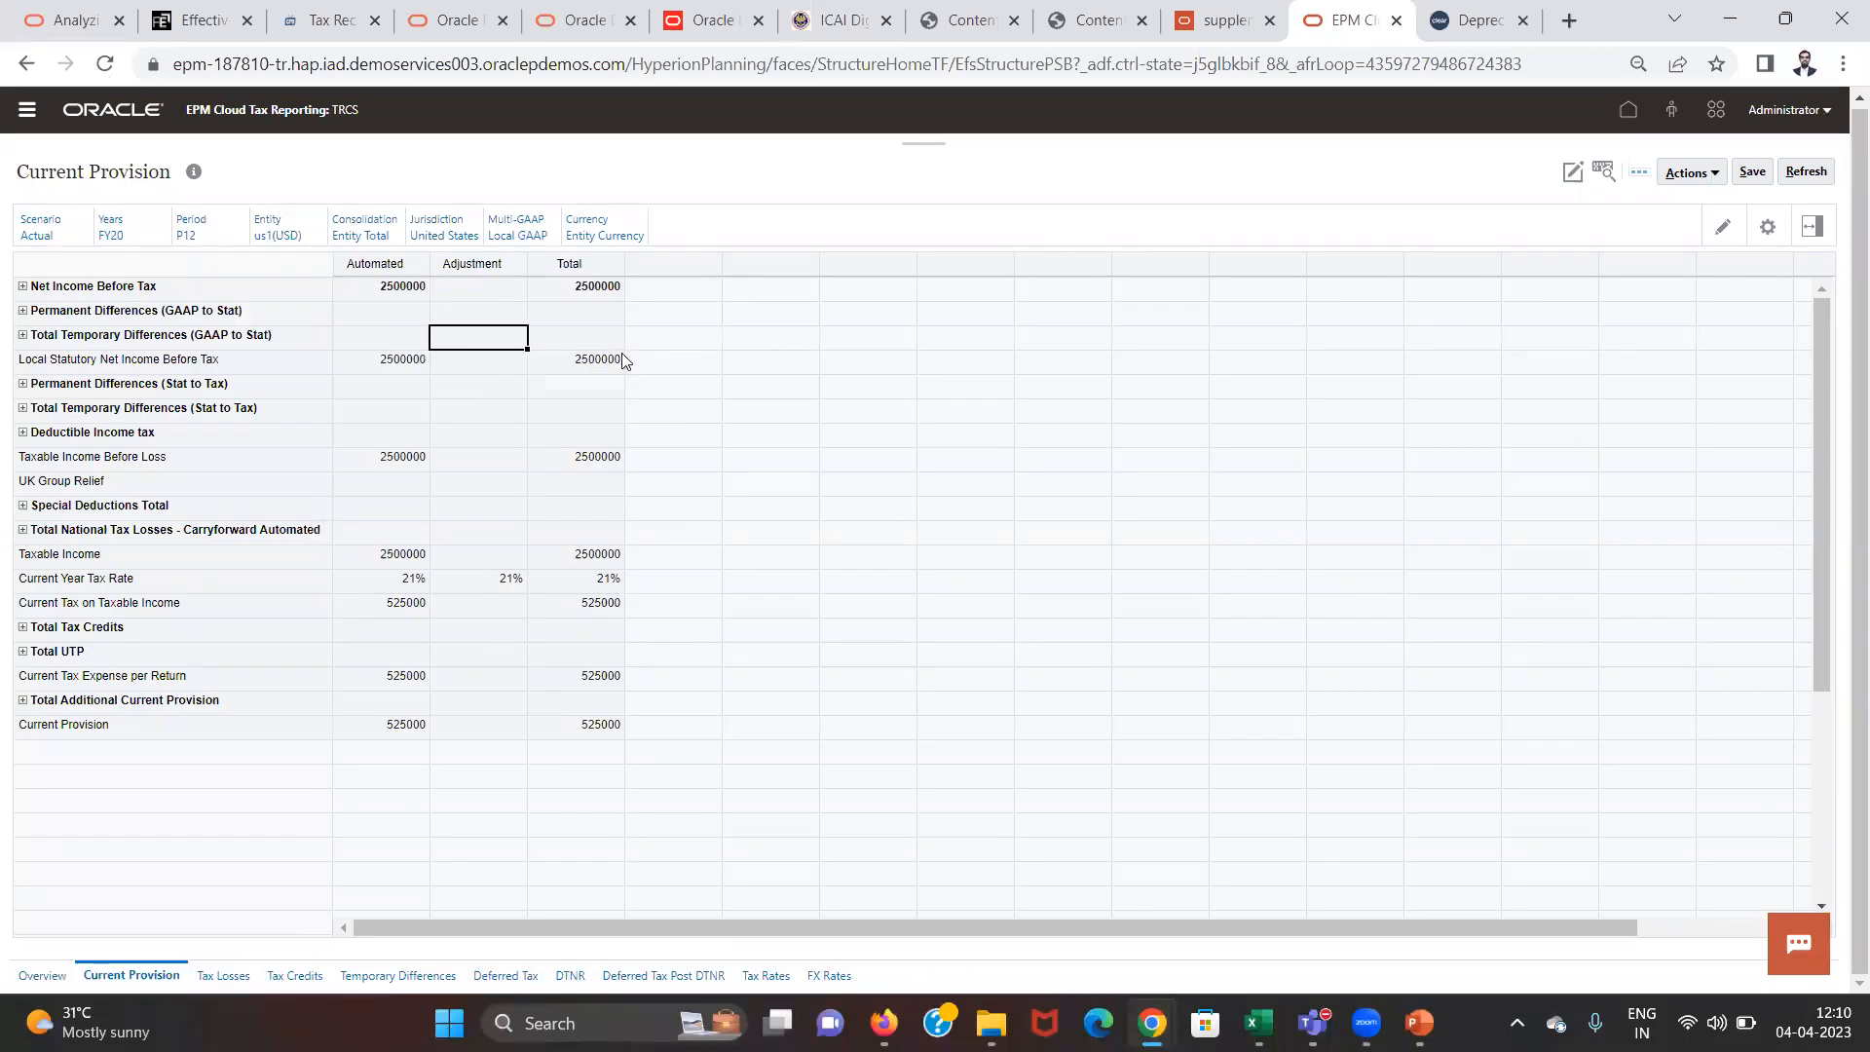
pyautogui.press('Up')
pyautogui.press('Left')
pyautogui.press('Up')
pyautogui.press('Down')
pyautogui.press('Down')
pyautogui.press('Down')
pyautogui.press('Down')
pyautogui.press('Down')
pyautogui.press('Down')
pyautogui.press('Down')
pyautogui.press('Down')
pyautogui.press('Down')
pyautogui.press('Down')
pyautogui.press('Down')
pyautogui.press('Down')
pyautogui.press('Down')
pyautogui.press('Down')
pyautogui.press('Down')
pyautogui.press('Down')
pyautogui.press('Down')
pyautogui.press('Right')
pyautogui.press('Down')
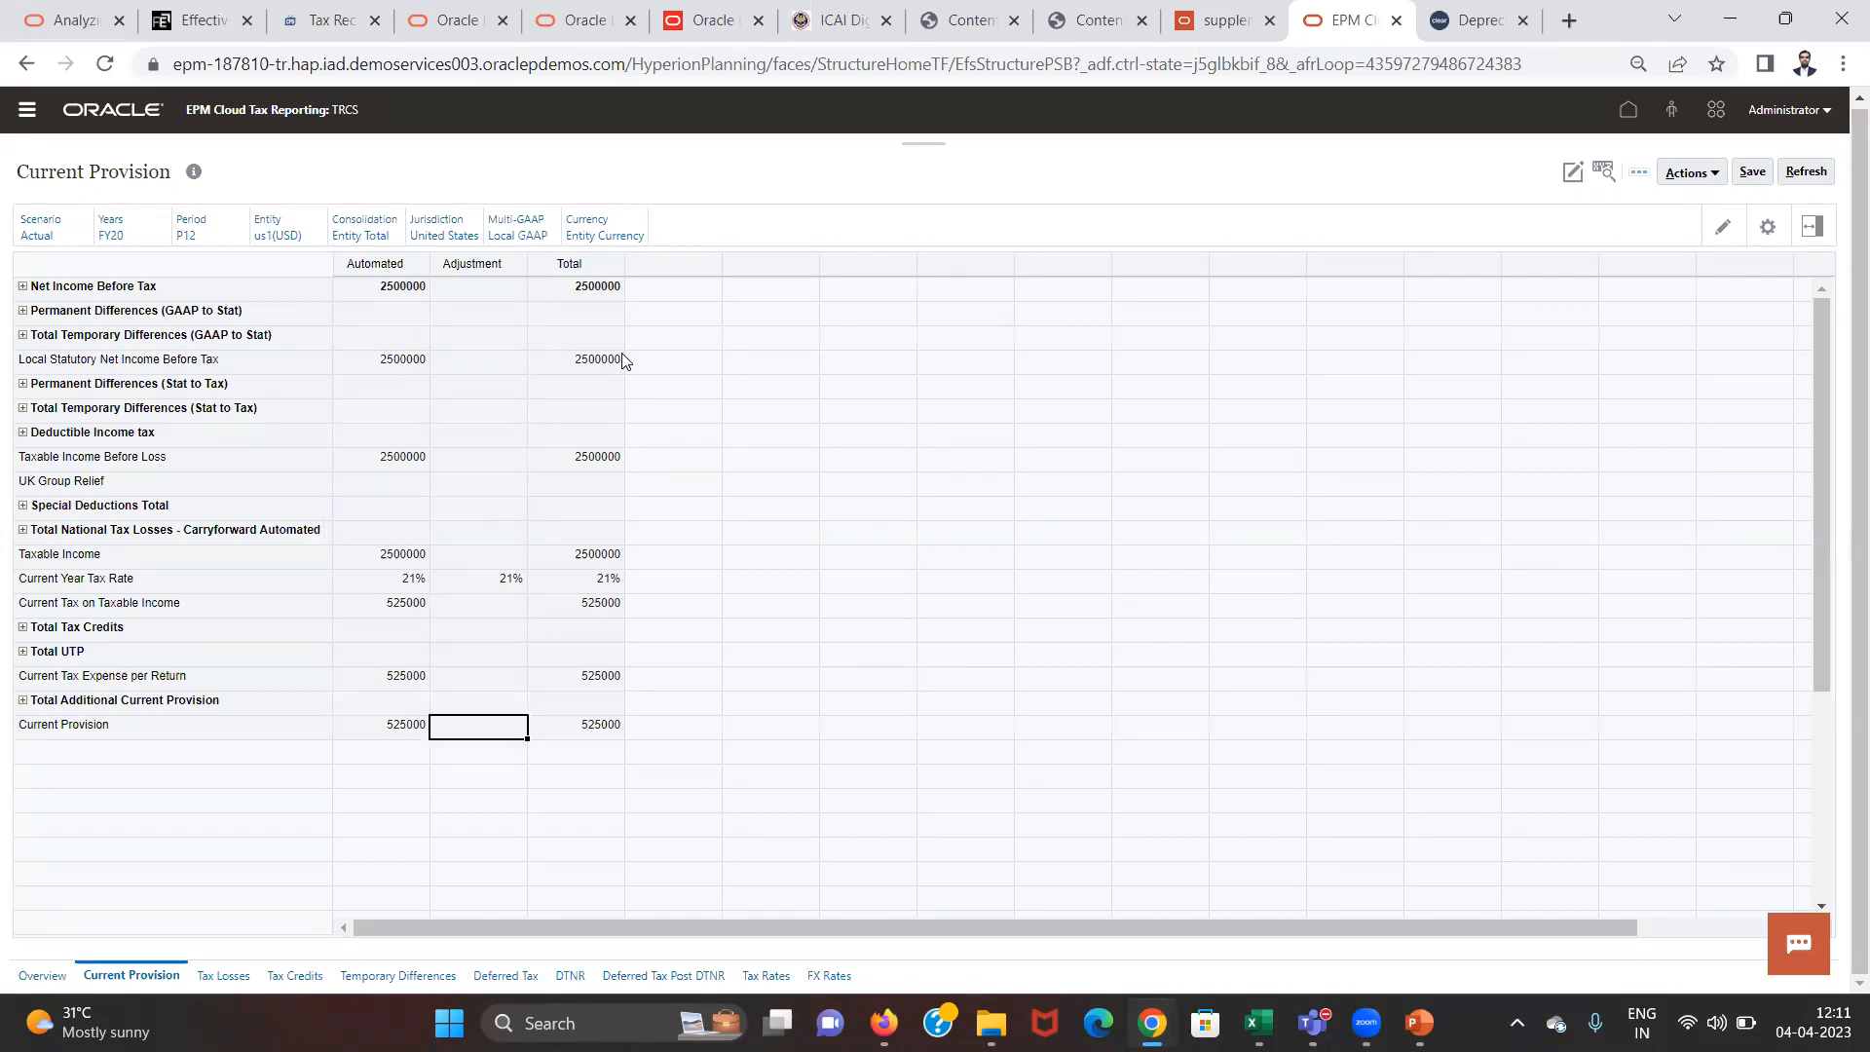
pyautogui.press('Right')
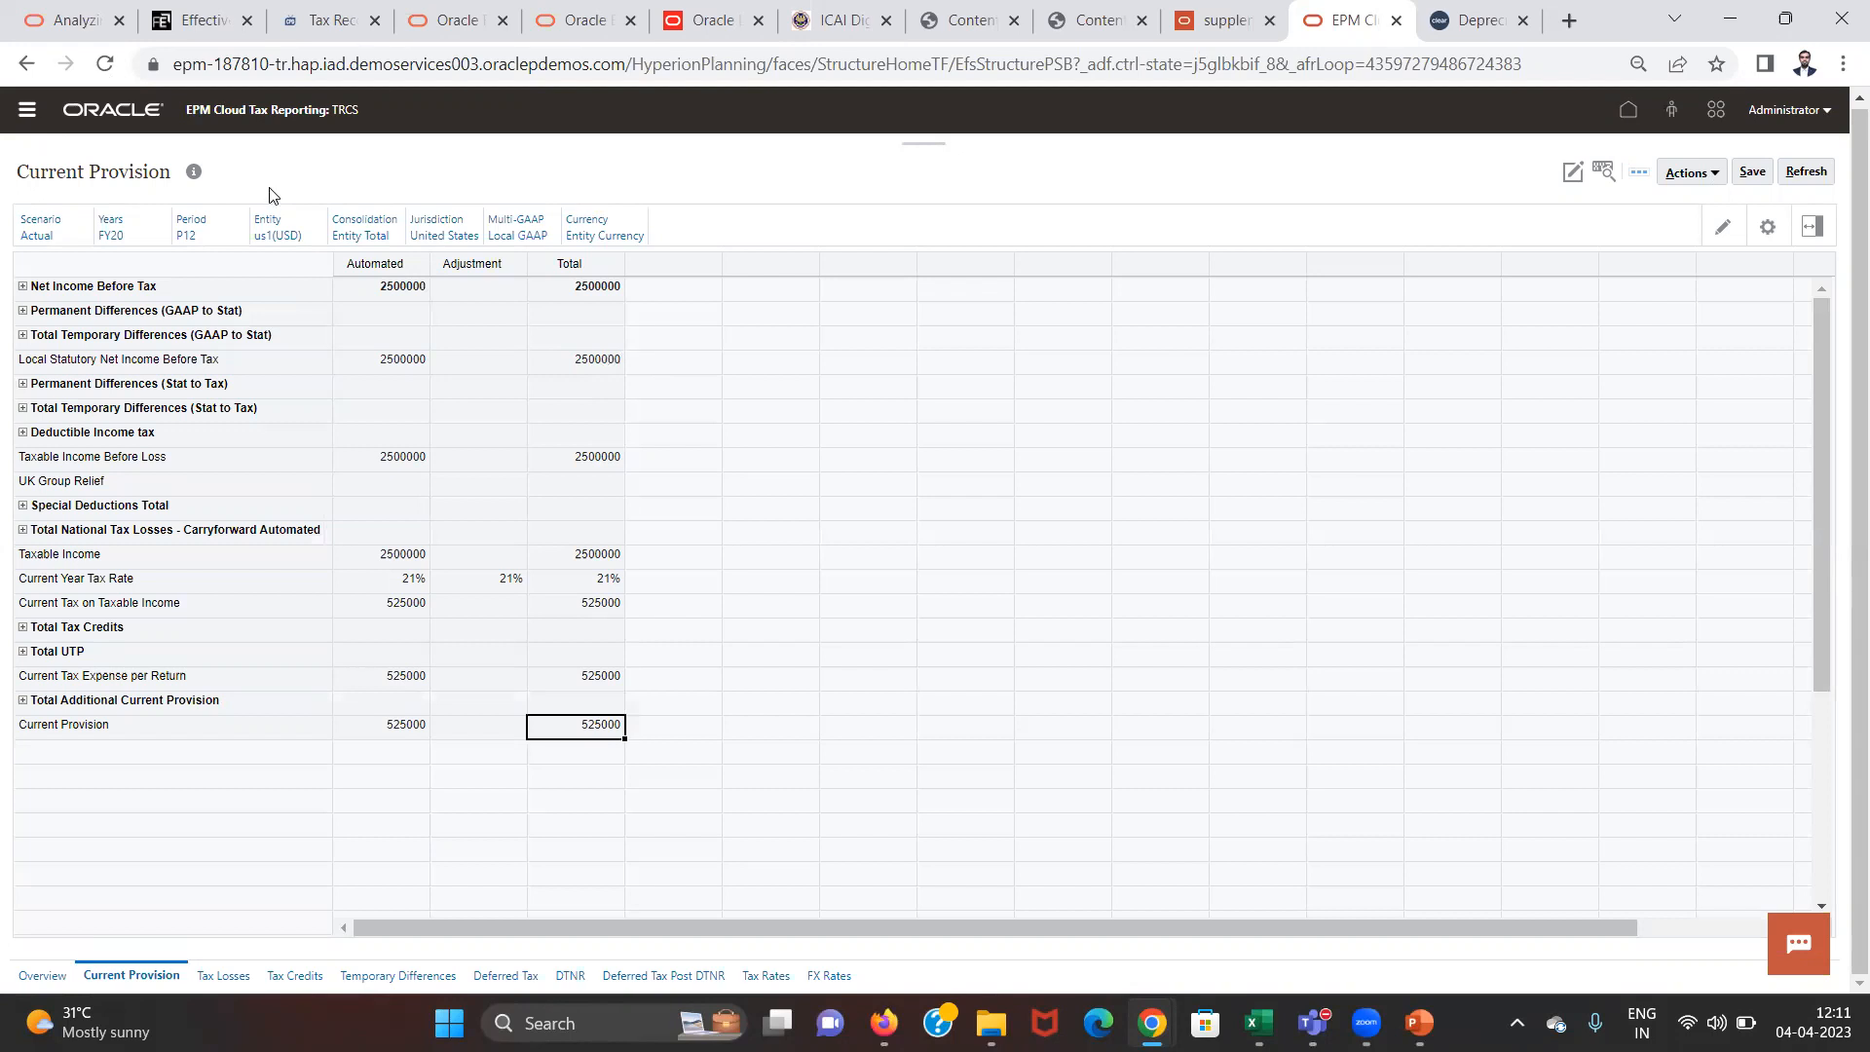
# Step: Change the form's entity to us2 and check its total in the Current Provision row
pyautogui.click(277, 234)
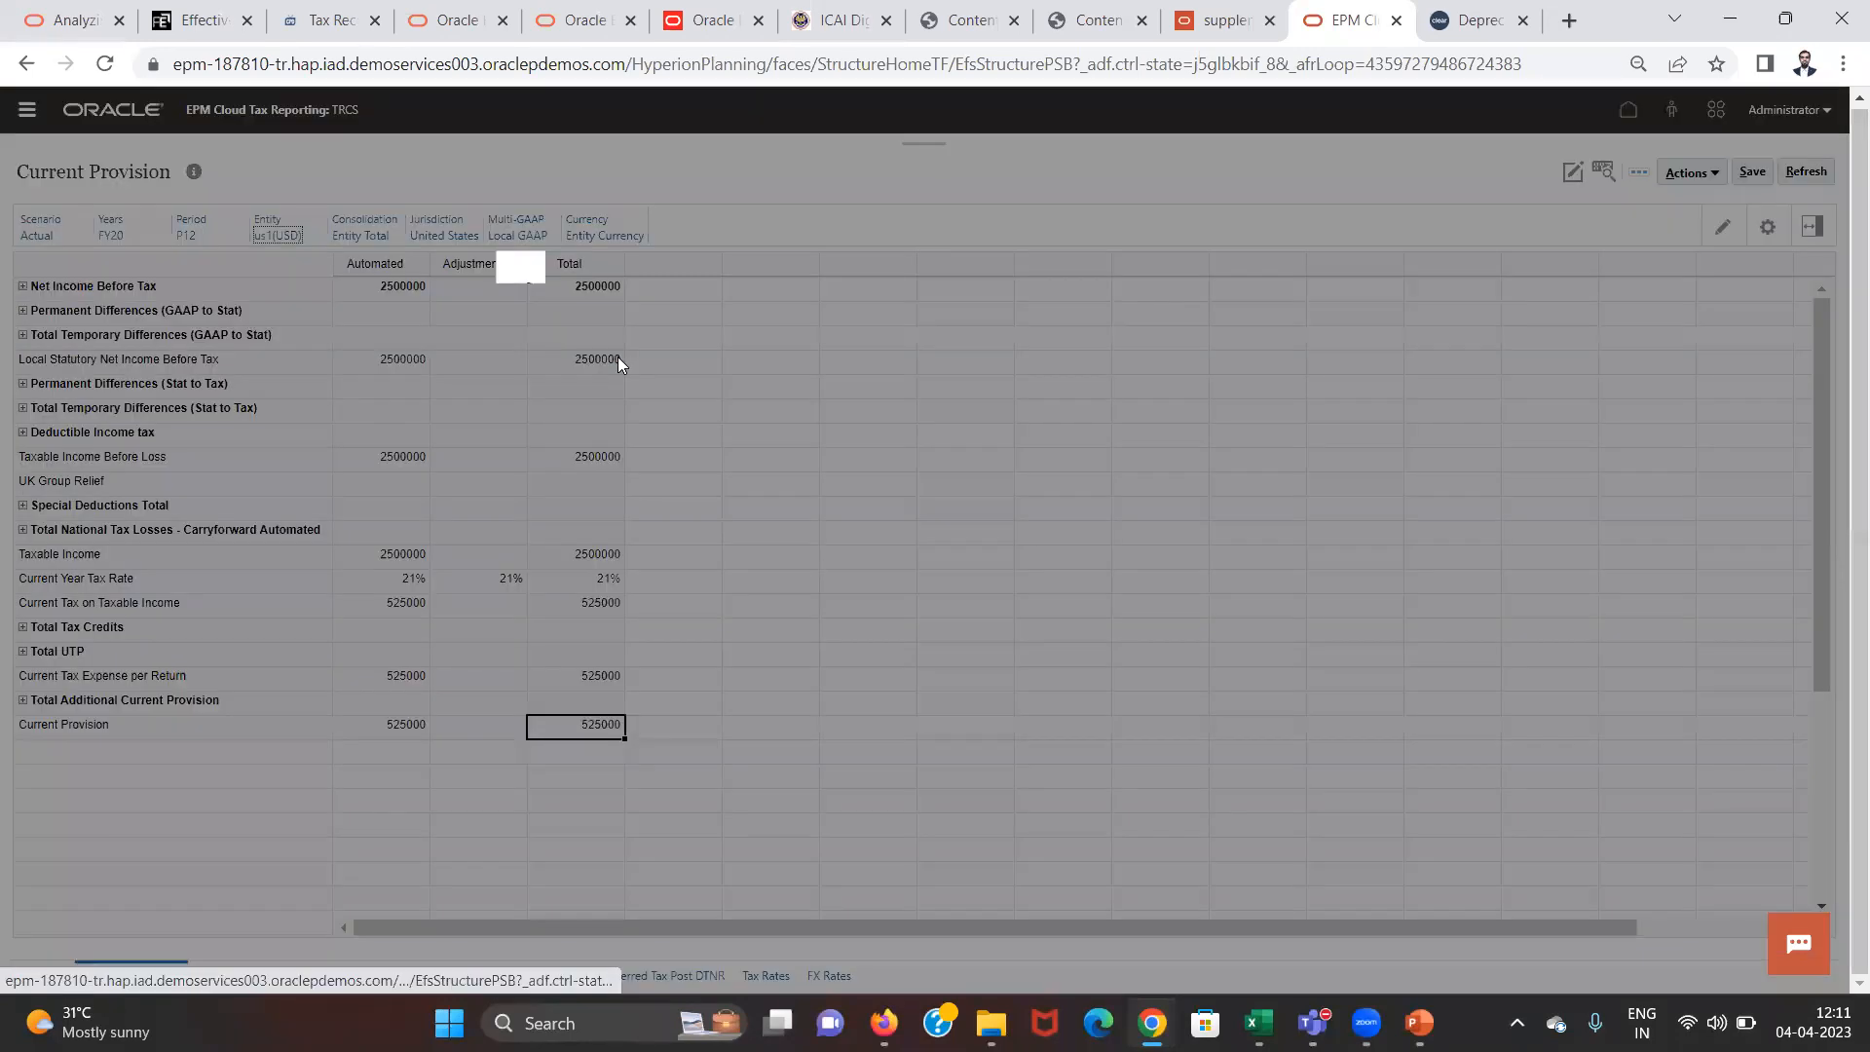
pyautogui.click(819, 503)
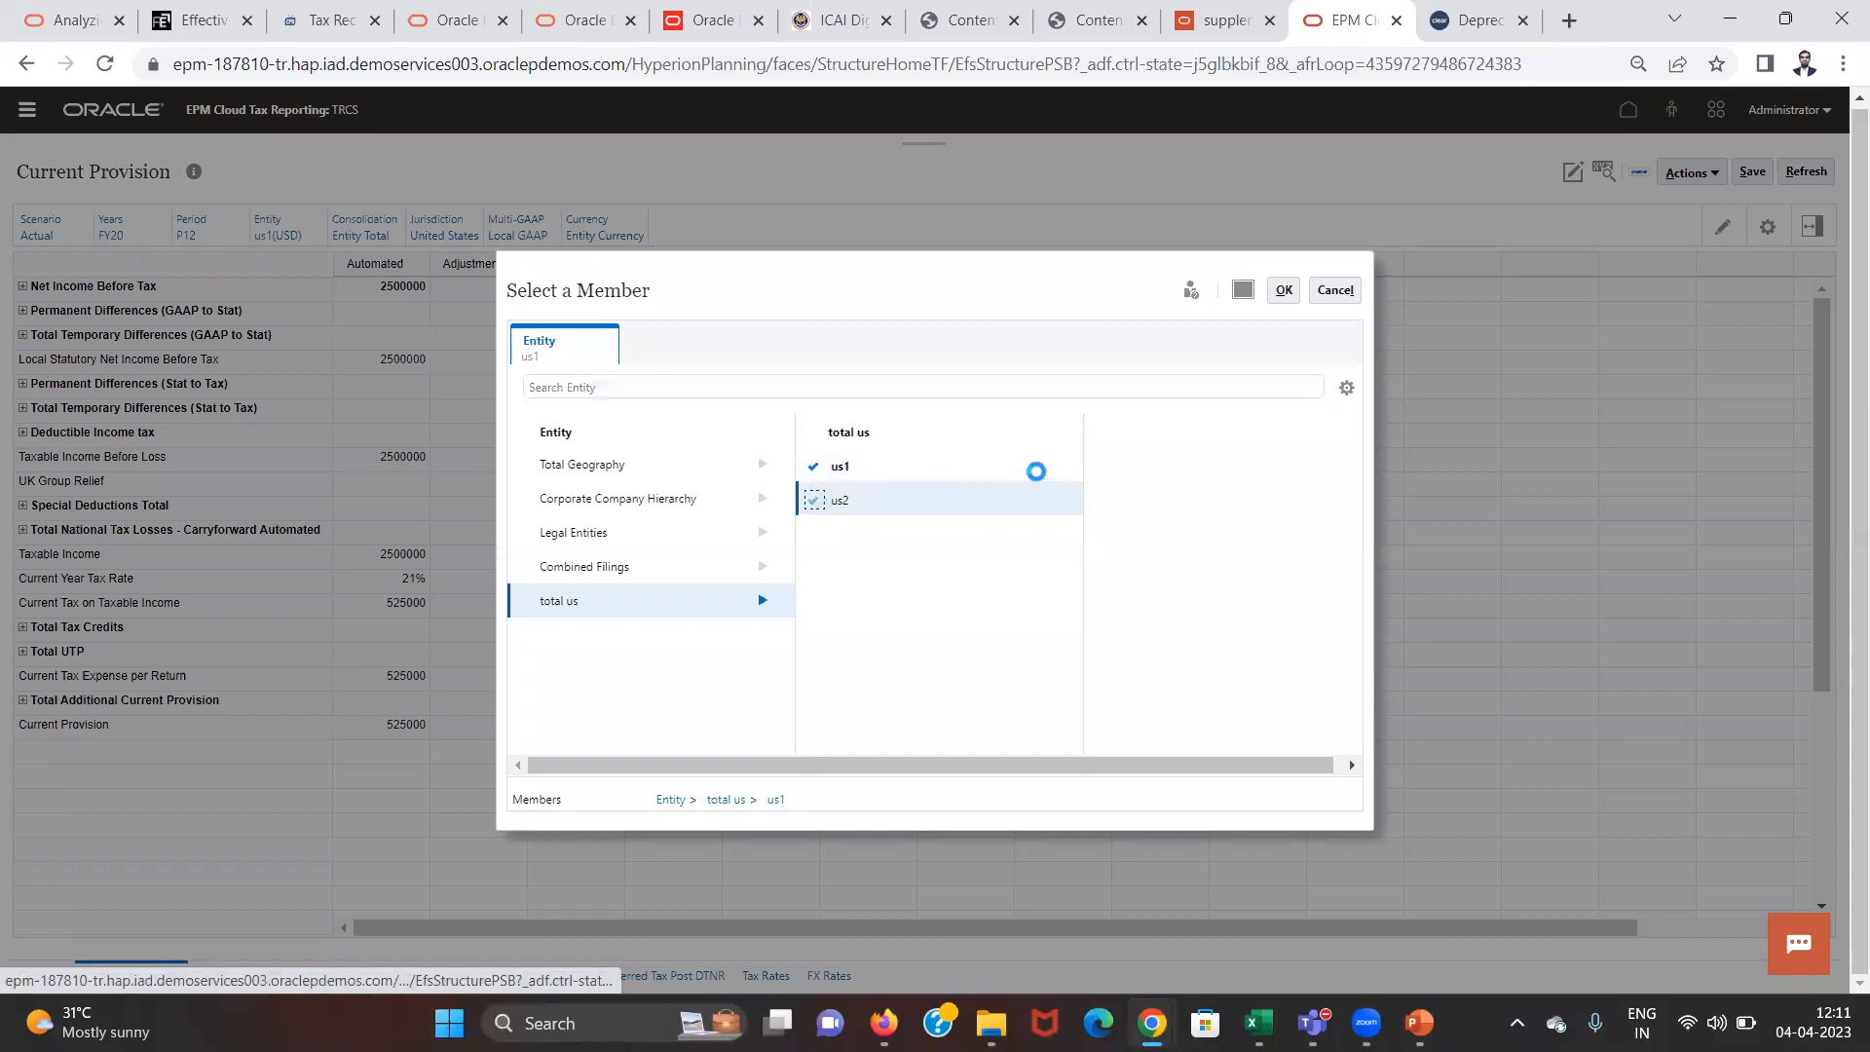
pyautogui.click(1294, 296)
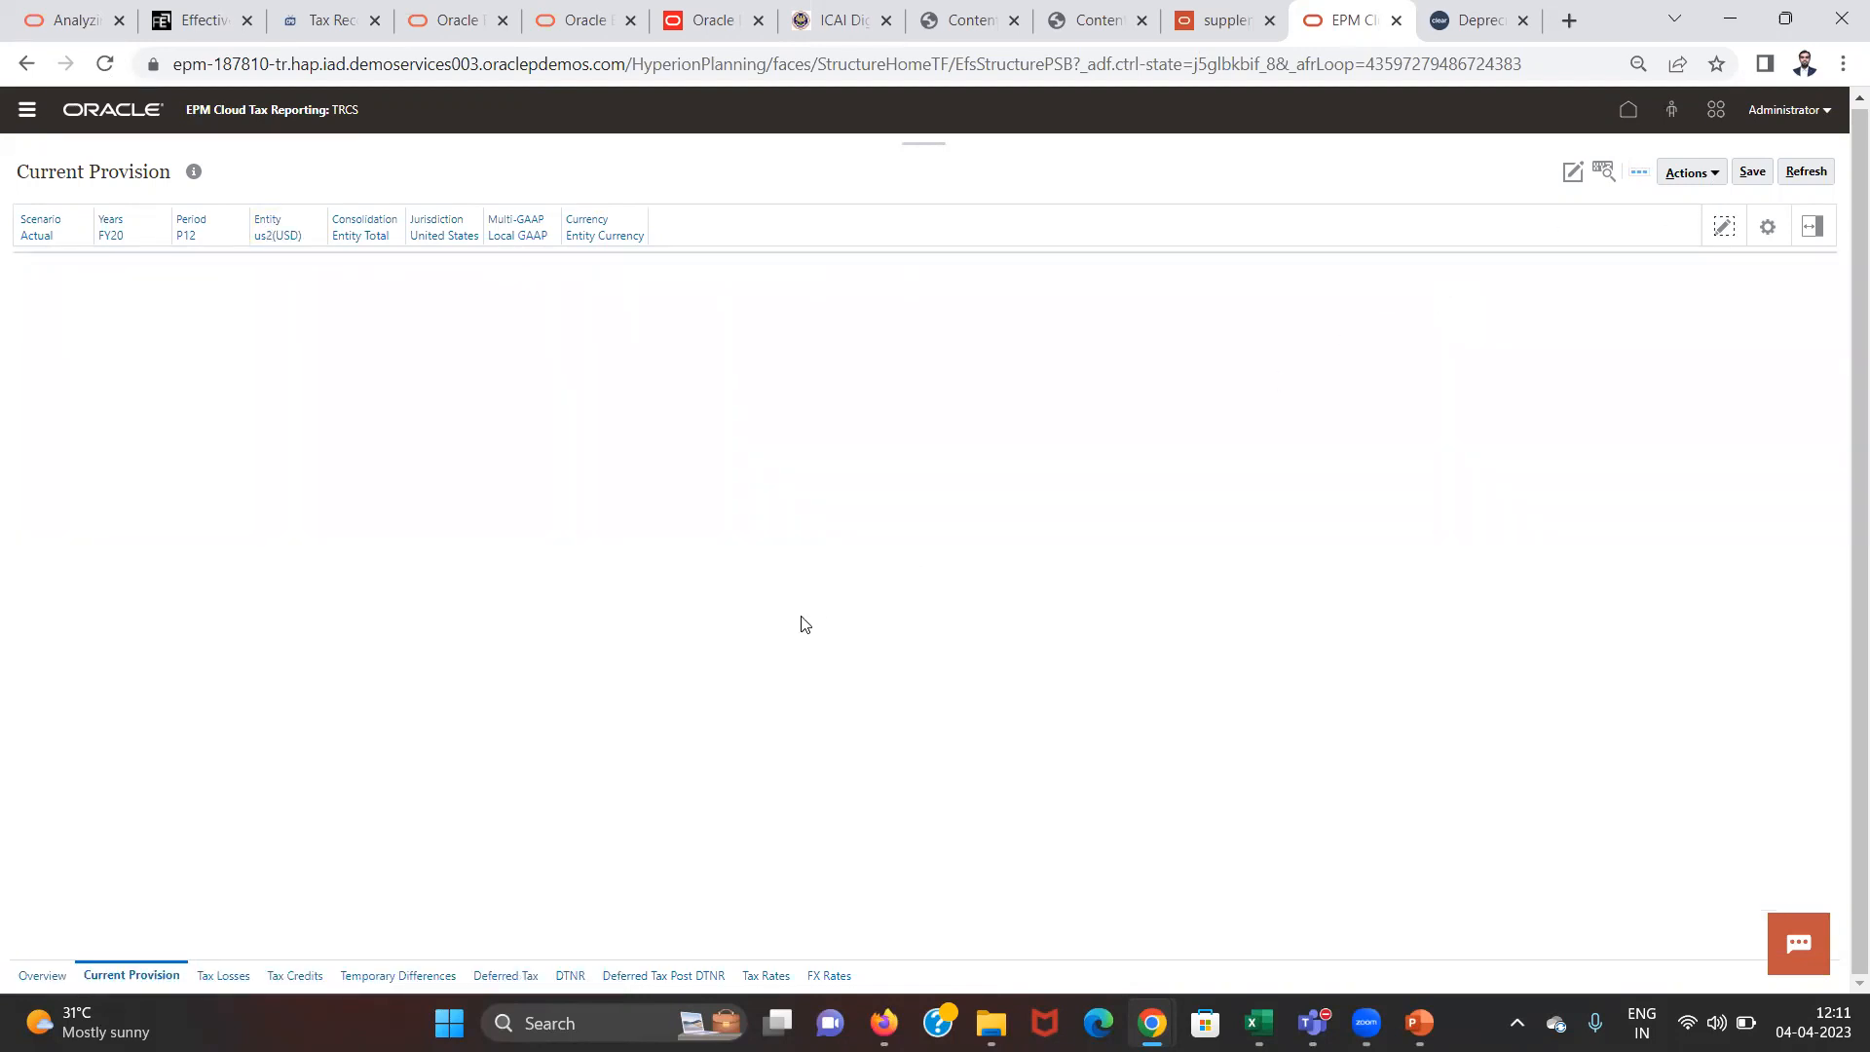
pyautogui.click(606, 732)
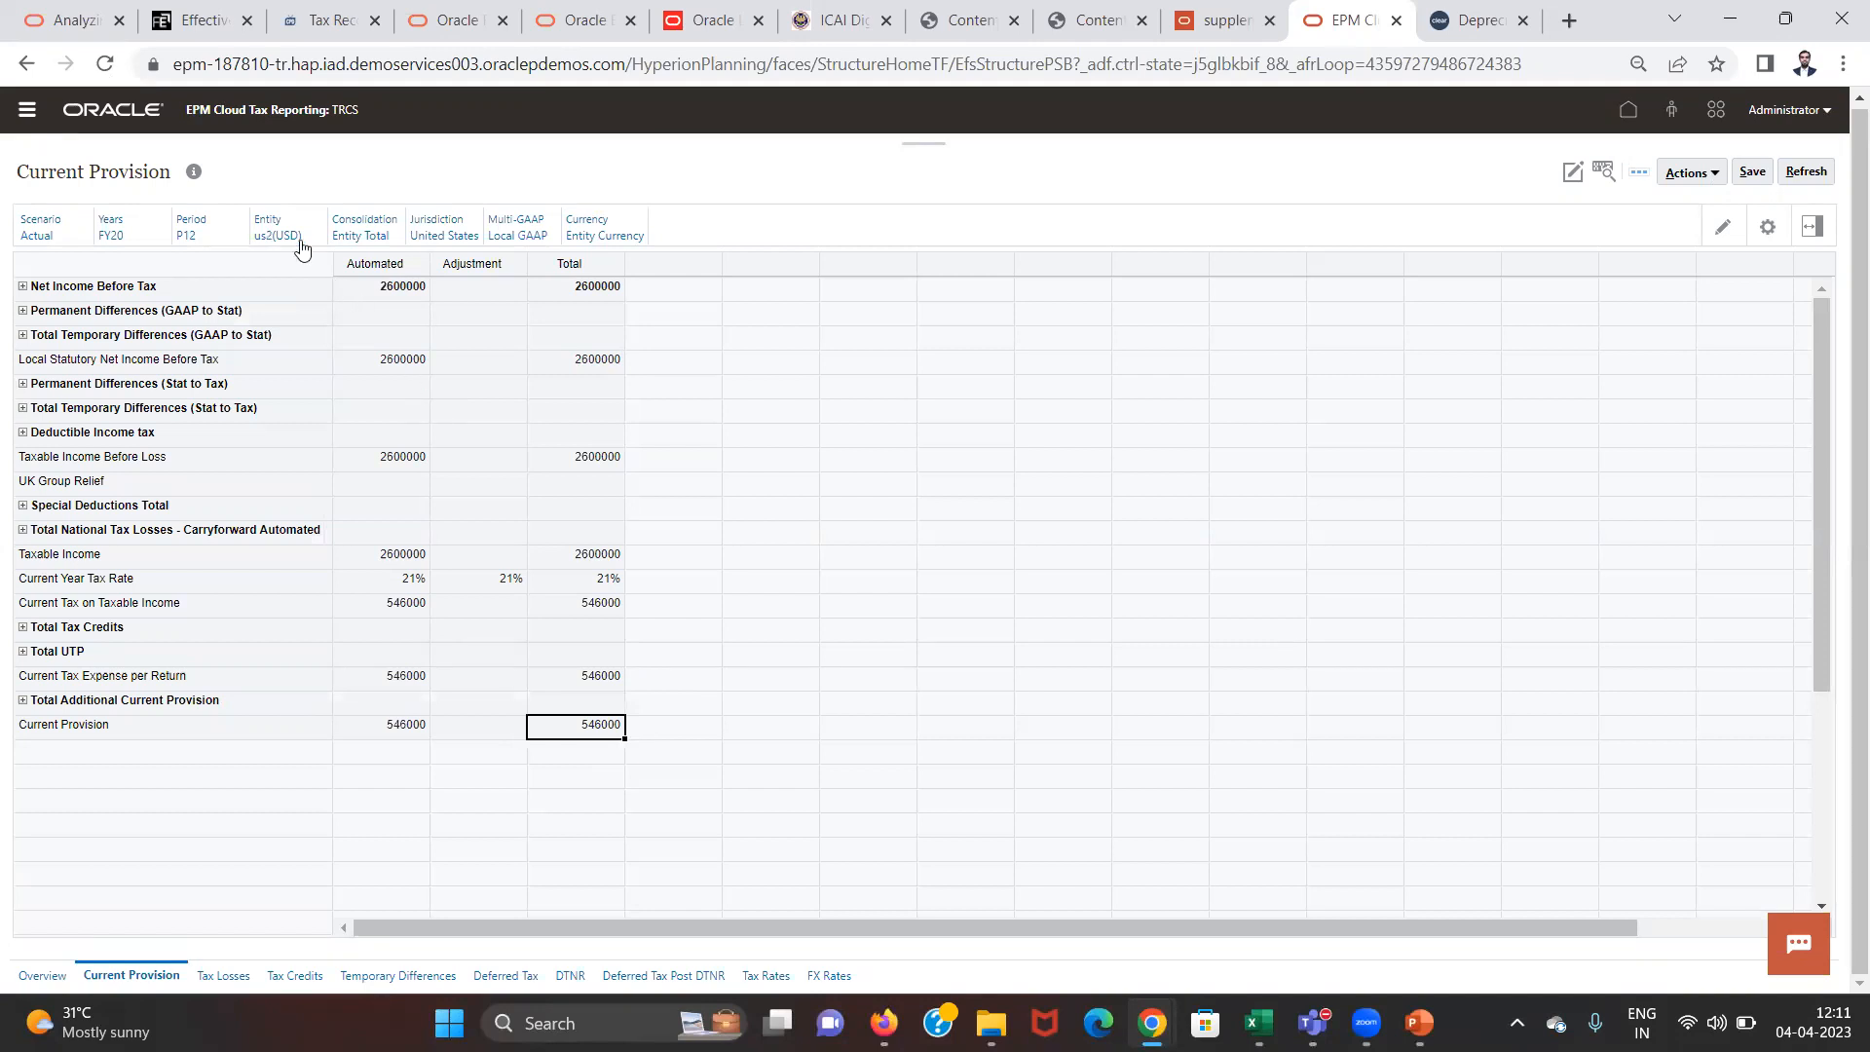
# Step: Change the form's entity to the parent total us and reload the form with its data
pyautogui.click(281, 234)
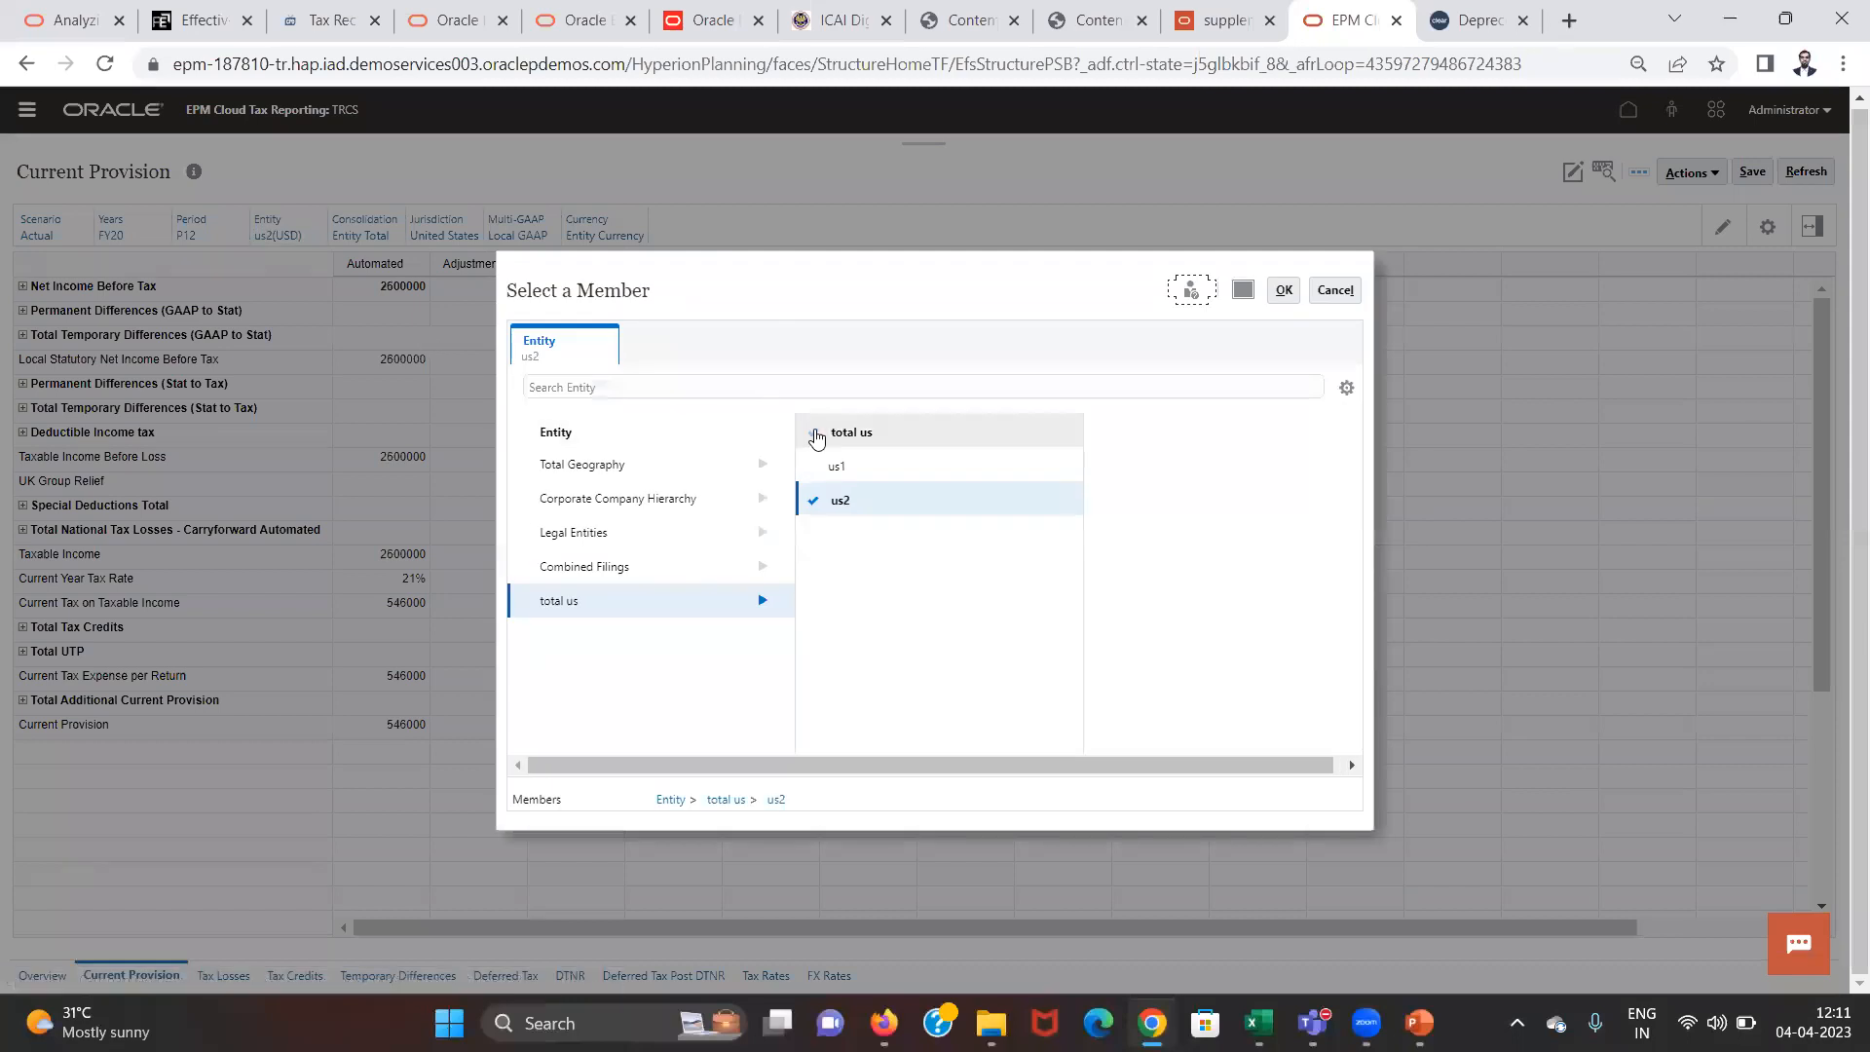
pyautogui.click(815, 435)
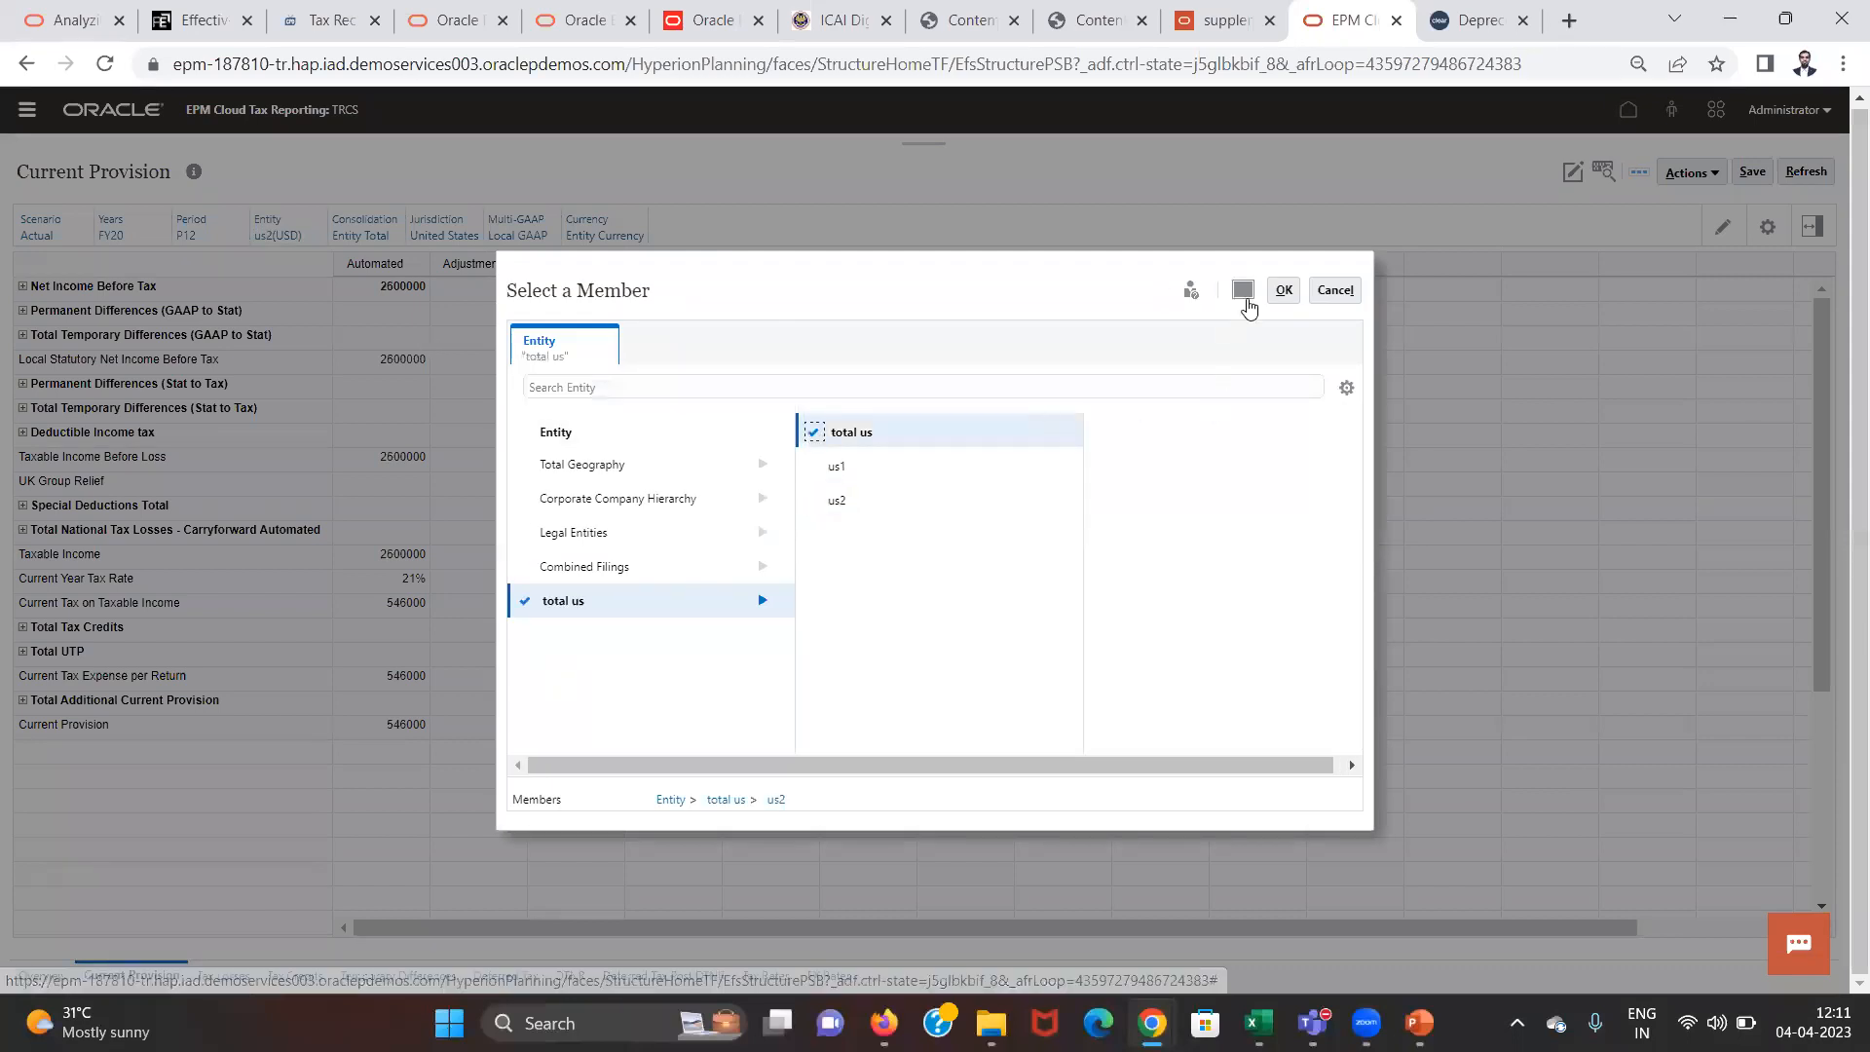
pyautogui.click(1280, 290)
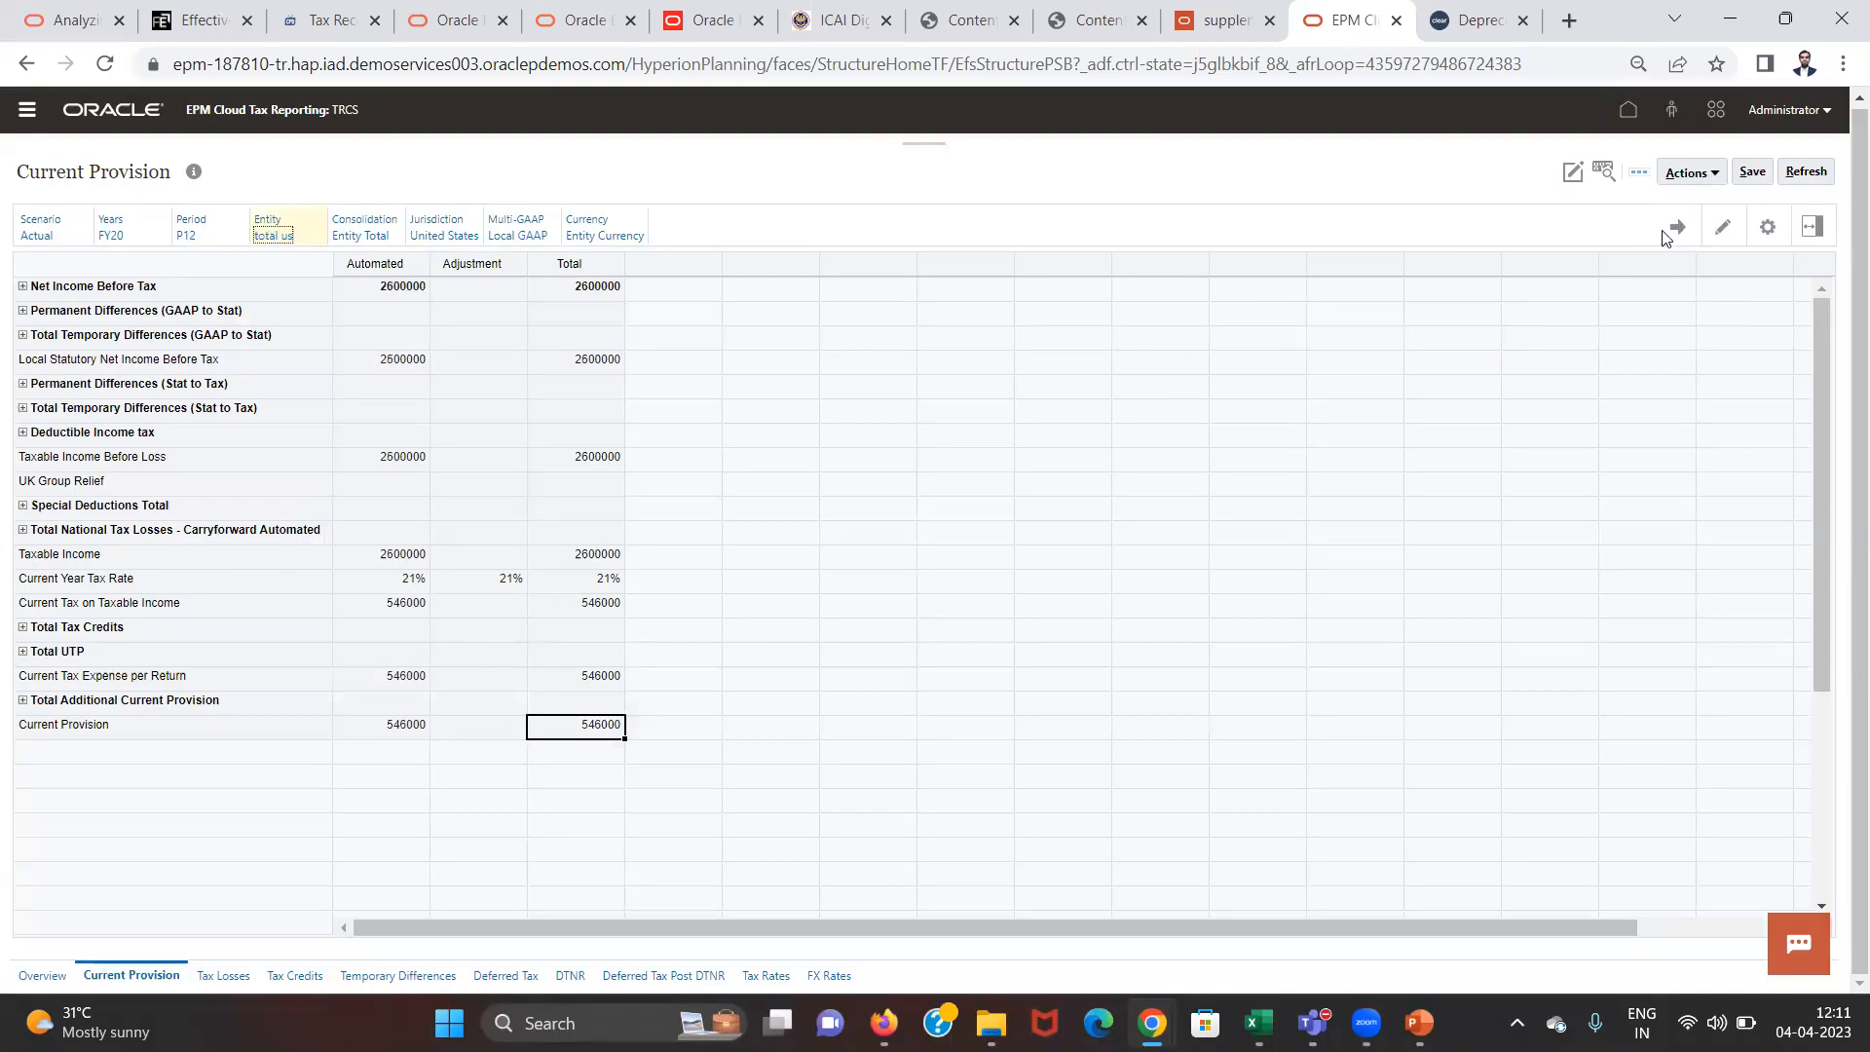
pyautogui.click(1675, 228)
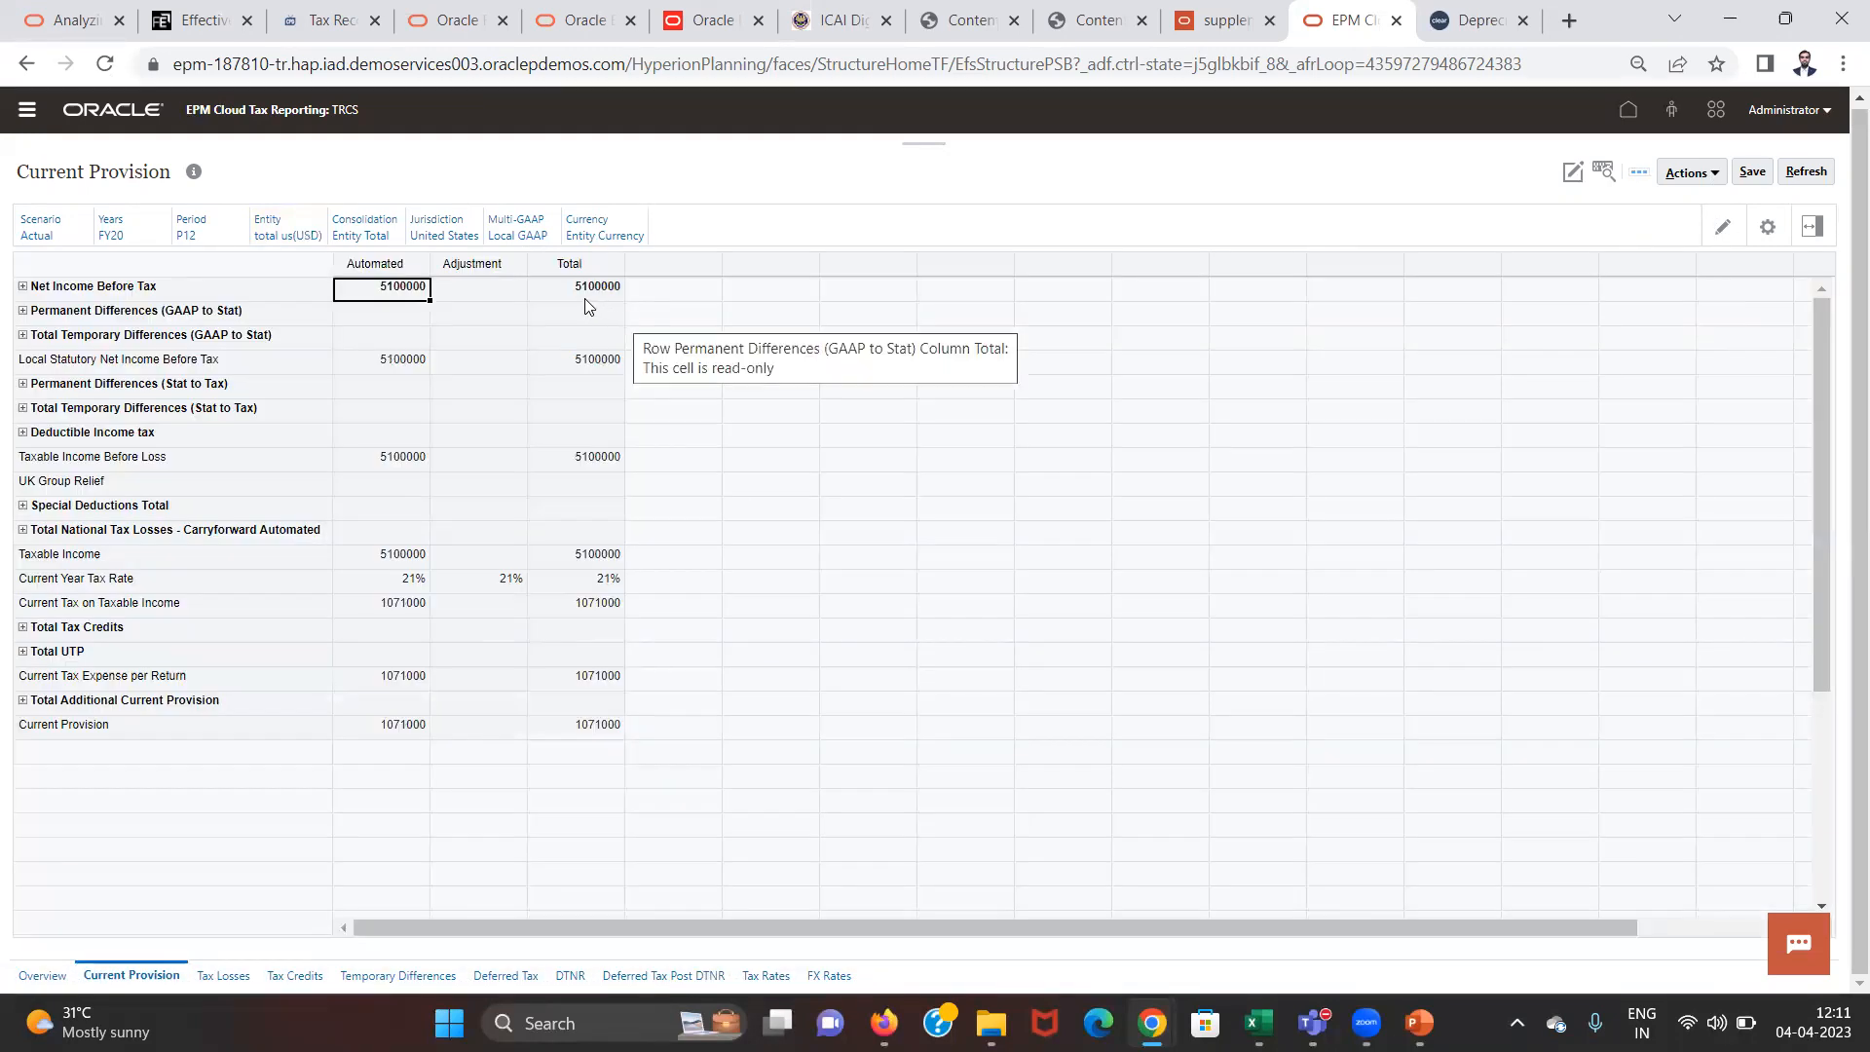
# Step: Examine the Total column for total us, starting at Net Income Before Tax and continuing through the rows below
pyautogui.click(582, 299)
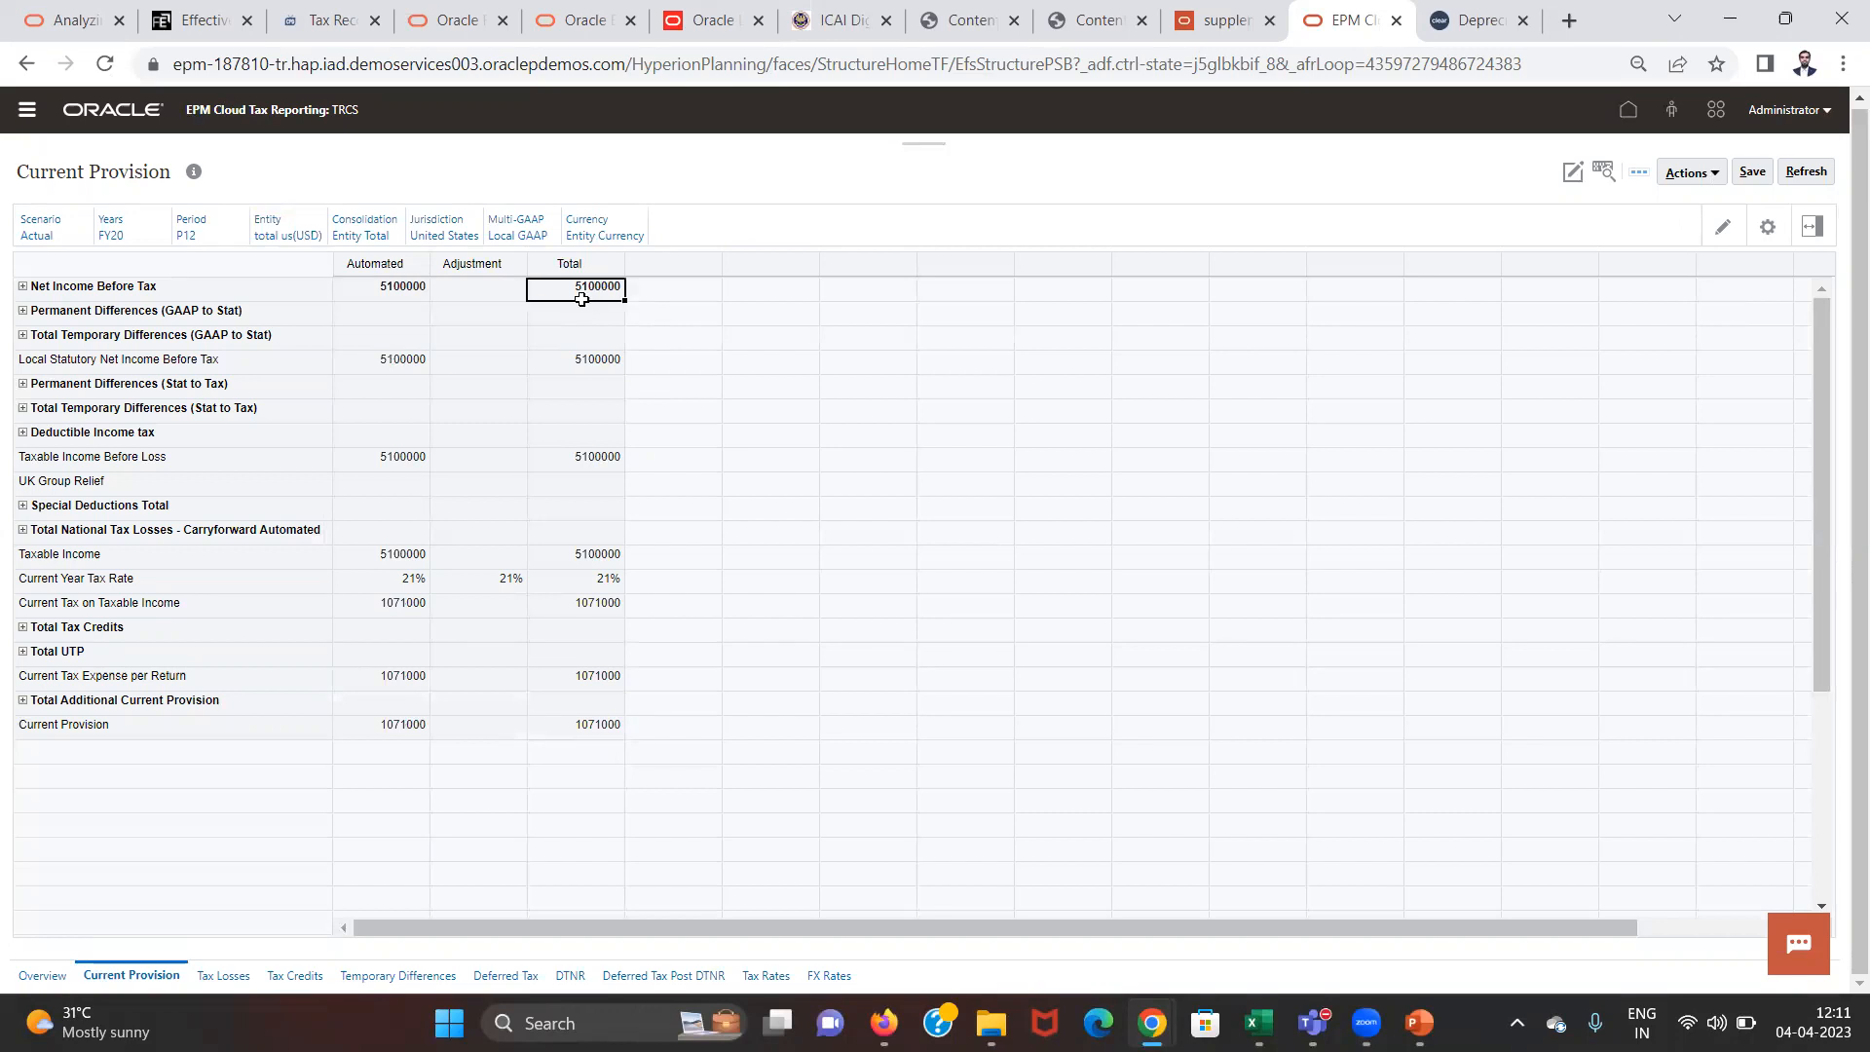
pyautogui.click(592, 334)
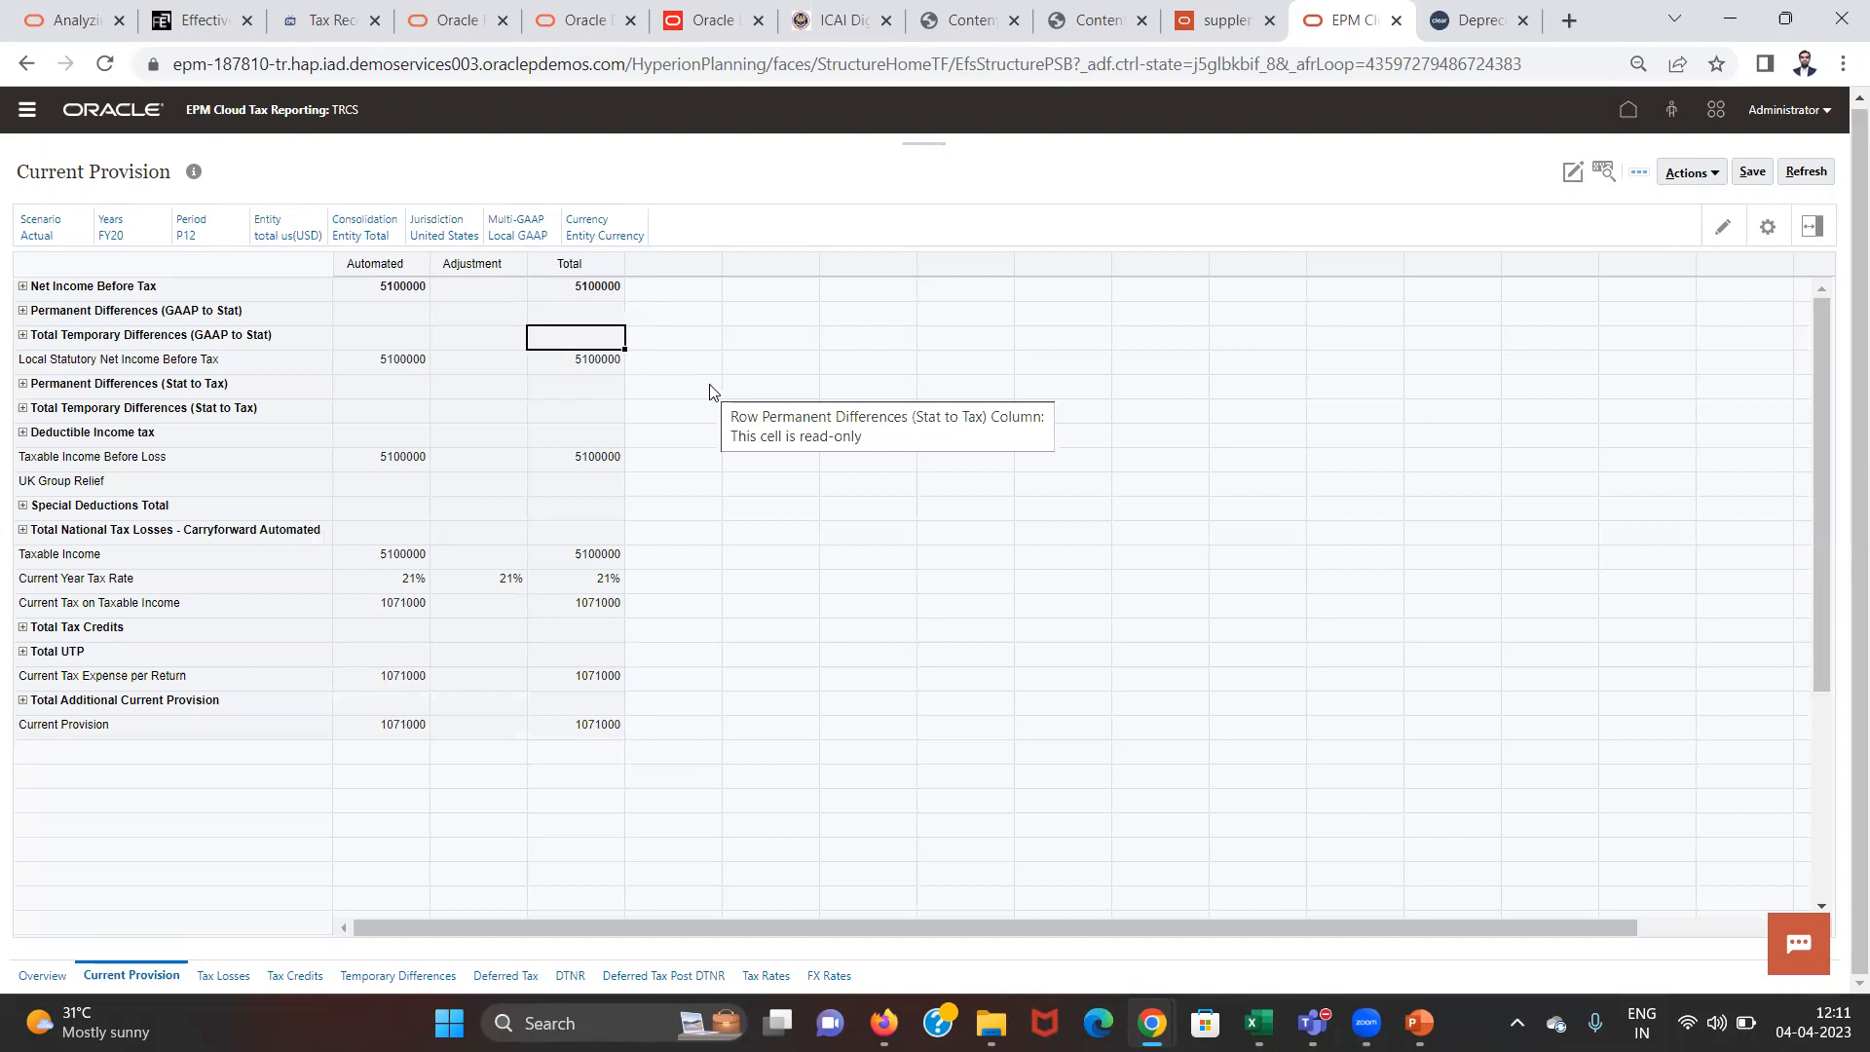
pyautogui.press('Down')
pyautogui.press('Down')
pyautogui.press('Down')
pyautogui.press('Down')
pyautogui.press('Down')
pyautogui.press('Down')
pyautogui.press('Down')
pyautogui.press('Down')
pyautogui.press('Down')
pyautogui.press('Down')
pyautogui.press('Down')
pyautogui.press('Down')
pyautogui.press('Down')
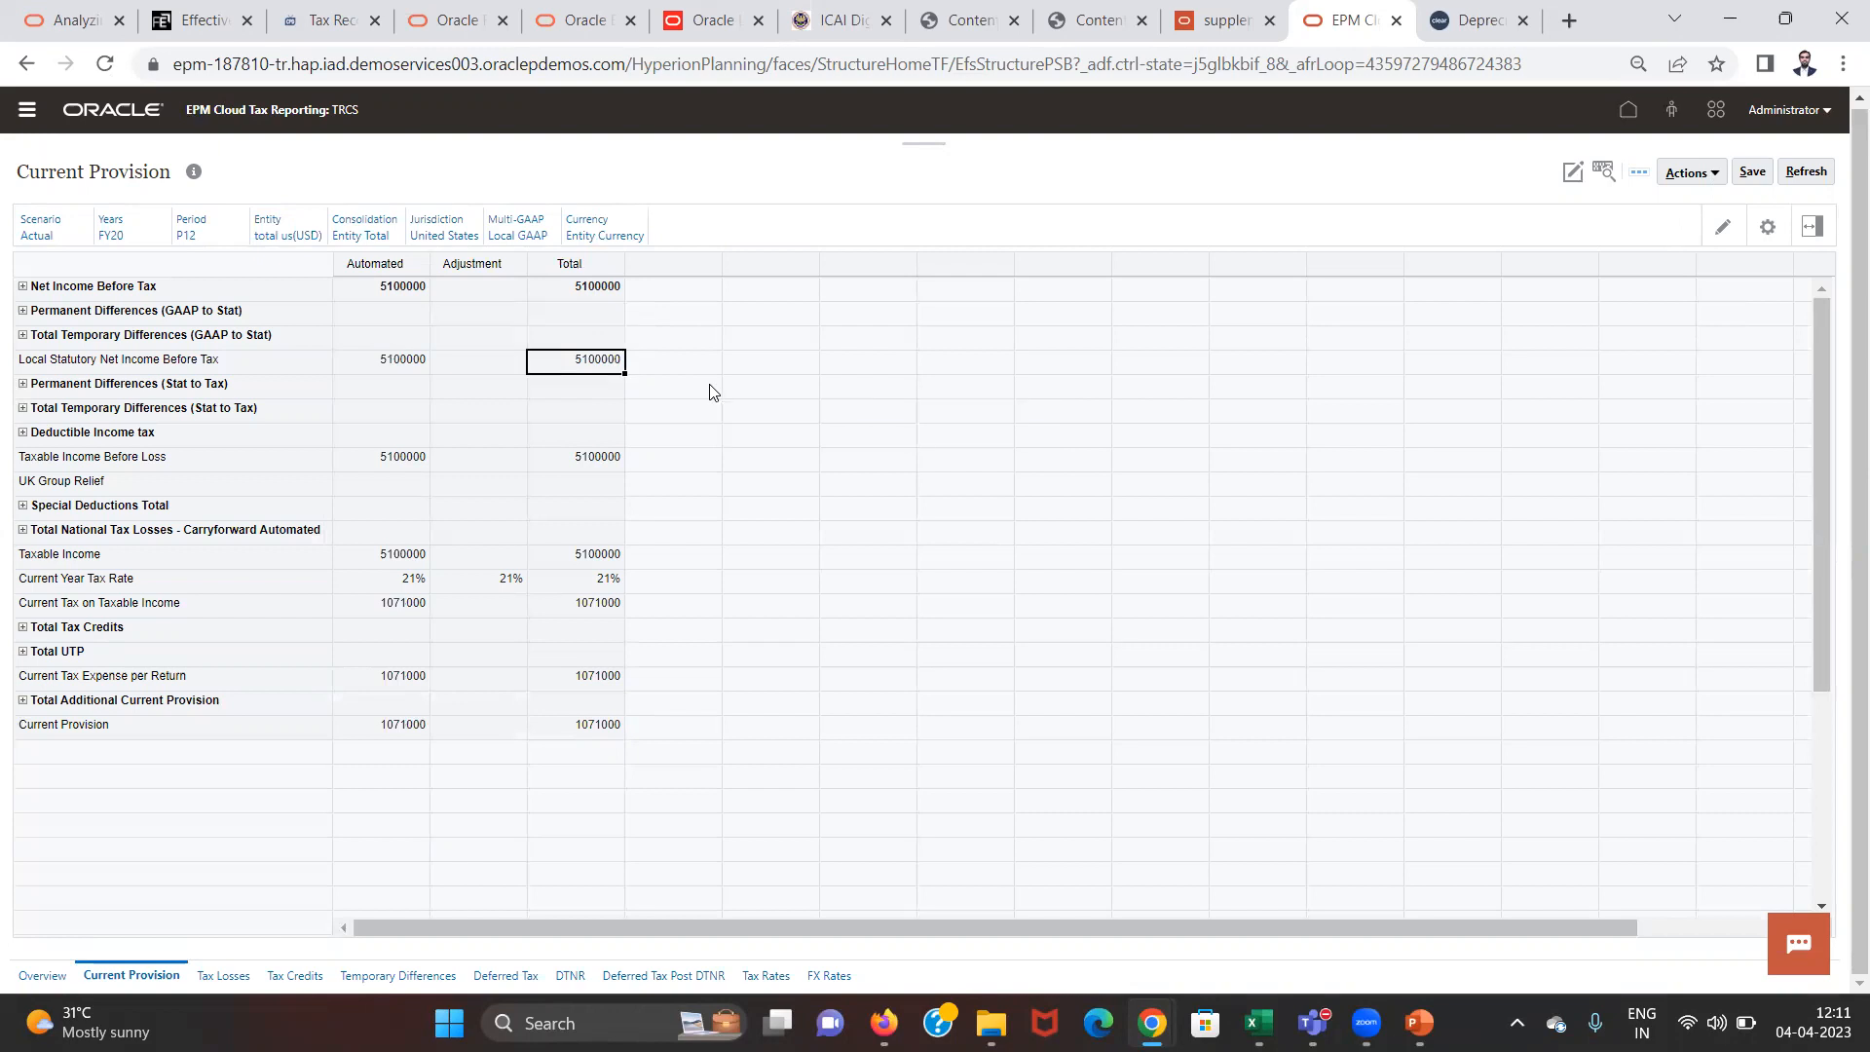
# Step: Examine the Total column for total us around the Taxable Income and Current Year Tax Rate rows
pyautogui.press('Down')
pyautogui.press('Down')
pyautogui.press('Up')
pyautogui.press('Up')
pyautogui.press('Up')
pyautogui.press('Up')
pyautogui.press('Up')
pyautogui.press('Up')
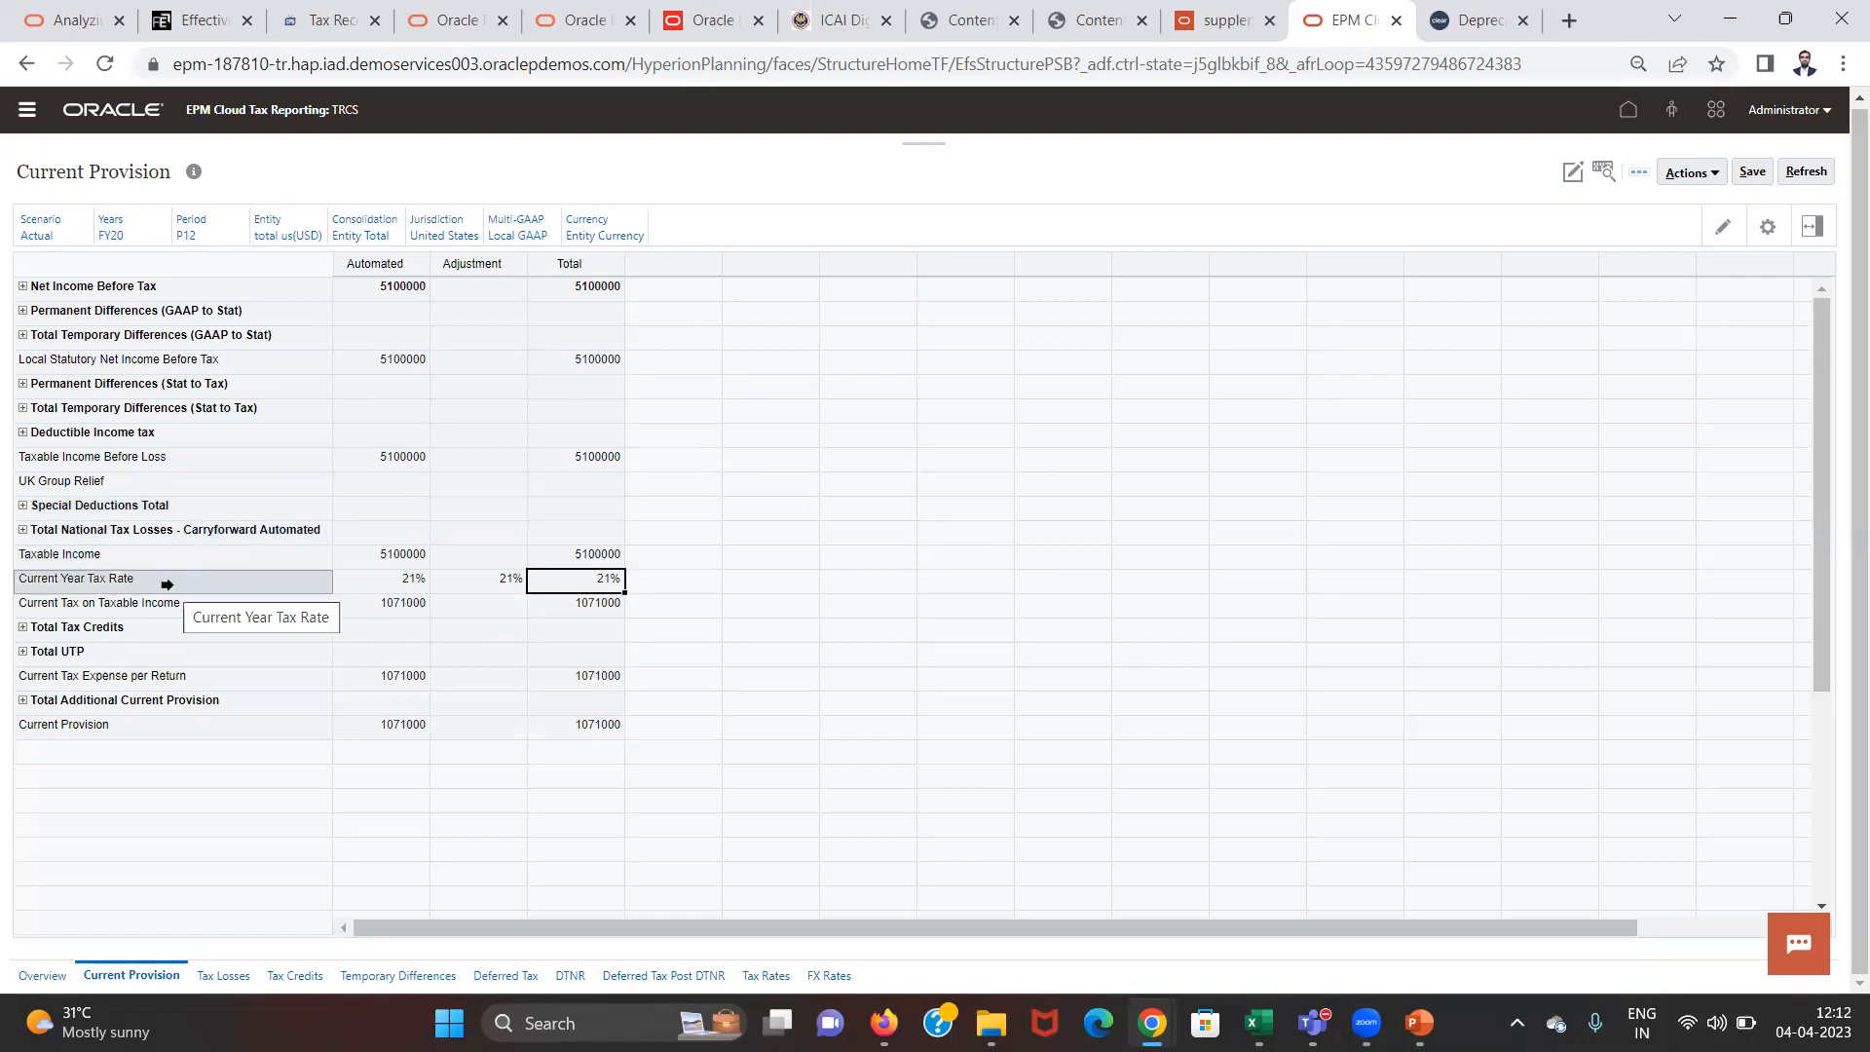
# Step: Expand Total Temporary Differences (Stat to Tax), change the form's Consolidation member to Entity Input and reload the data
pyautogui.click(23, 410)
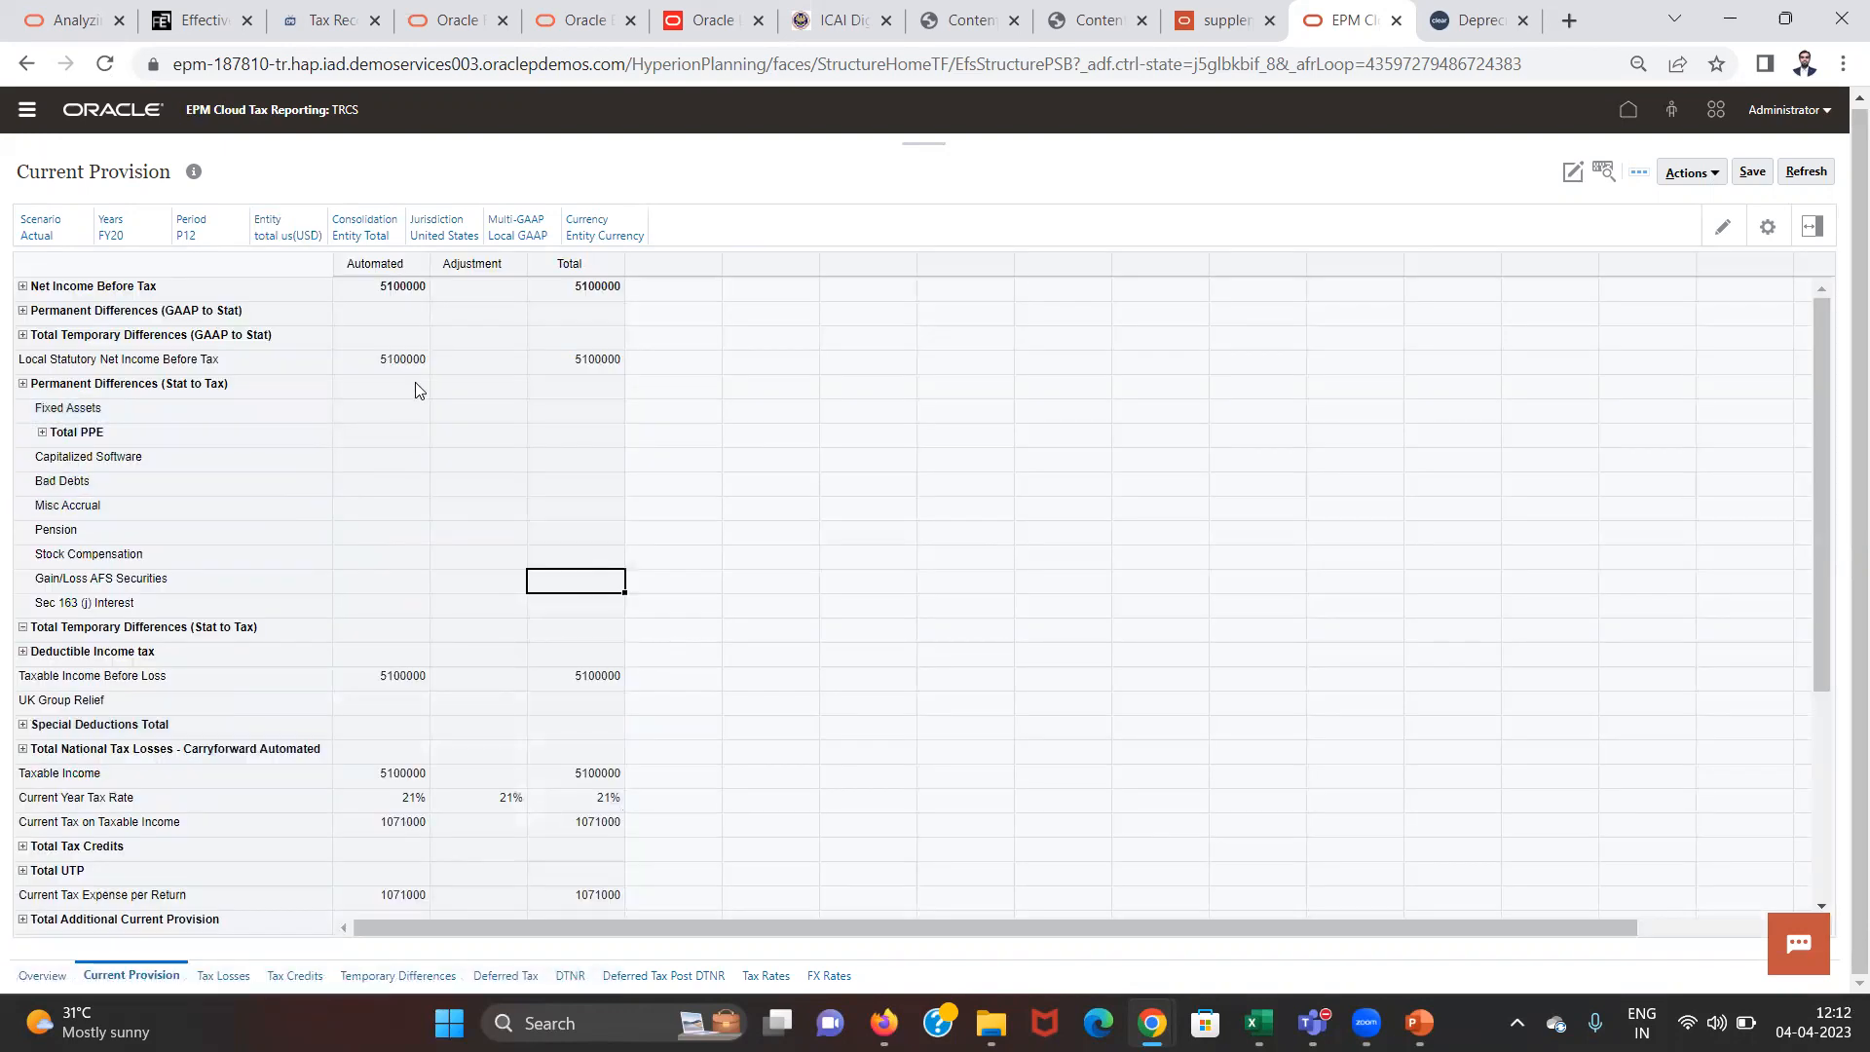
pyautogui.click(373, 237)
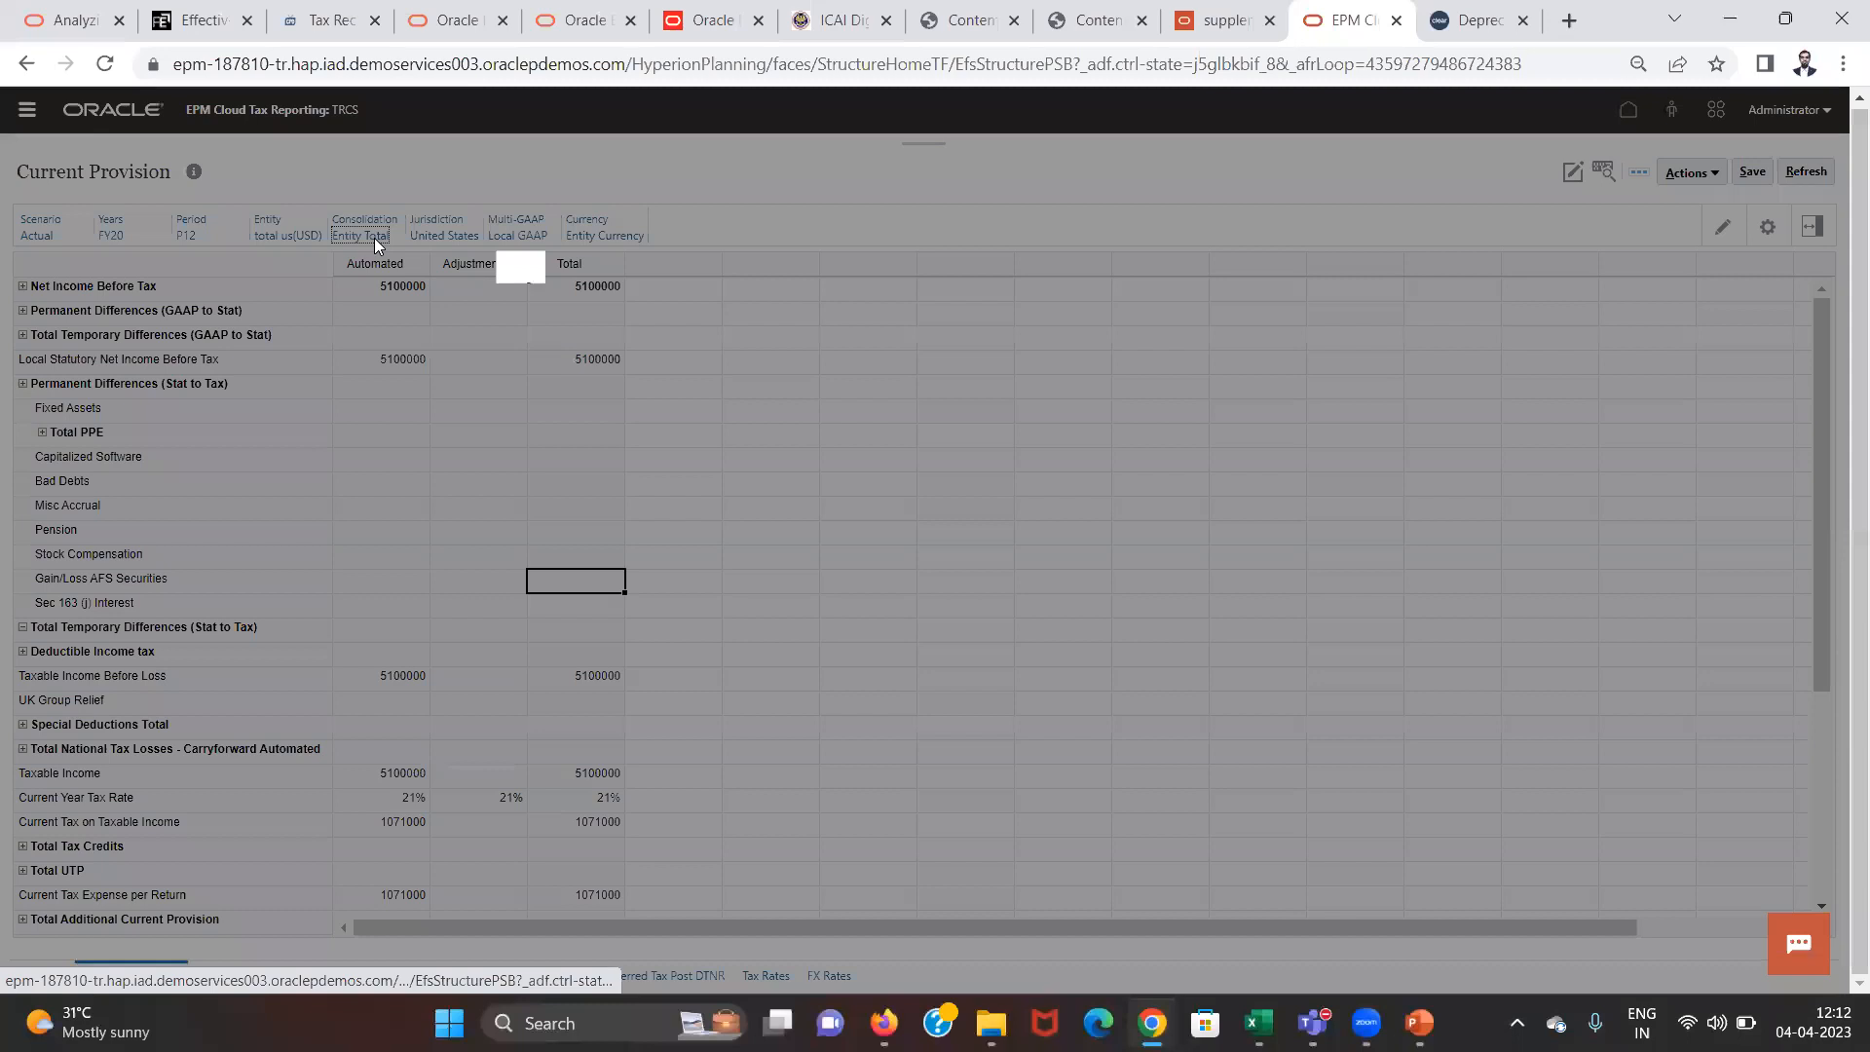
pyautogui.click(1107, 467)
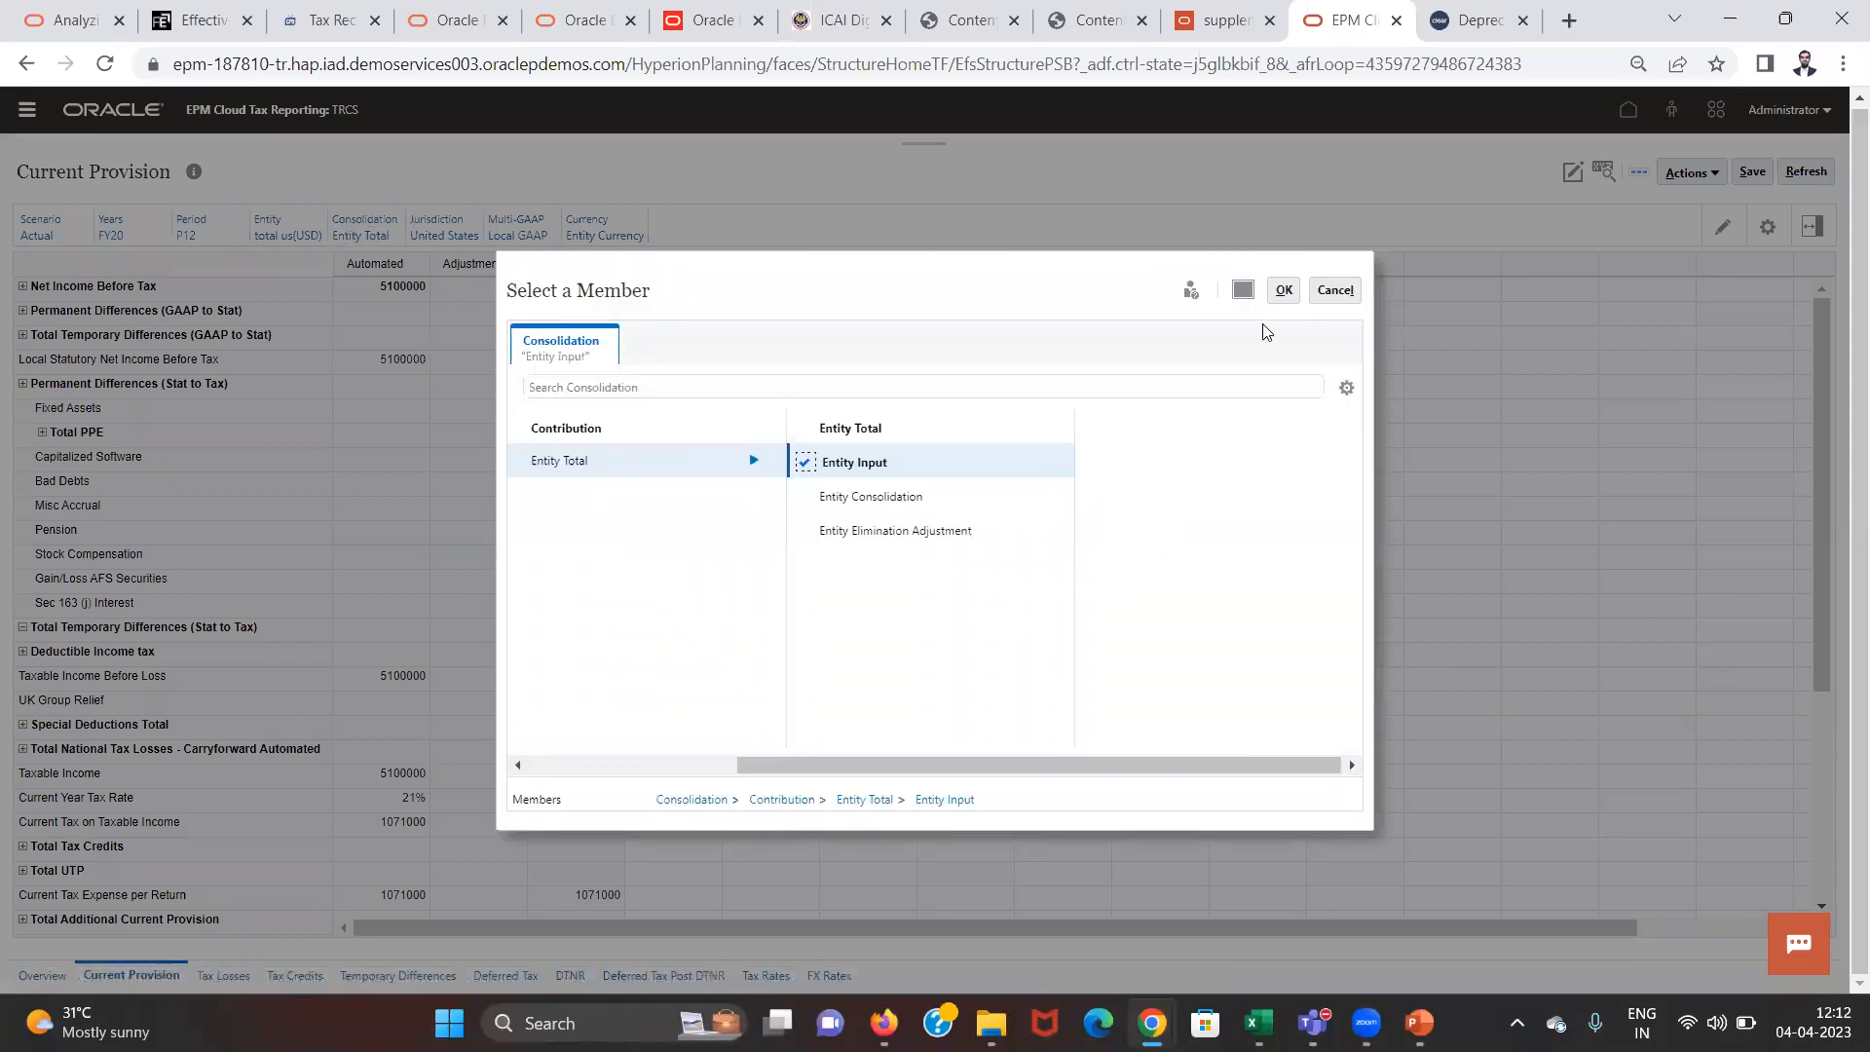
pyautogui.click(1282, 290)
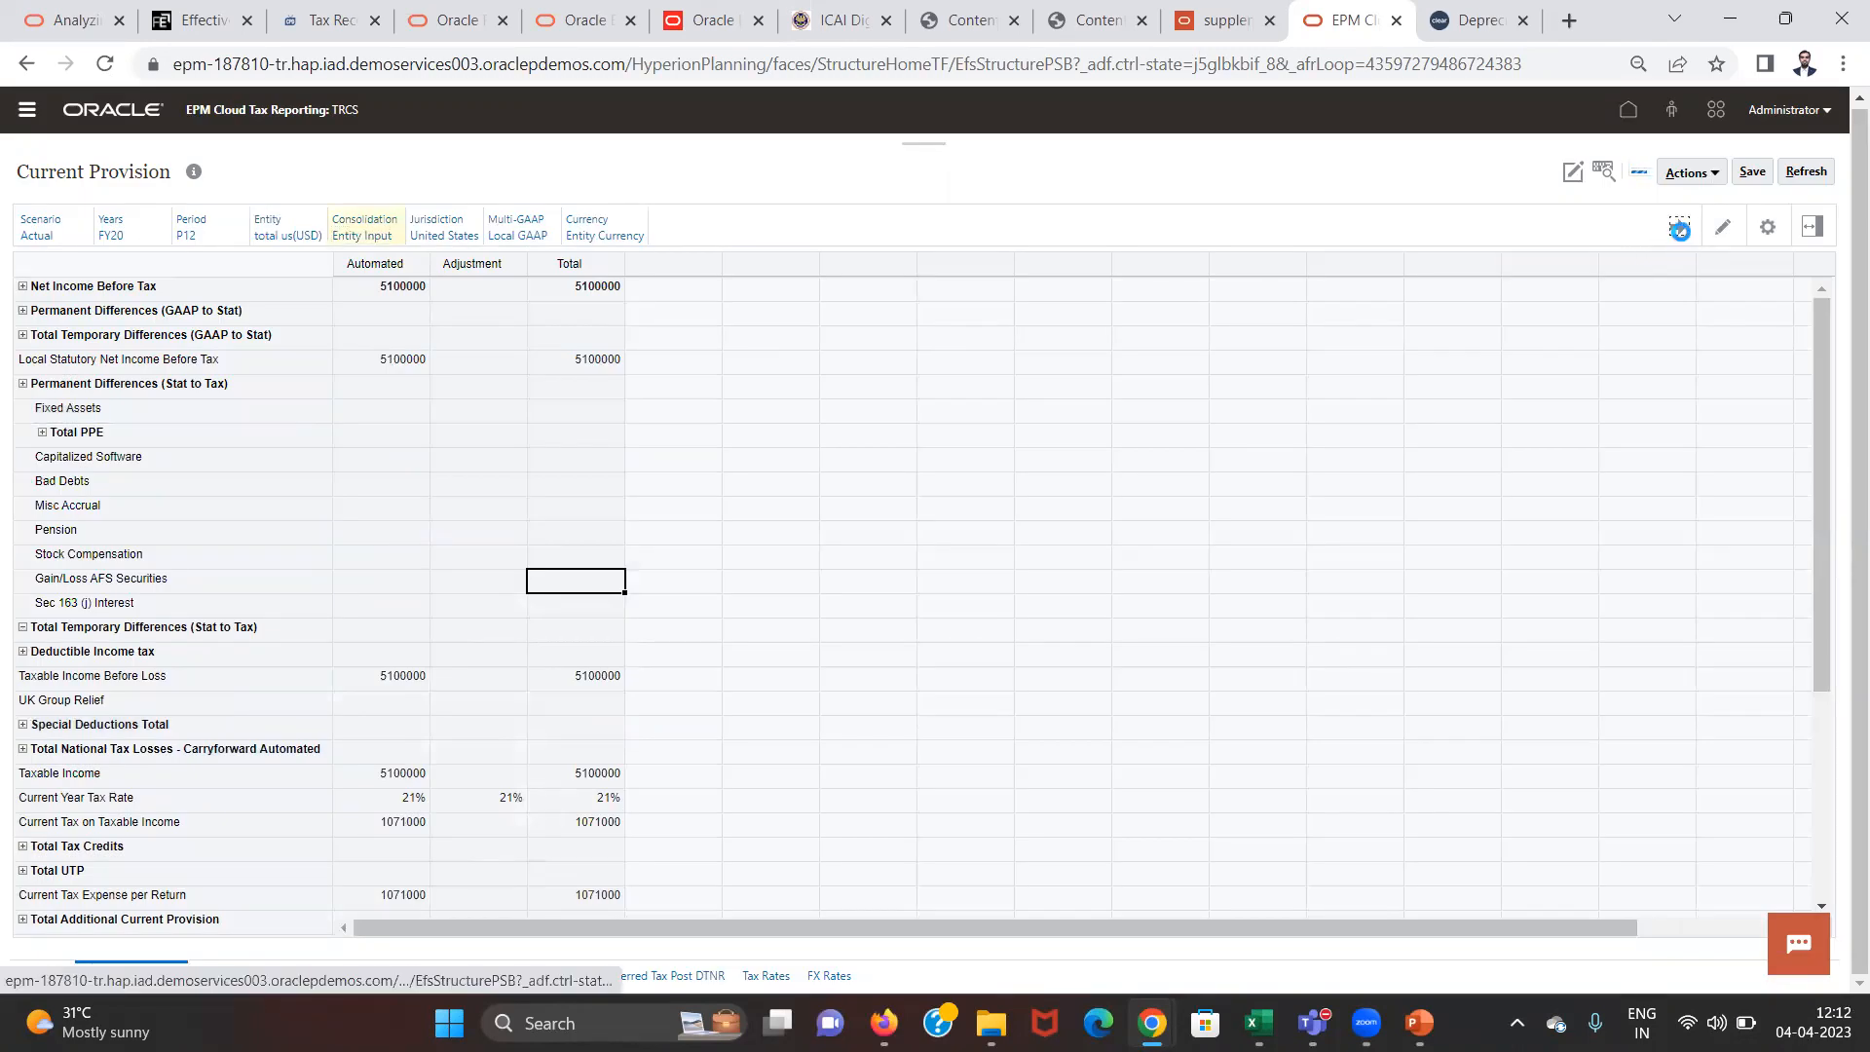
pyautogui.click(1679, 230)
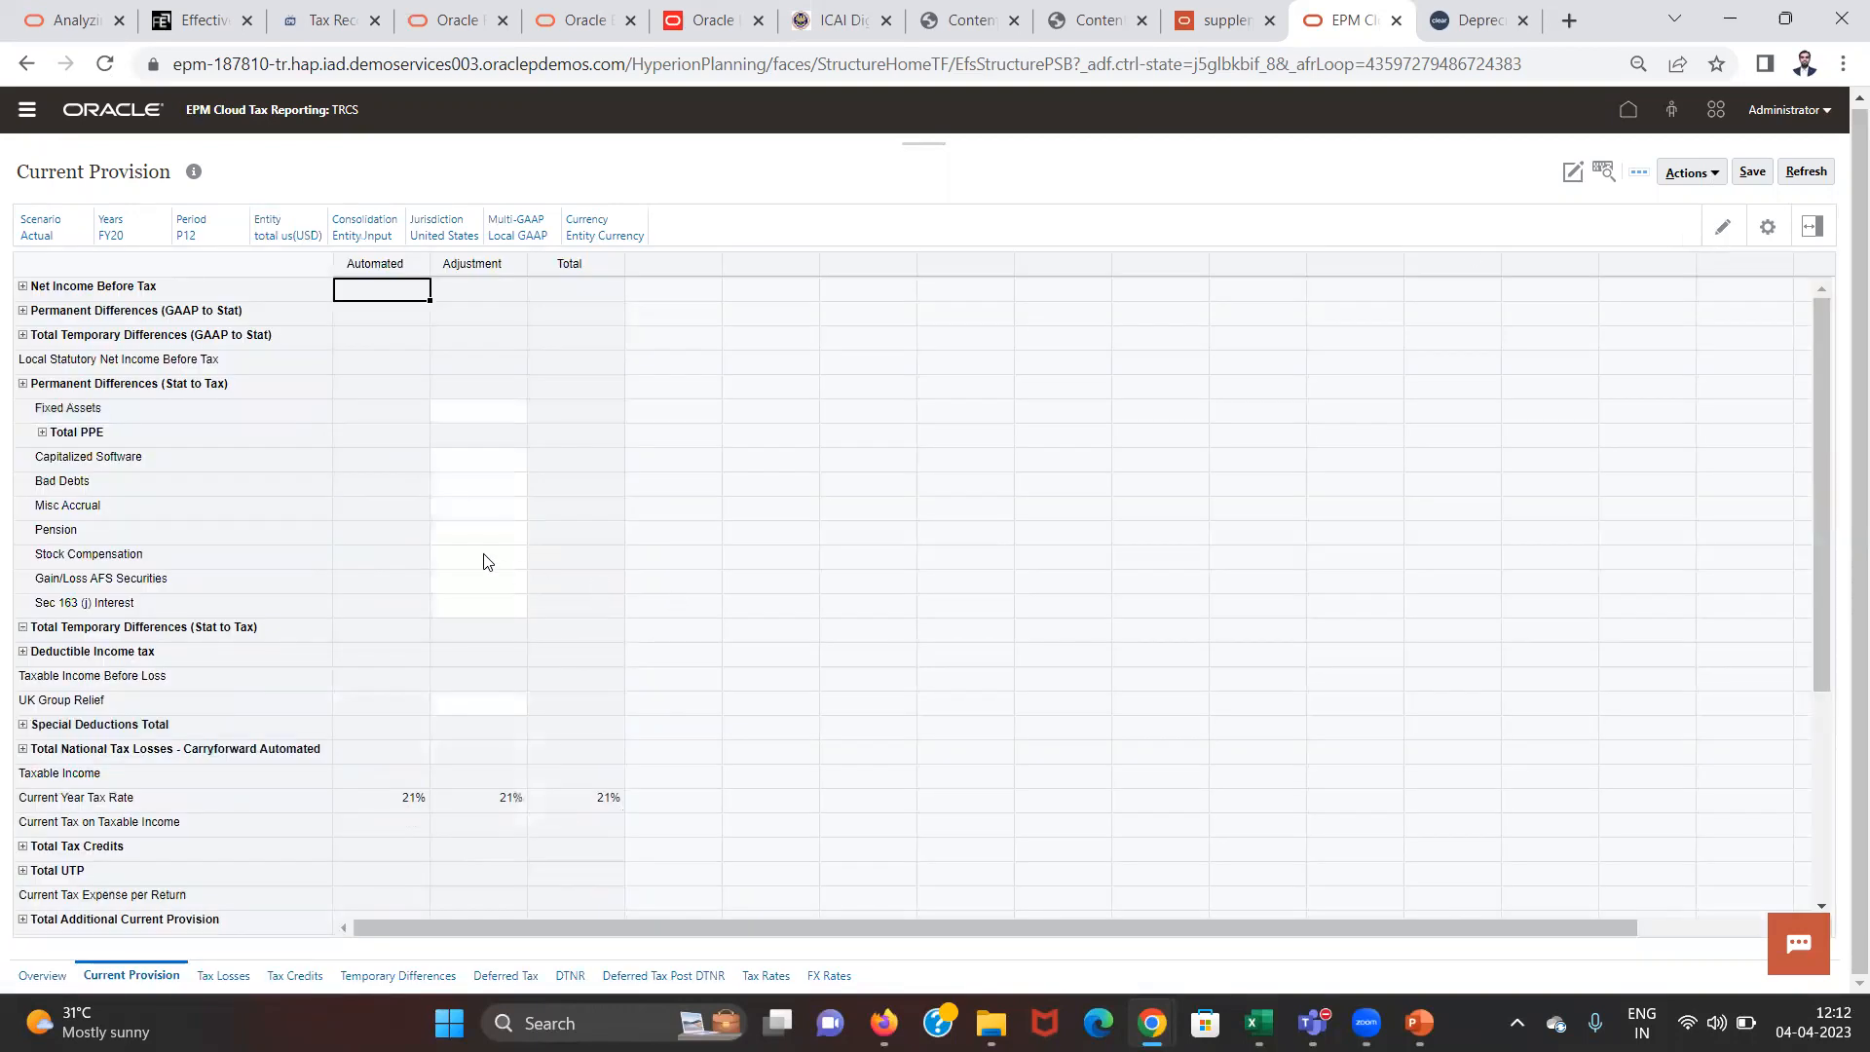
# Step: Examine the Adjustment column at Entity Input down to the Current Year Tax Rate row for editable cells
pyautogui.click(485, 557)
pyautogui.press('Down')
pyautogui.press('Down')
pyautogui.press('Down')
pyautogui.press('Down')
pyautogui.press('Down')
pyautogui.press('Down')
pyautogui.press('Down')
pyautogui.press('Down')
pyautogui.press('Down')
pyautogui.press('Down')
pyautogui.press('Down')
pyautogui.press('Down')
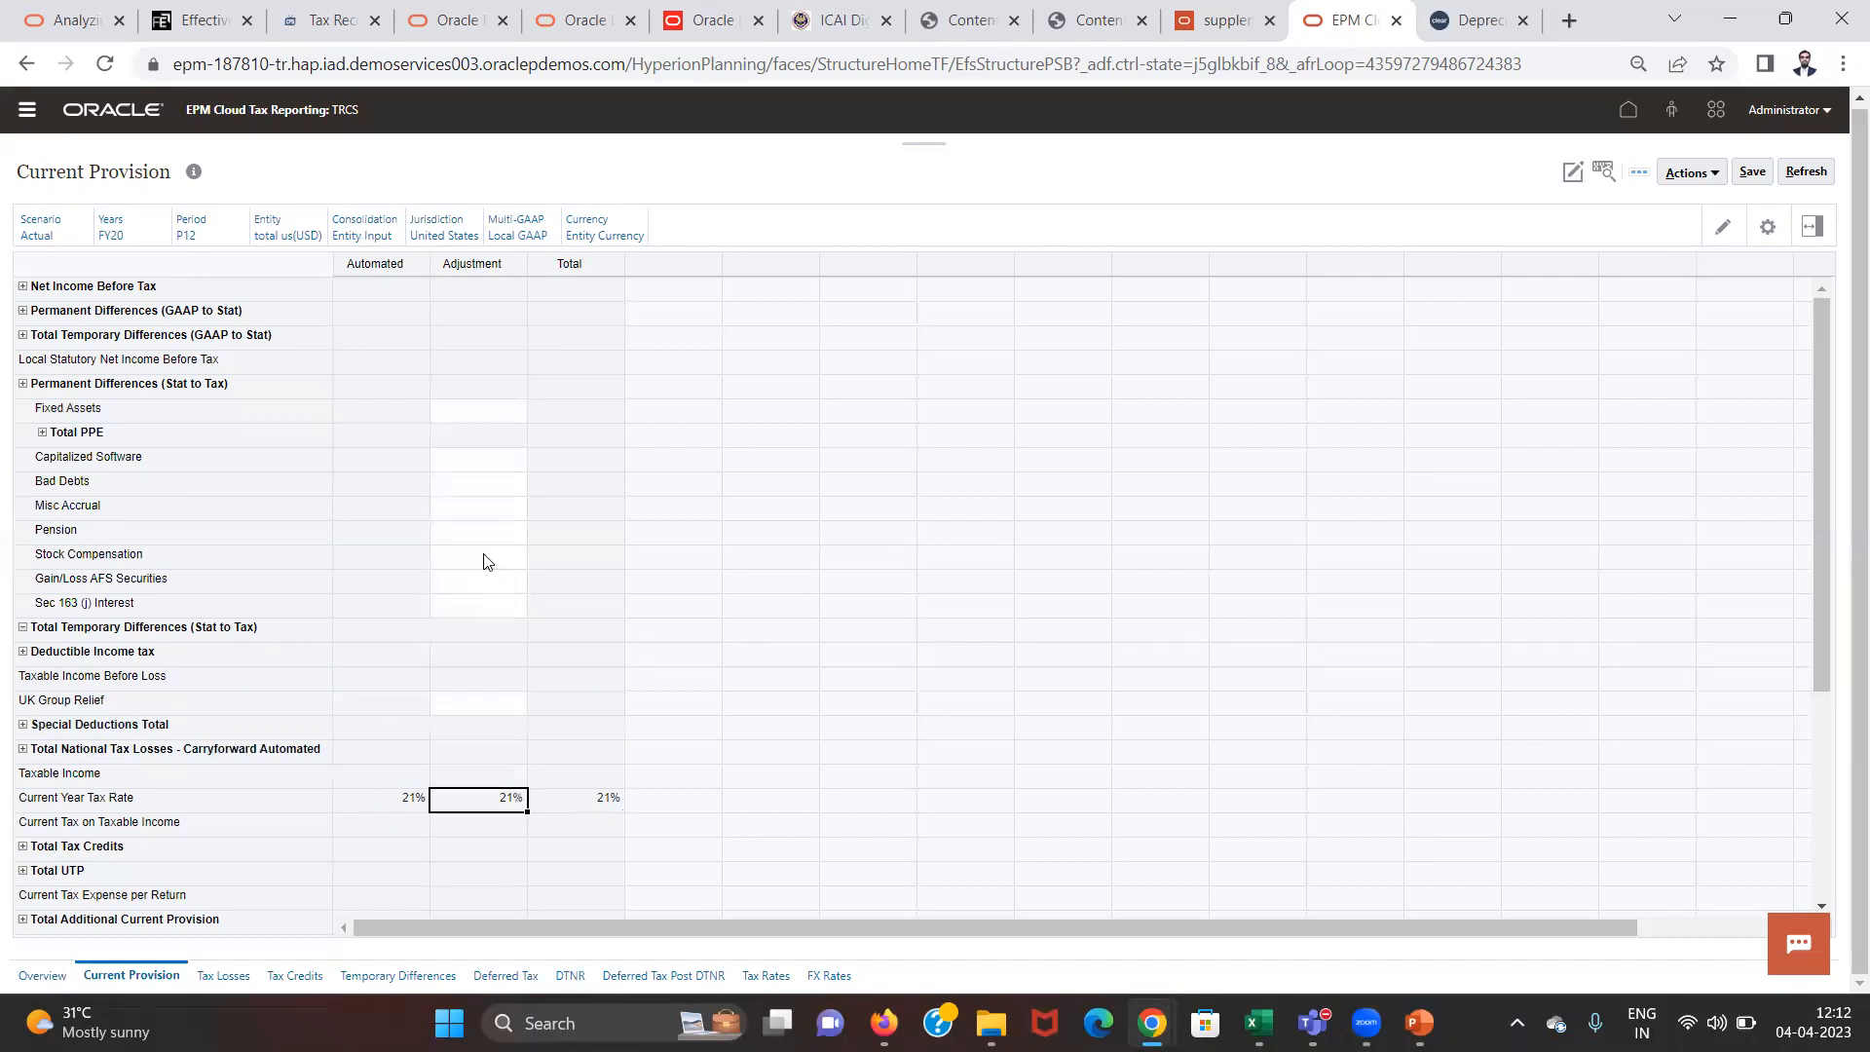
# Step: Examine the Automated column at Entity Input from Net Income Before Tax down to the tax credit rows
pyautogui.press('Left')
pyautogui.press('Up')
pyautogui.press('Up')
pyautogui.press('Up')
pyautogui.press('Up')
pyautogui.press('Up')
pyautogui.press('Up')
pyautogui.press('Up')
pyautogui.press('Up')
pyautogui.press('Up')
pyautogui.press('Up')
pyautogui.press('Up')
pyautogui.press('Up')
pyautogui.press('Up')
pyautogui.press('Up')
pyautogui.press('Up')
pyautogui.press('Up')
pyautogui.press('Up')
pyautogui.press('Up')
pyautogui.press('Up')
pyautogui.press('Up')
pyautogui.press('Up')
pyautogui.press('Up')
pyautogui.press('Up')
pyautogui.press('Down')
pyautogui.press('Down')
pyautogui.press('Down')
pyautogui.press('Down')
pyautogui.press('Down')
pyautogui.press('Down')
pyautogui.press('Down')
pyautogui.press('Down')
pyautogui.press('Down')
pyautogui.press('Down')
pyautogui.press('Down')
pyautogui.press('Down')
pyautogui.press('Down')
pyautogui.press('Down')
pyautogui.press('Down')
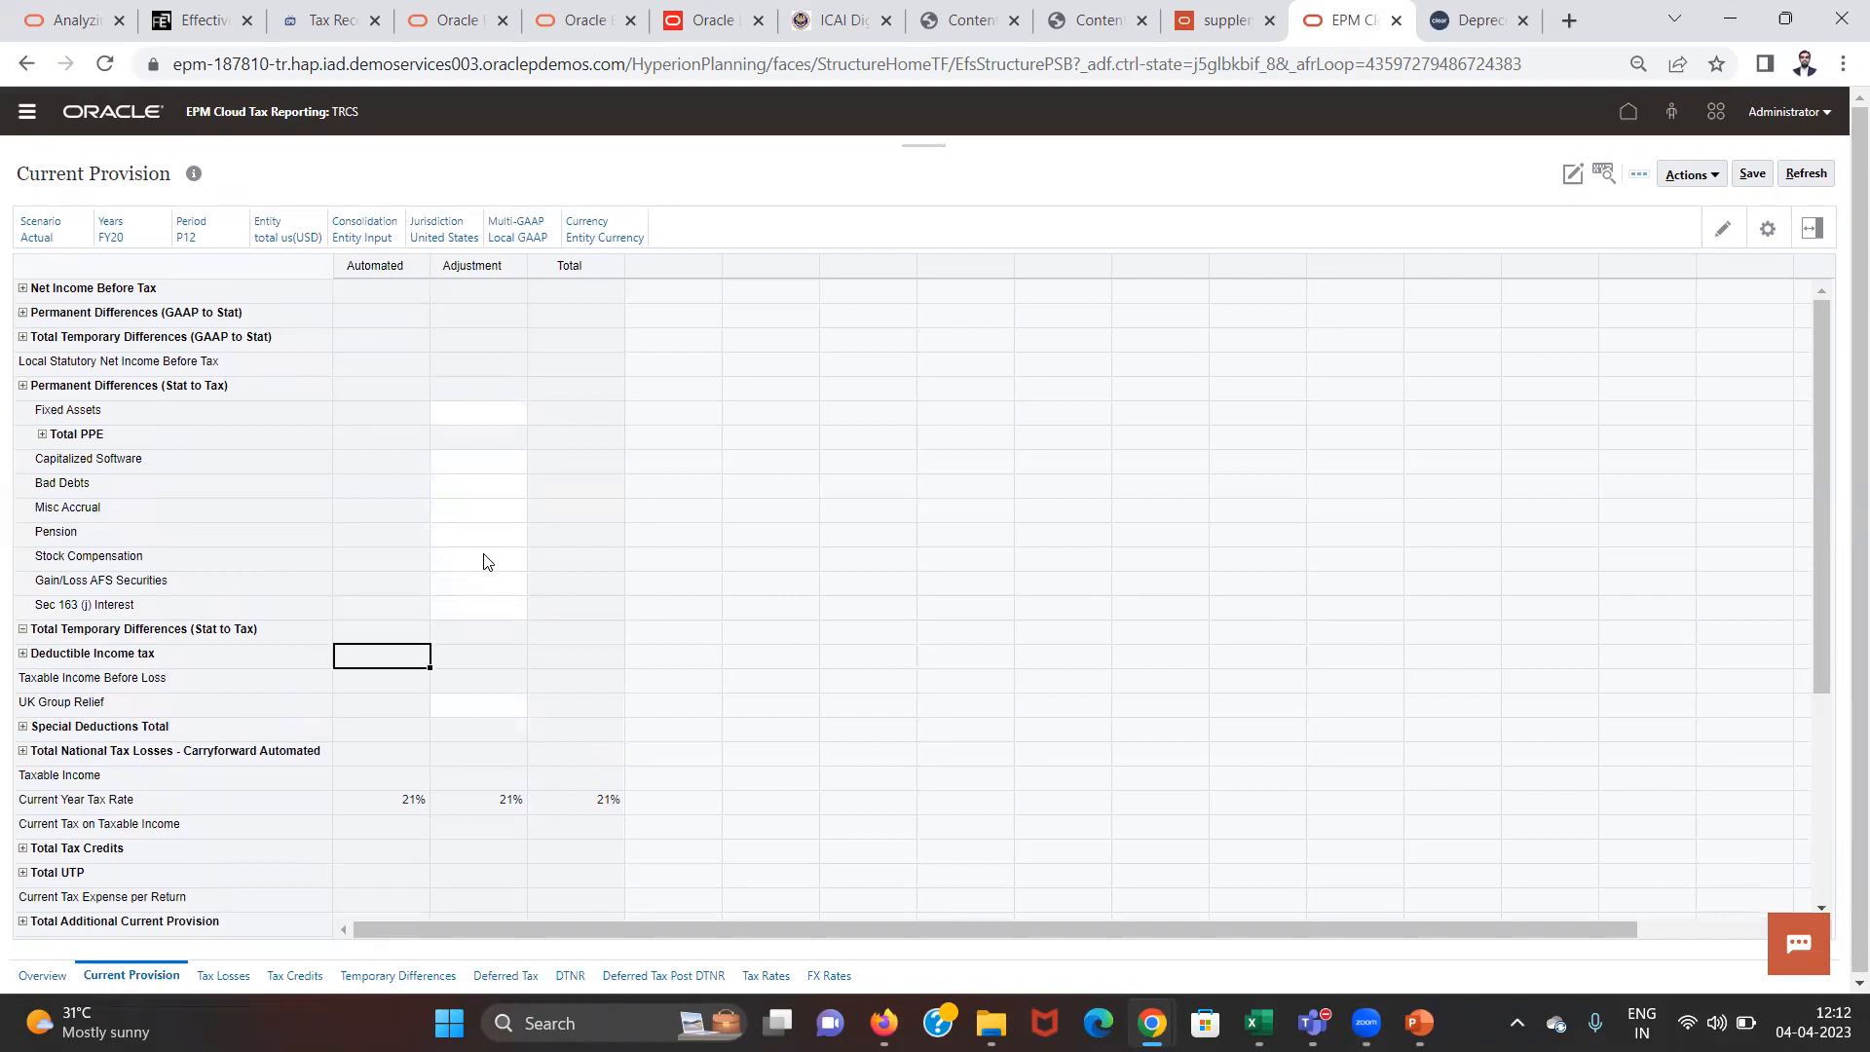
pyautogui.press('Down')
pyautogui.press('Down')
pyautogui.press('Down')
pyautogui.press('Down')
pyautogui.press('Down')
pyautogui.press('Down')
pyautogui.press('Down')
pyautogui.press('Down')
pyautogui.press('Down')
# Step: Expand Special Deductions Total and enter -200000 as the Adjustment for Special Deductions
pyautogui.click(22, 727)
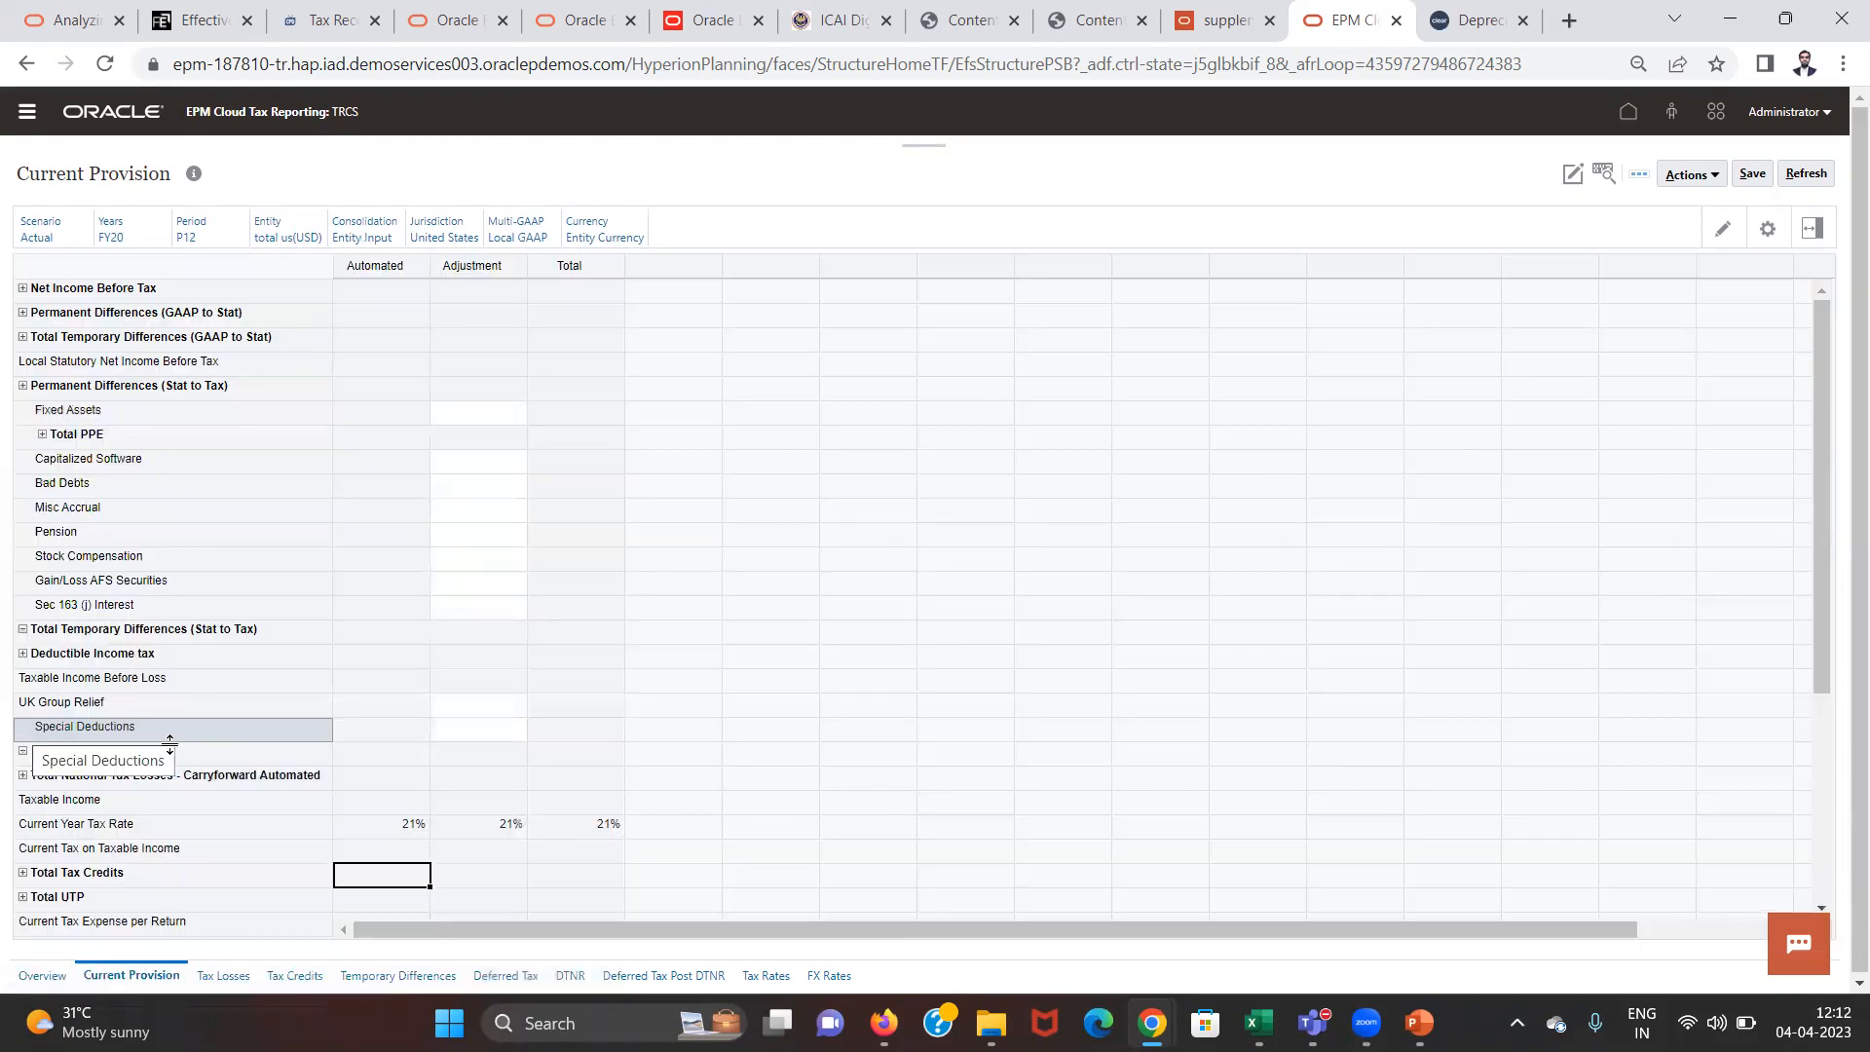
pyautogui.click(461, 728)
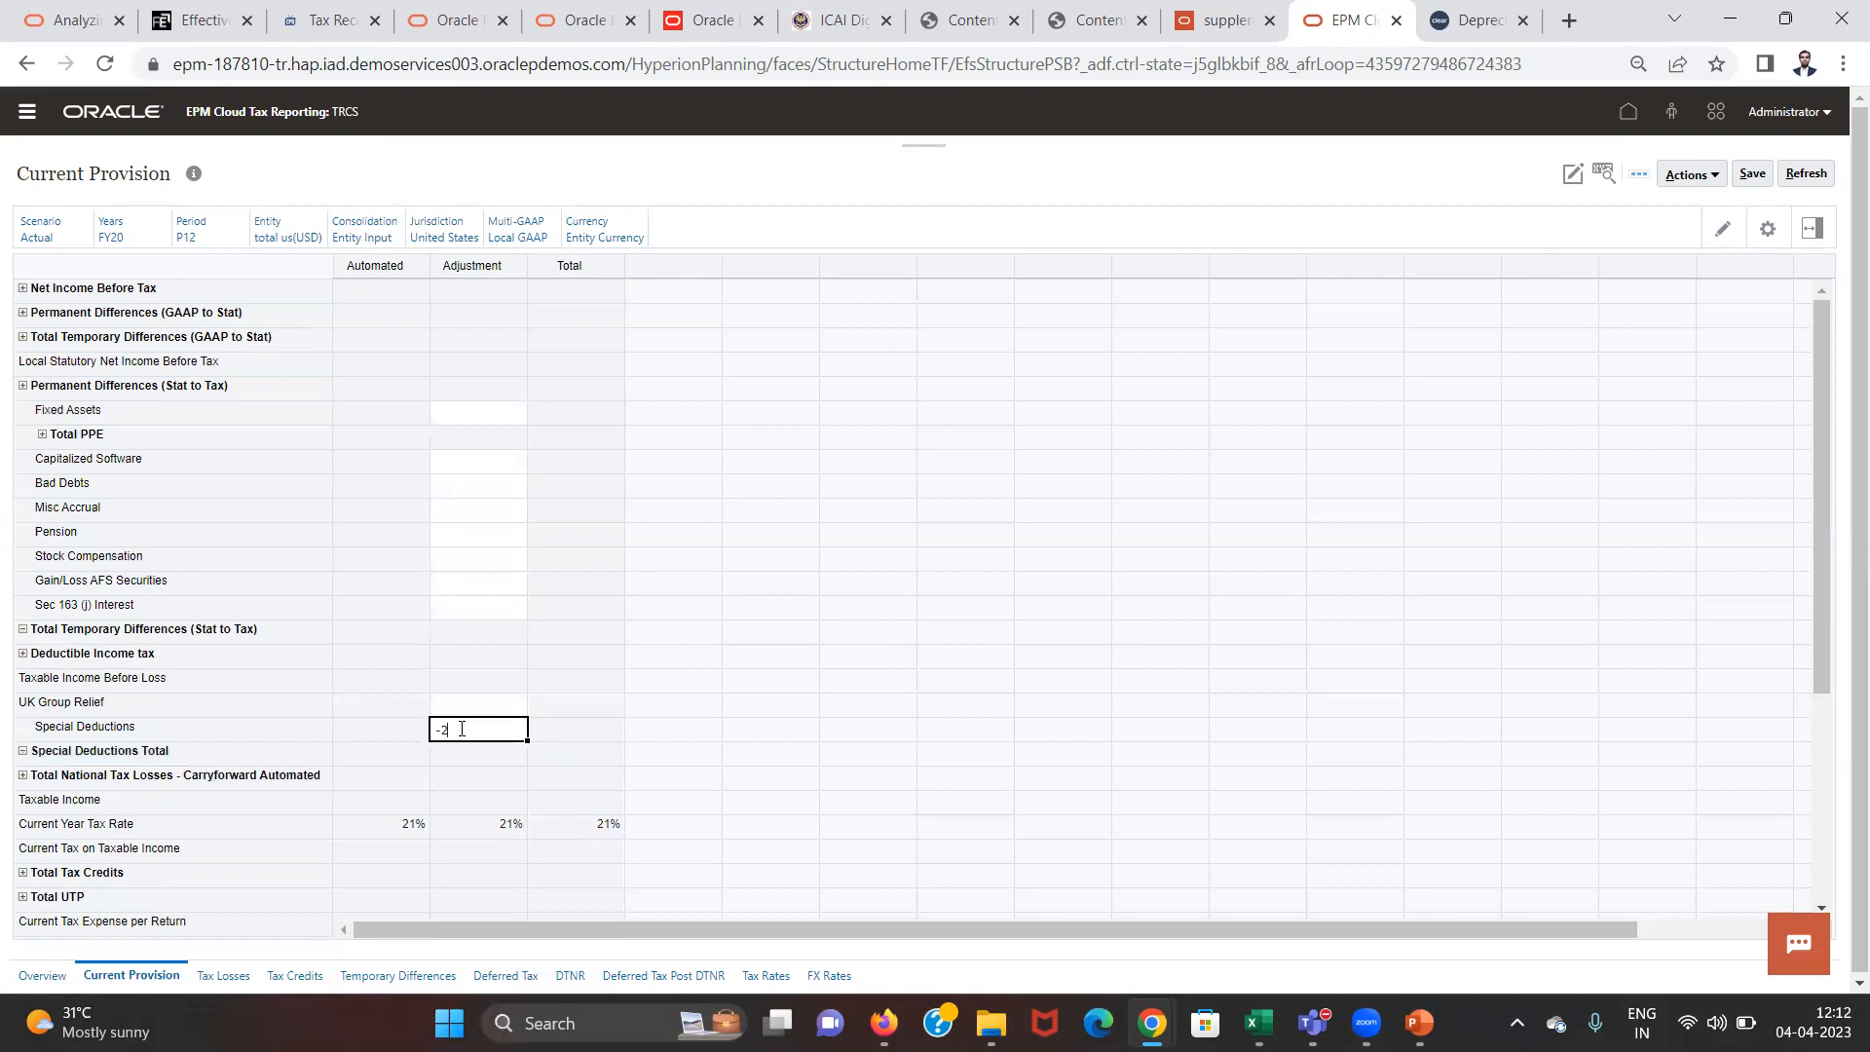
pyautogui.press('Return')
# Step: Expand the current-year tax credits, enter -300000 as the Adjustment for Foreign Tax Credit General - CY, and save the form
pyautogui.press('Down')
pyautogui.press('Down')
pyautogui.press('Down')
pyautogui.press('Down')
pyautogui.press('Down')
pyautogui.click(22, 873)
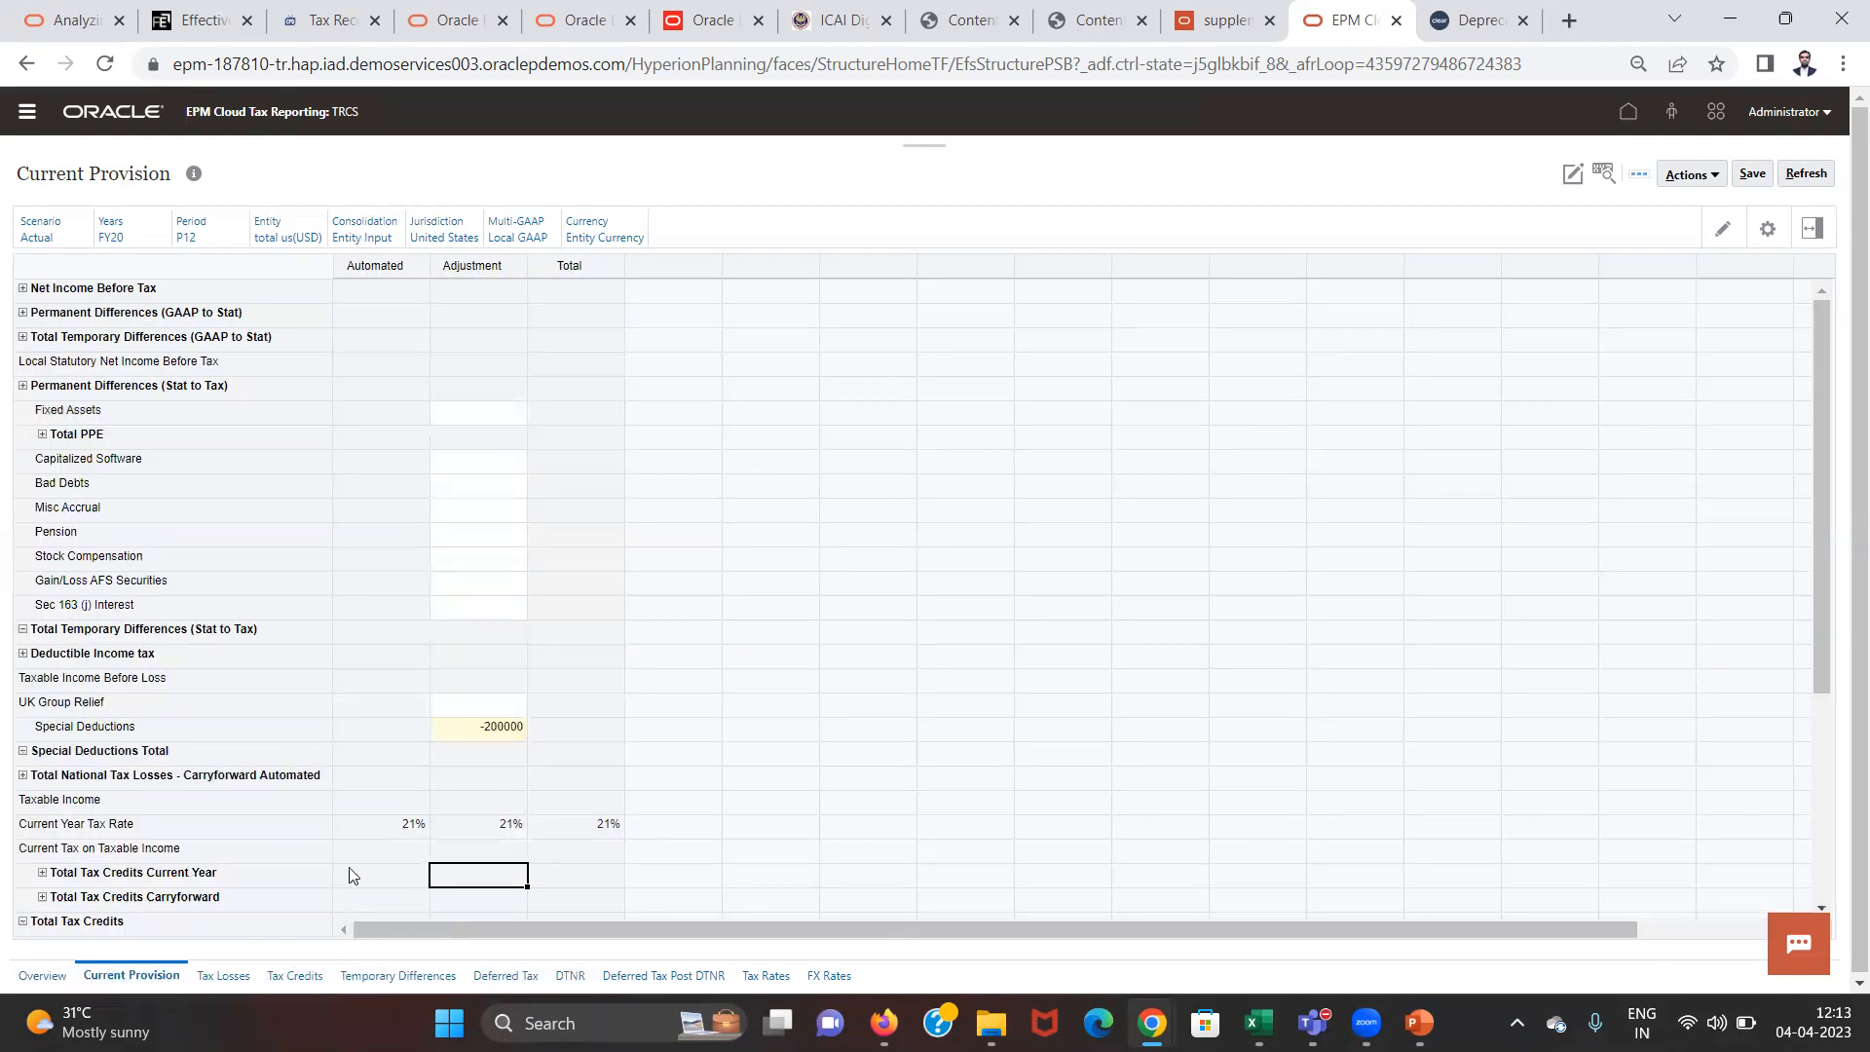
pyautogui.click(42, 874)
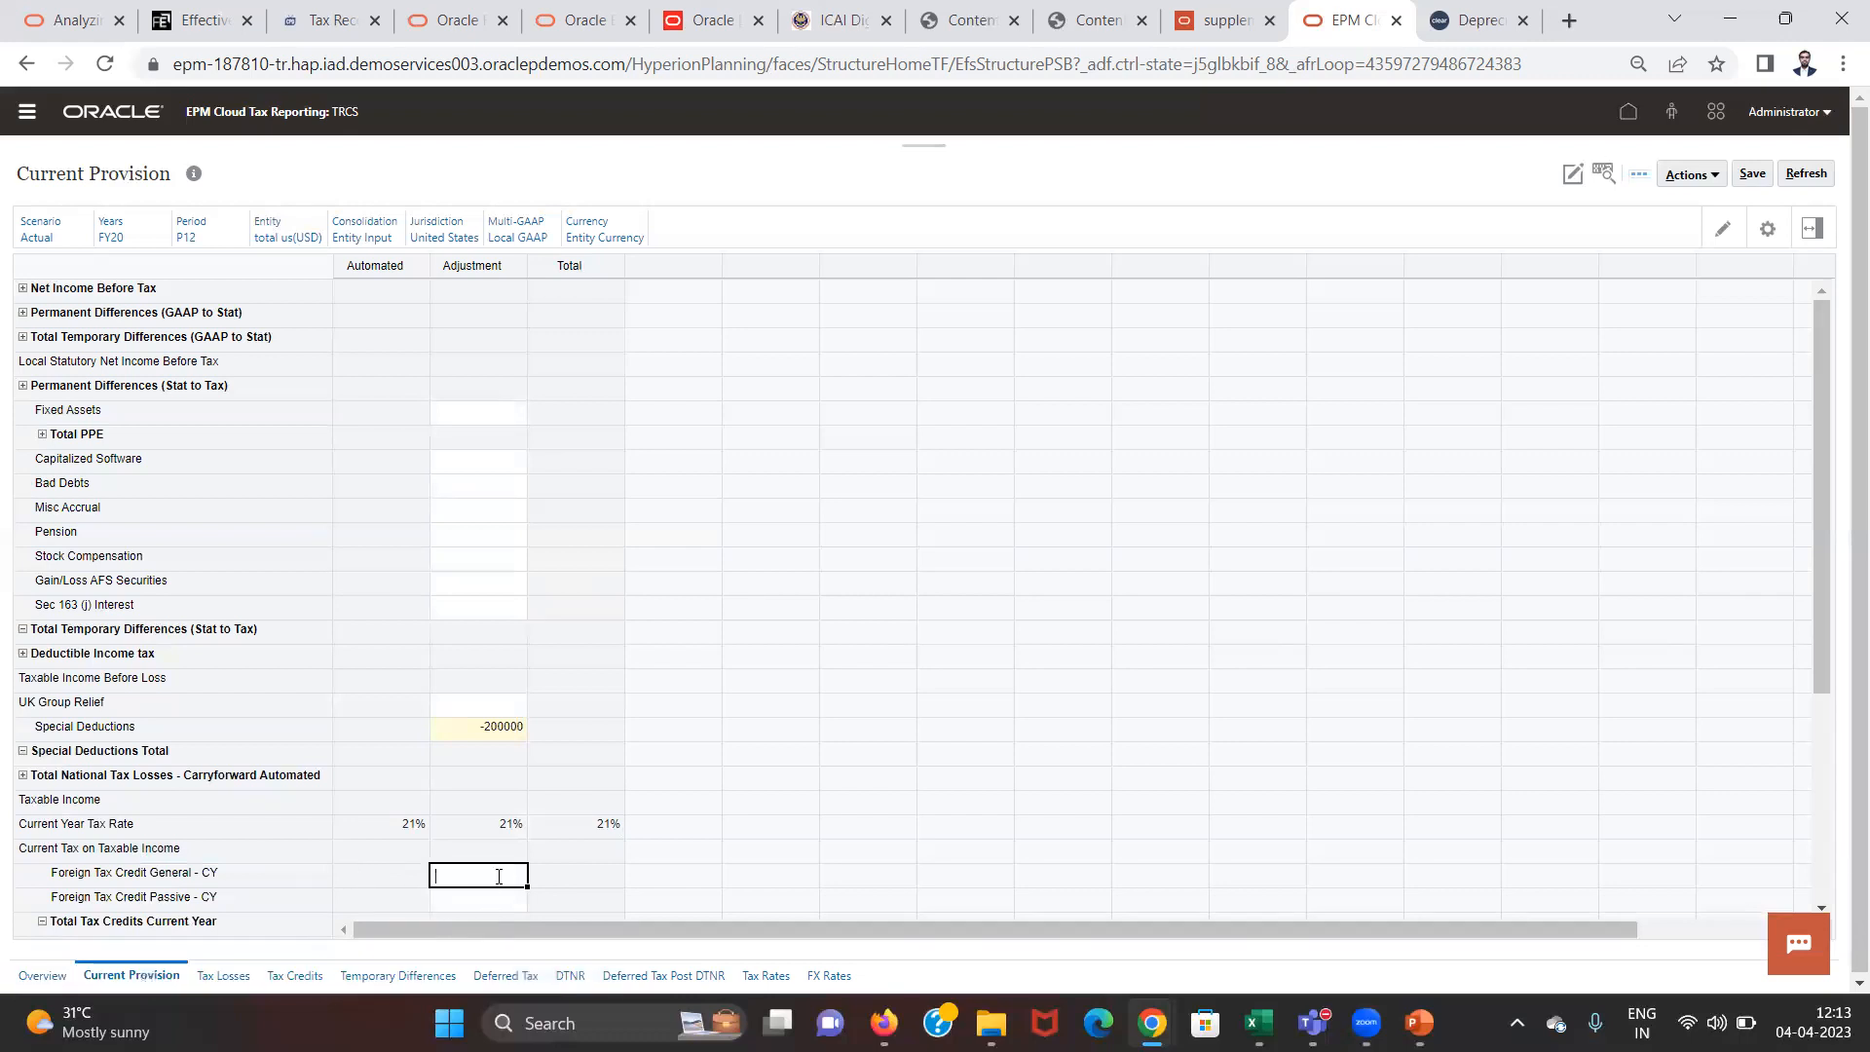
pyautogui.click(498, 876)
pyautogui.write('-300000')
pyautogui.press('Return')
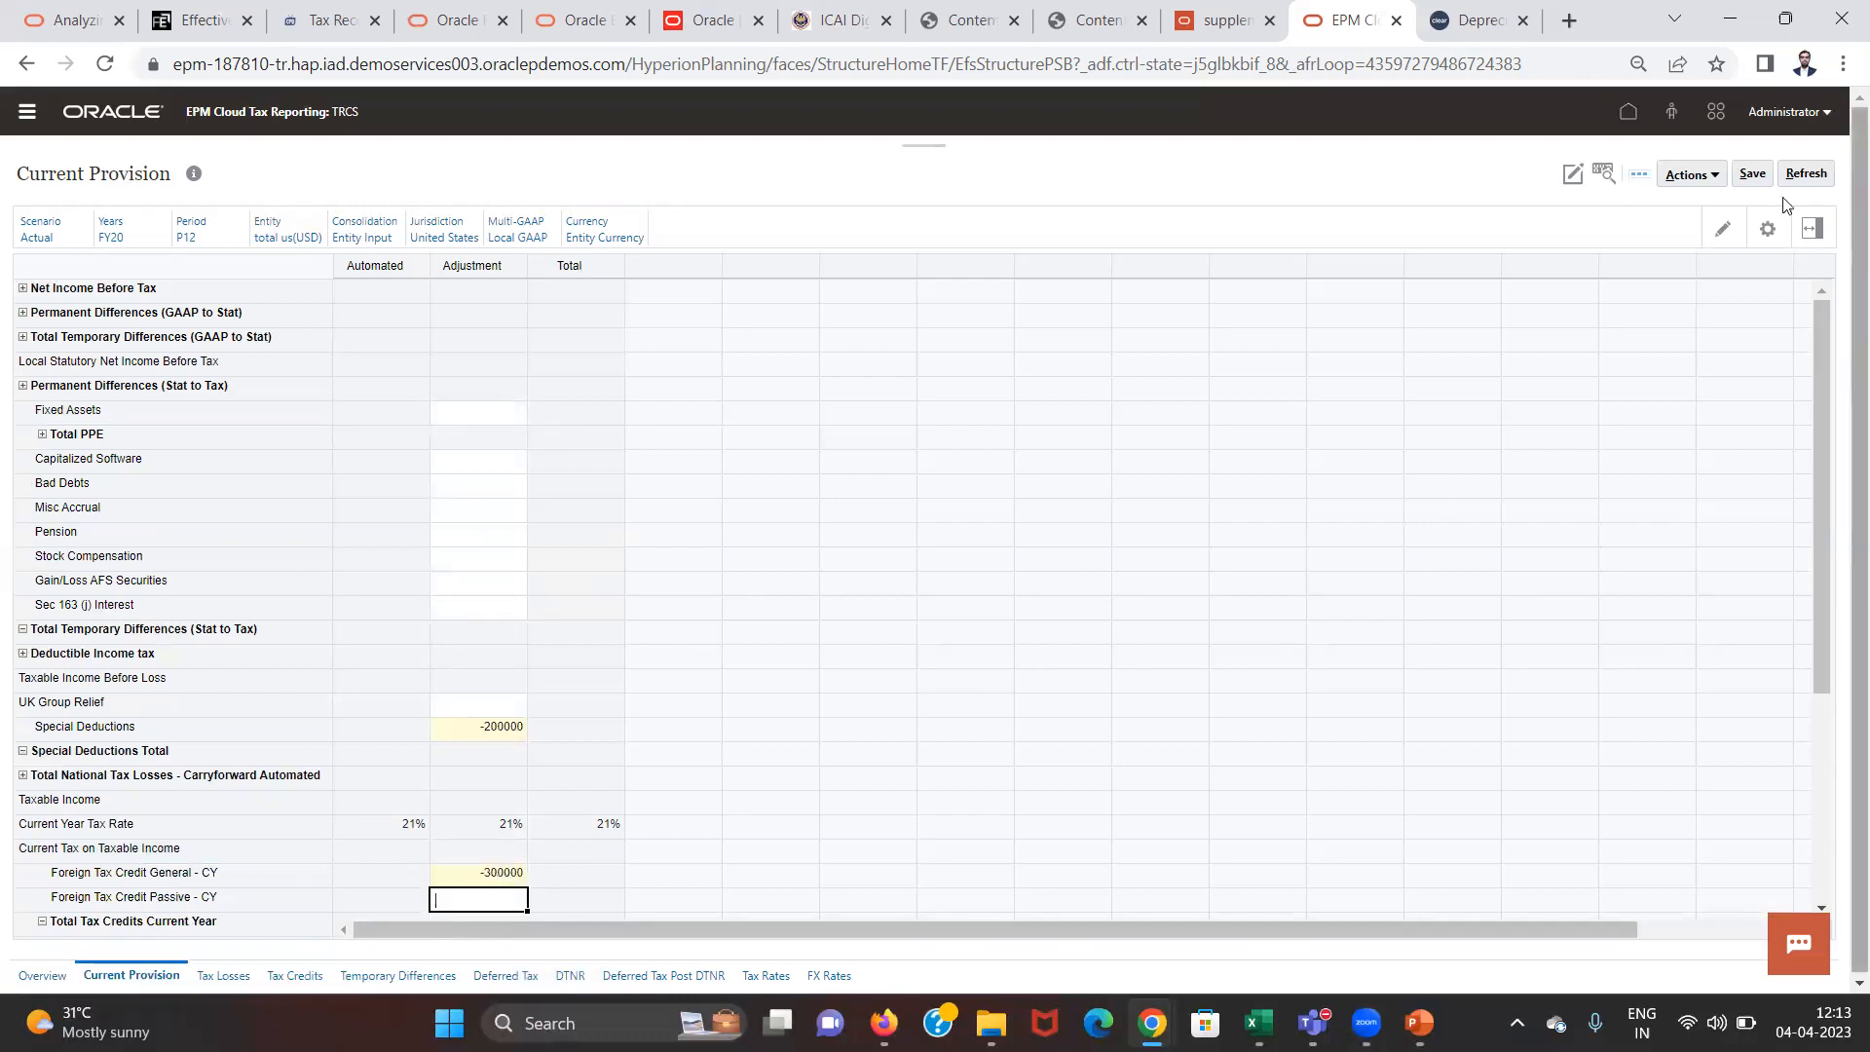
pyautogui.click(1752, 175)
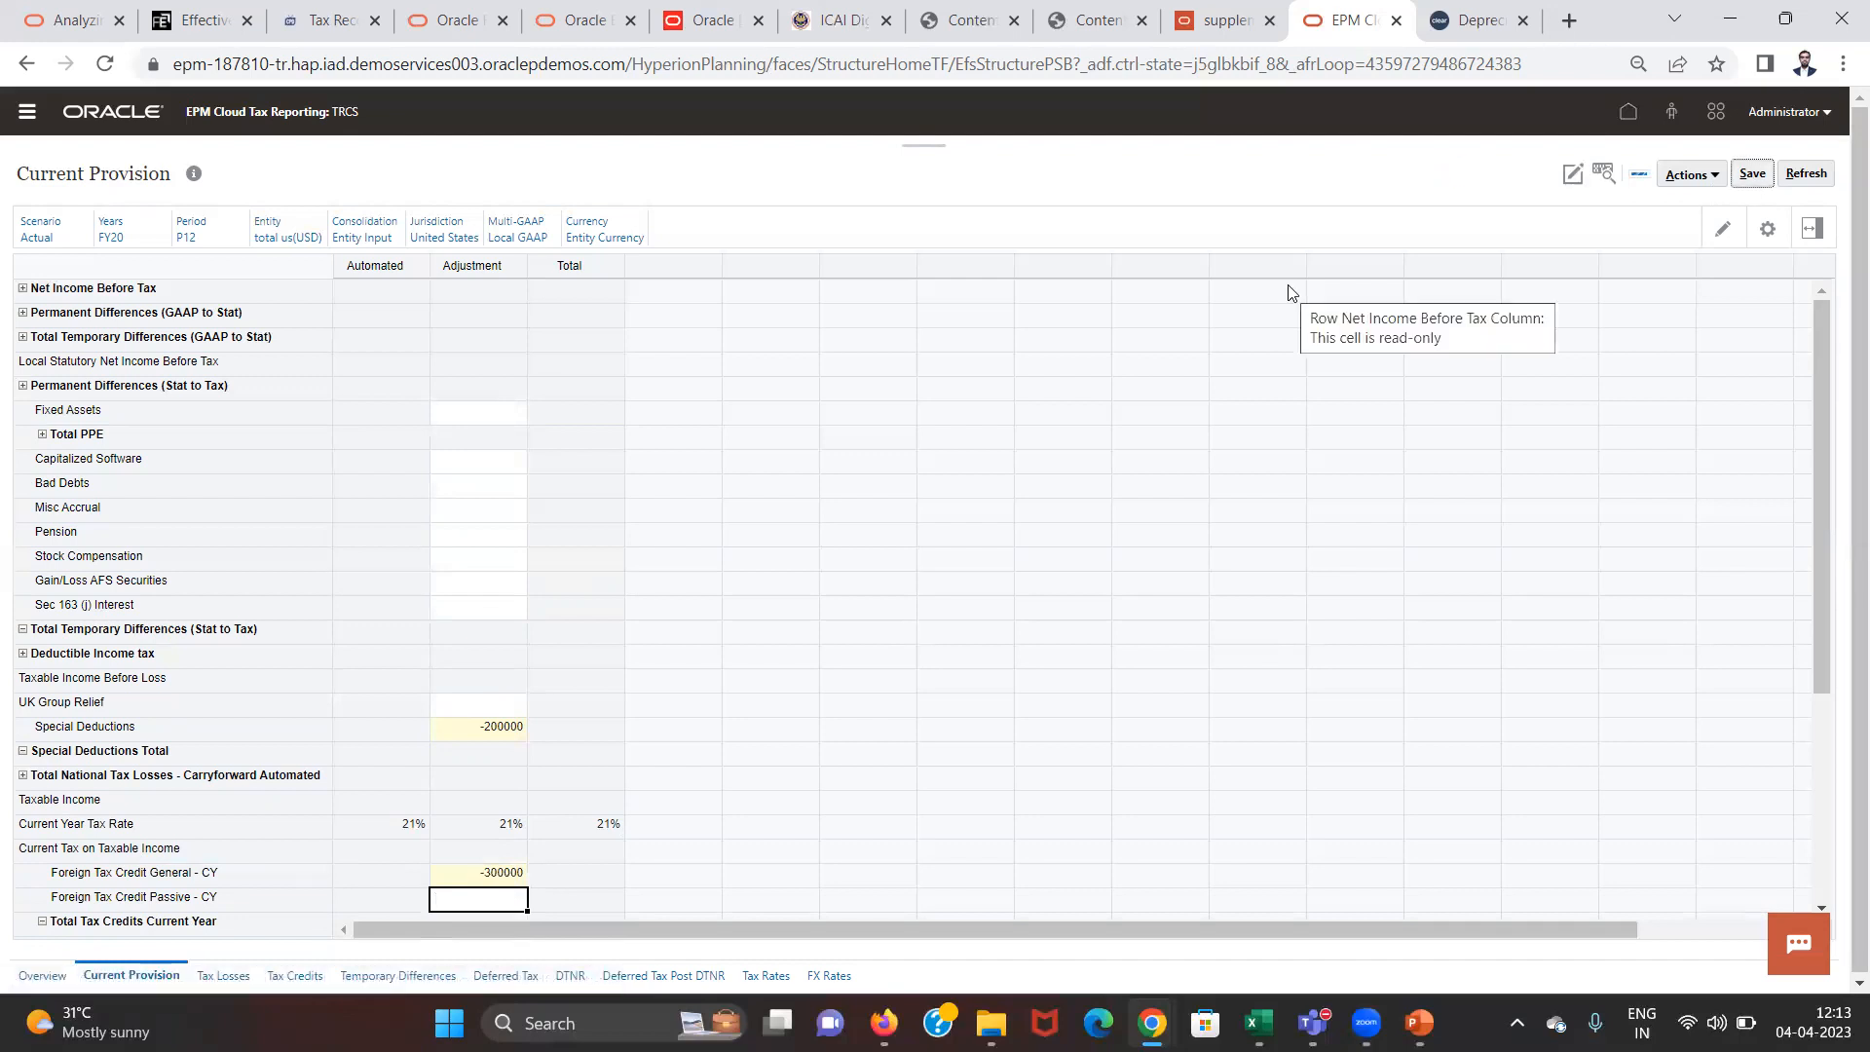
pyautogui.click(977, 357)
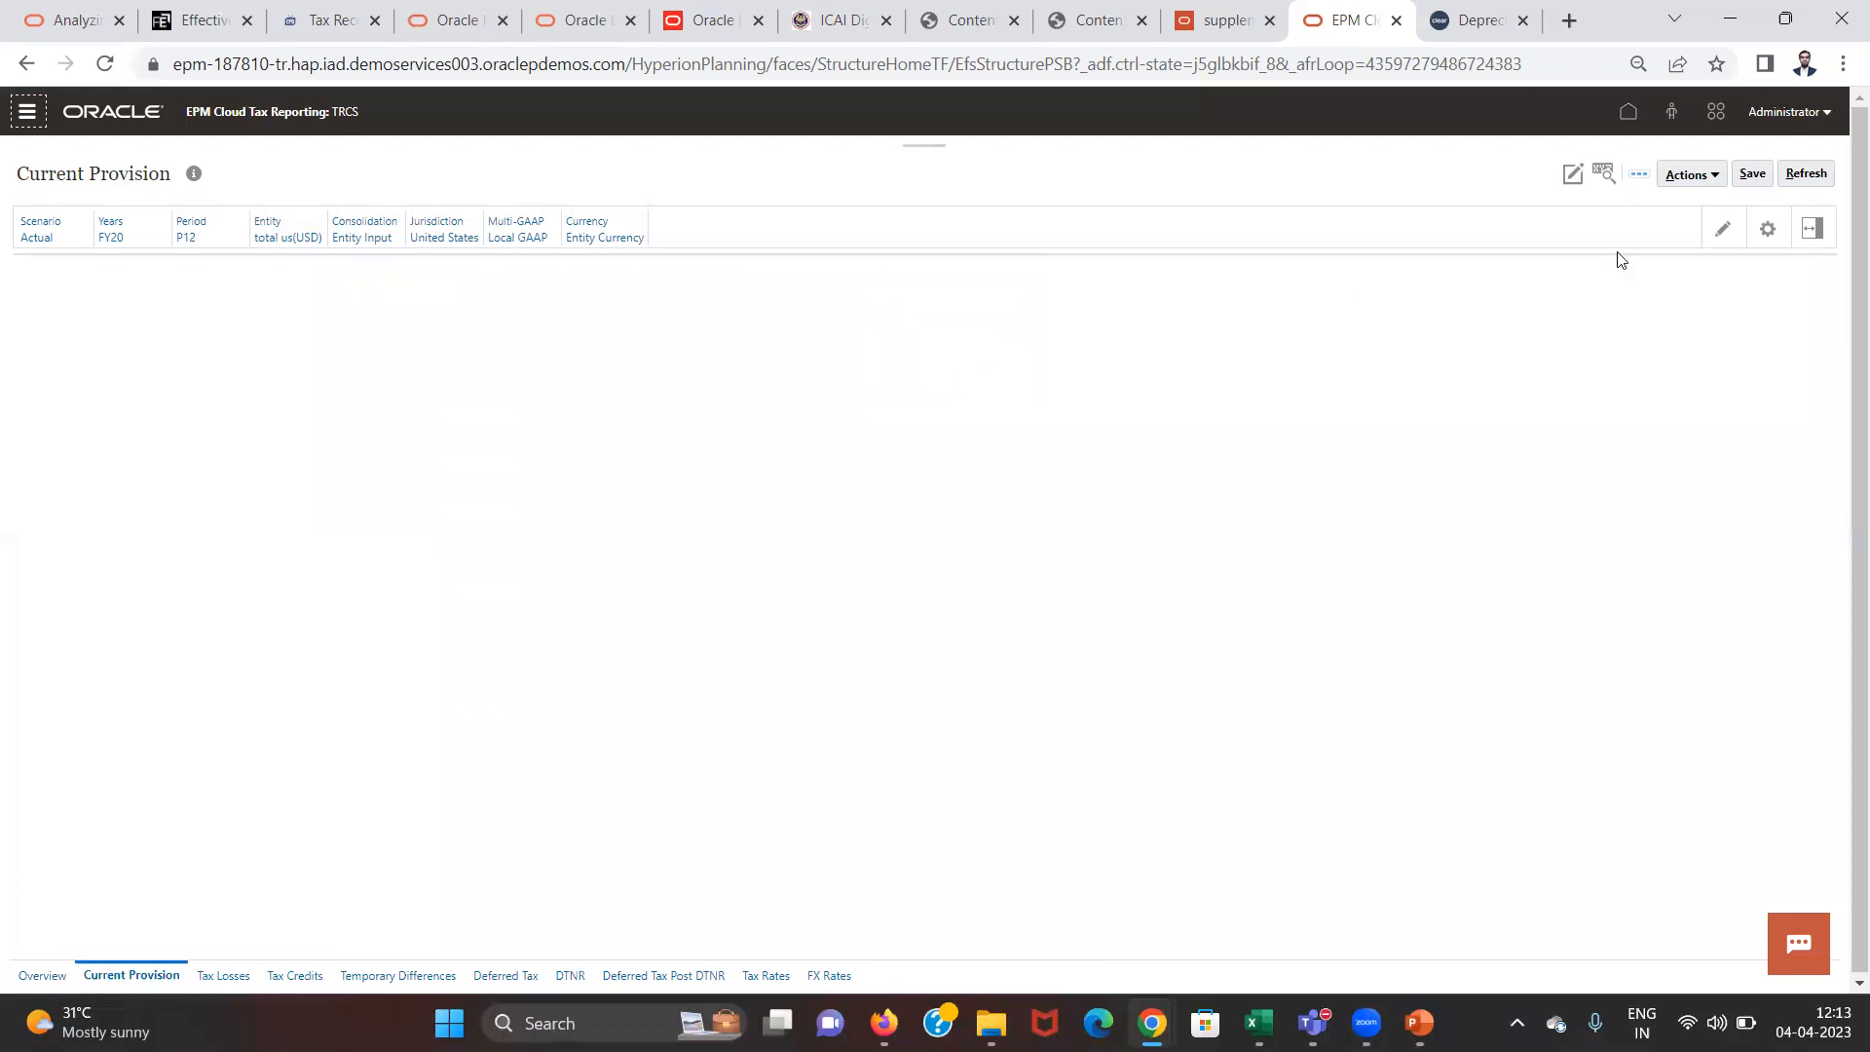
# Step: Run the Force Consolidate business rule for entity total us, scenario Actual, year FY20 and period P12
pyautogui.click(1678, 174)
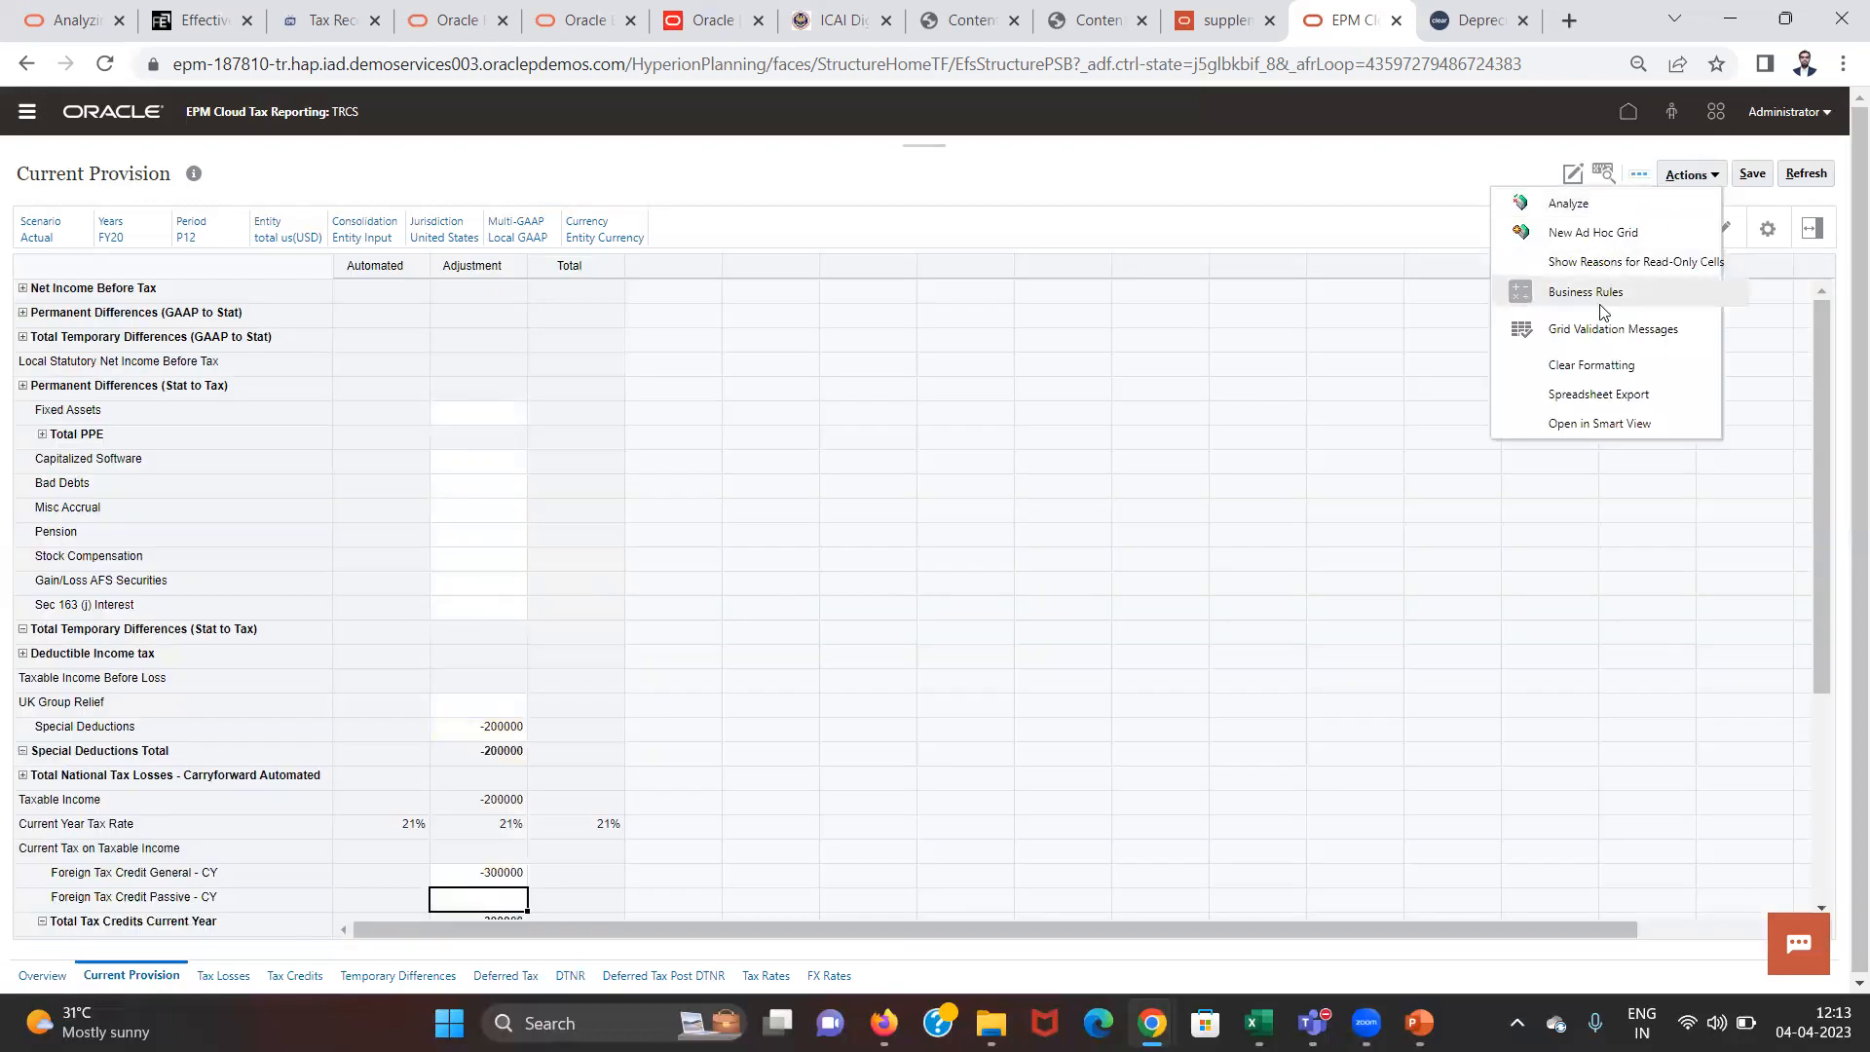
pyautogui.click(1600, 302)
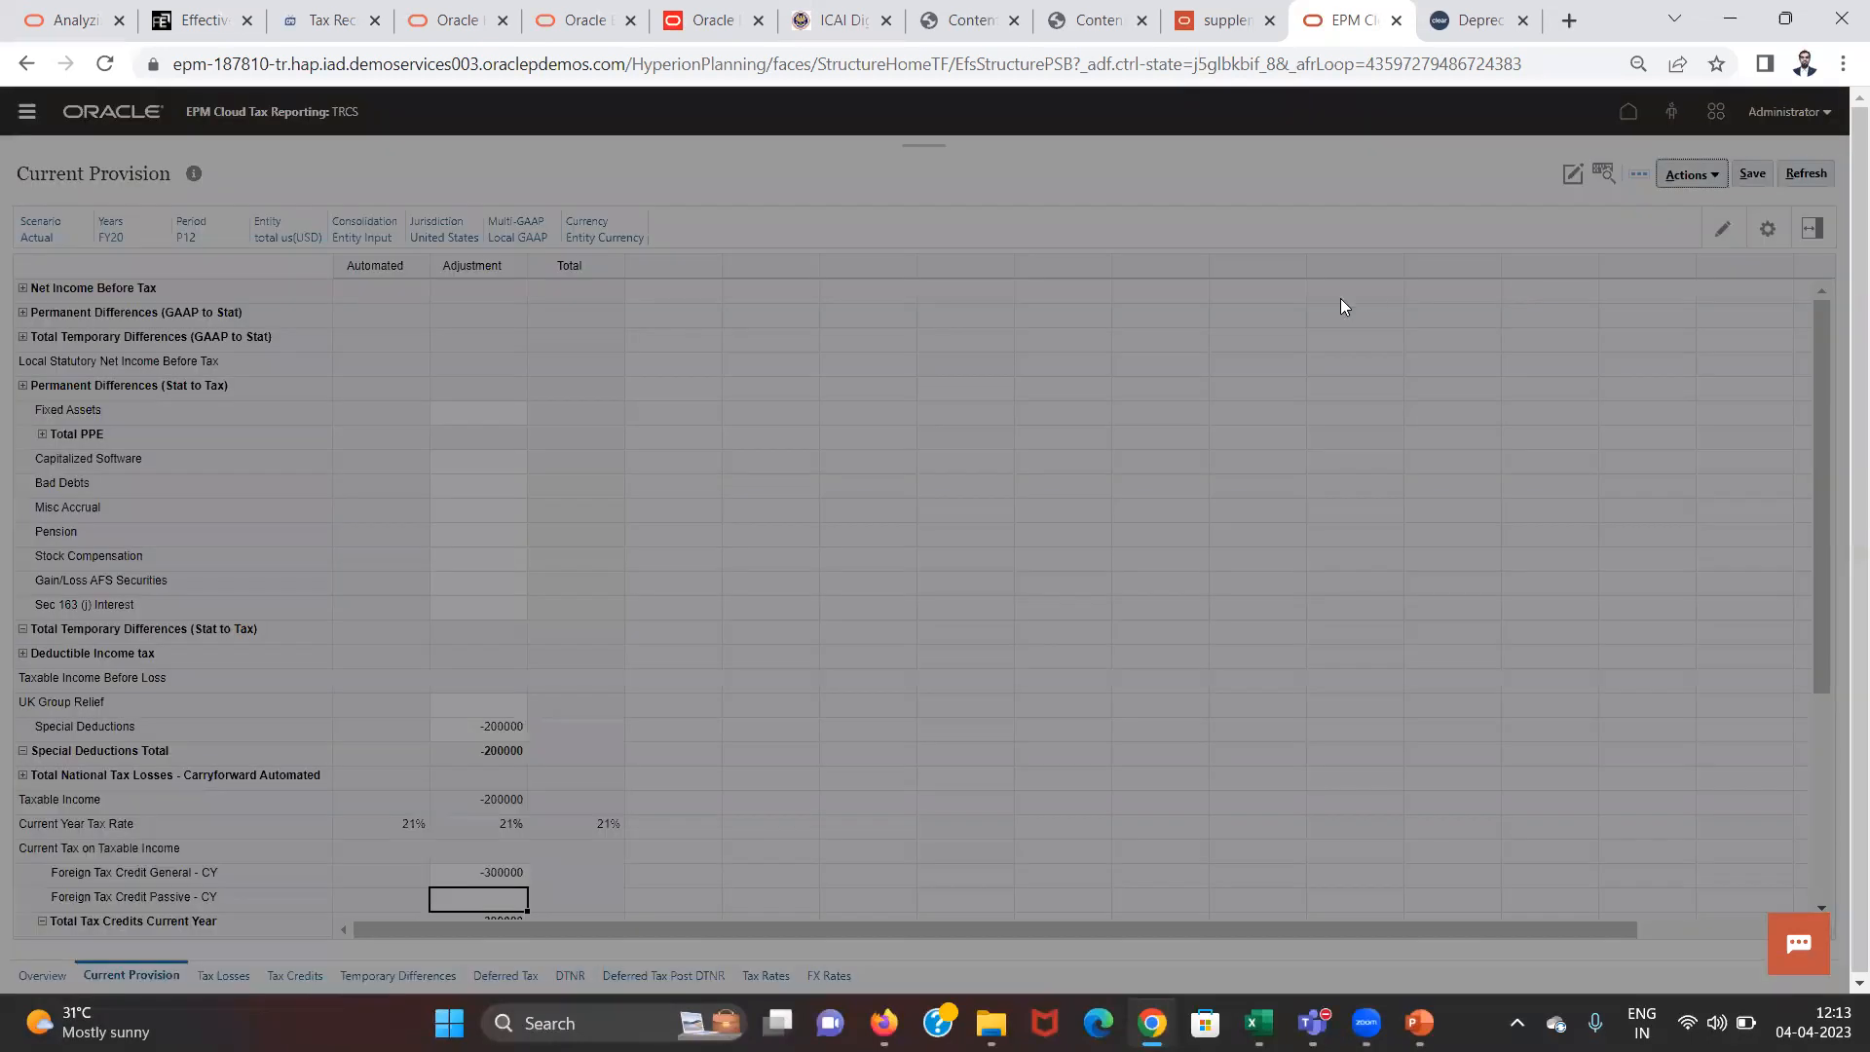
pyautogui.click(877, 483)
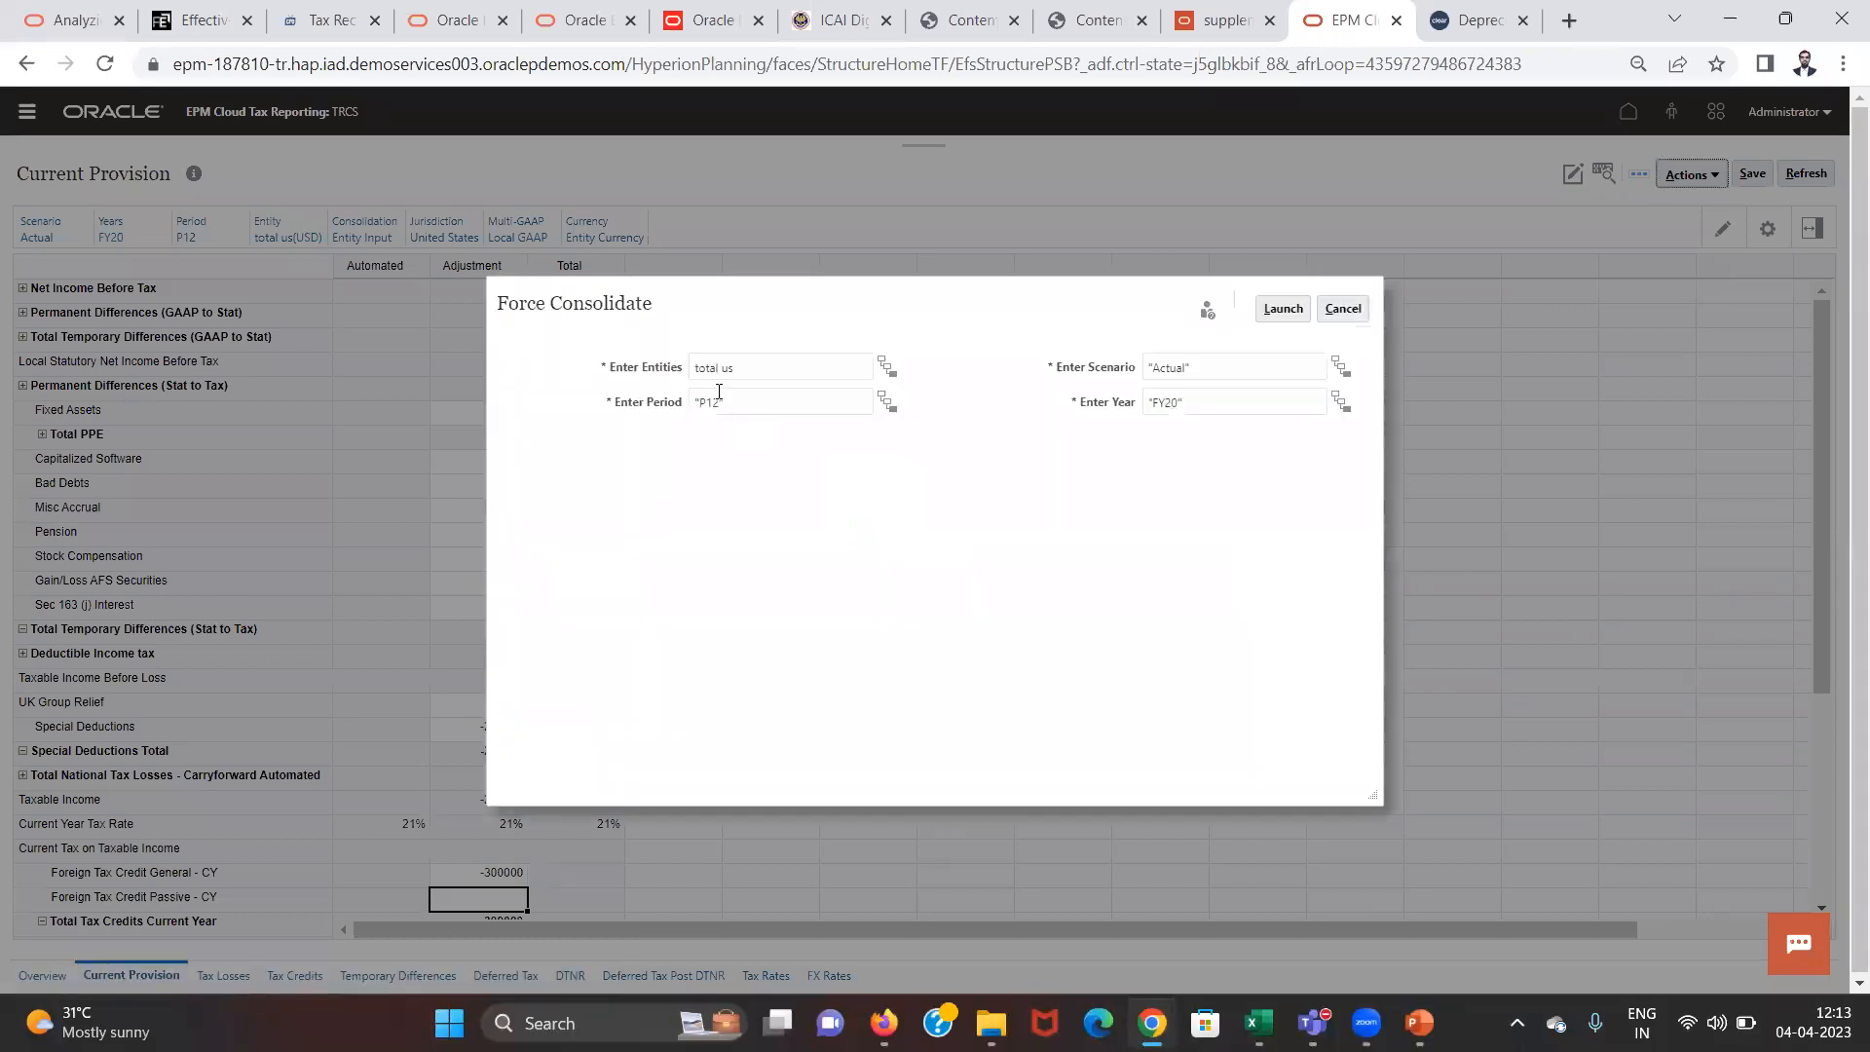
pyautogui.click(1278, 309)
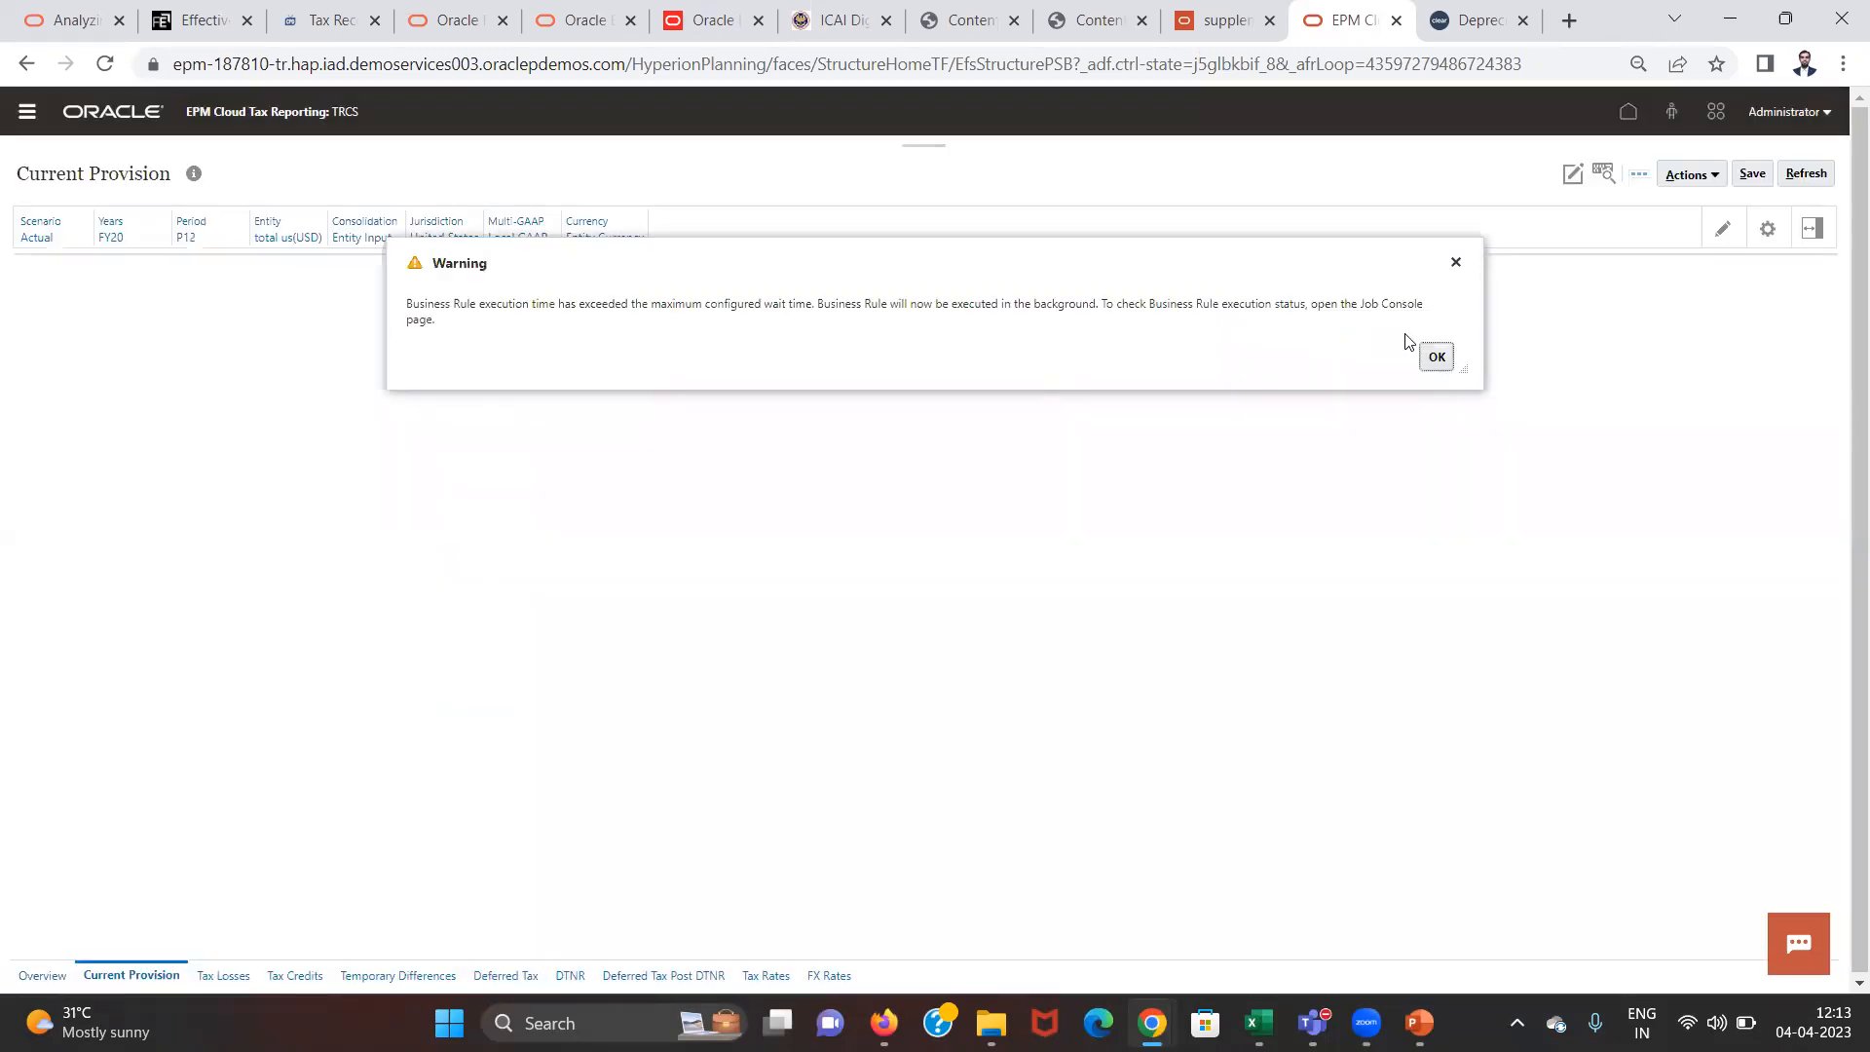
pyautogui.click(1436, 357)
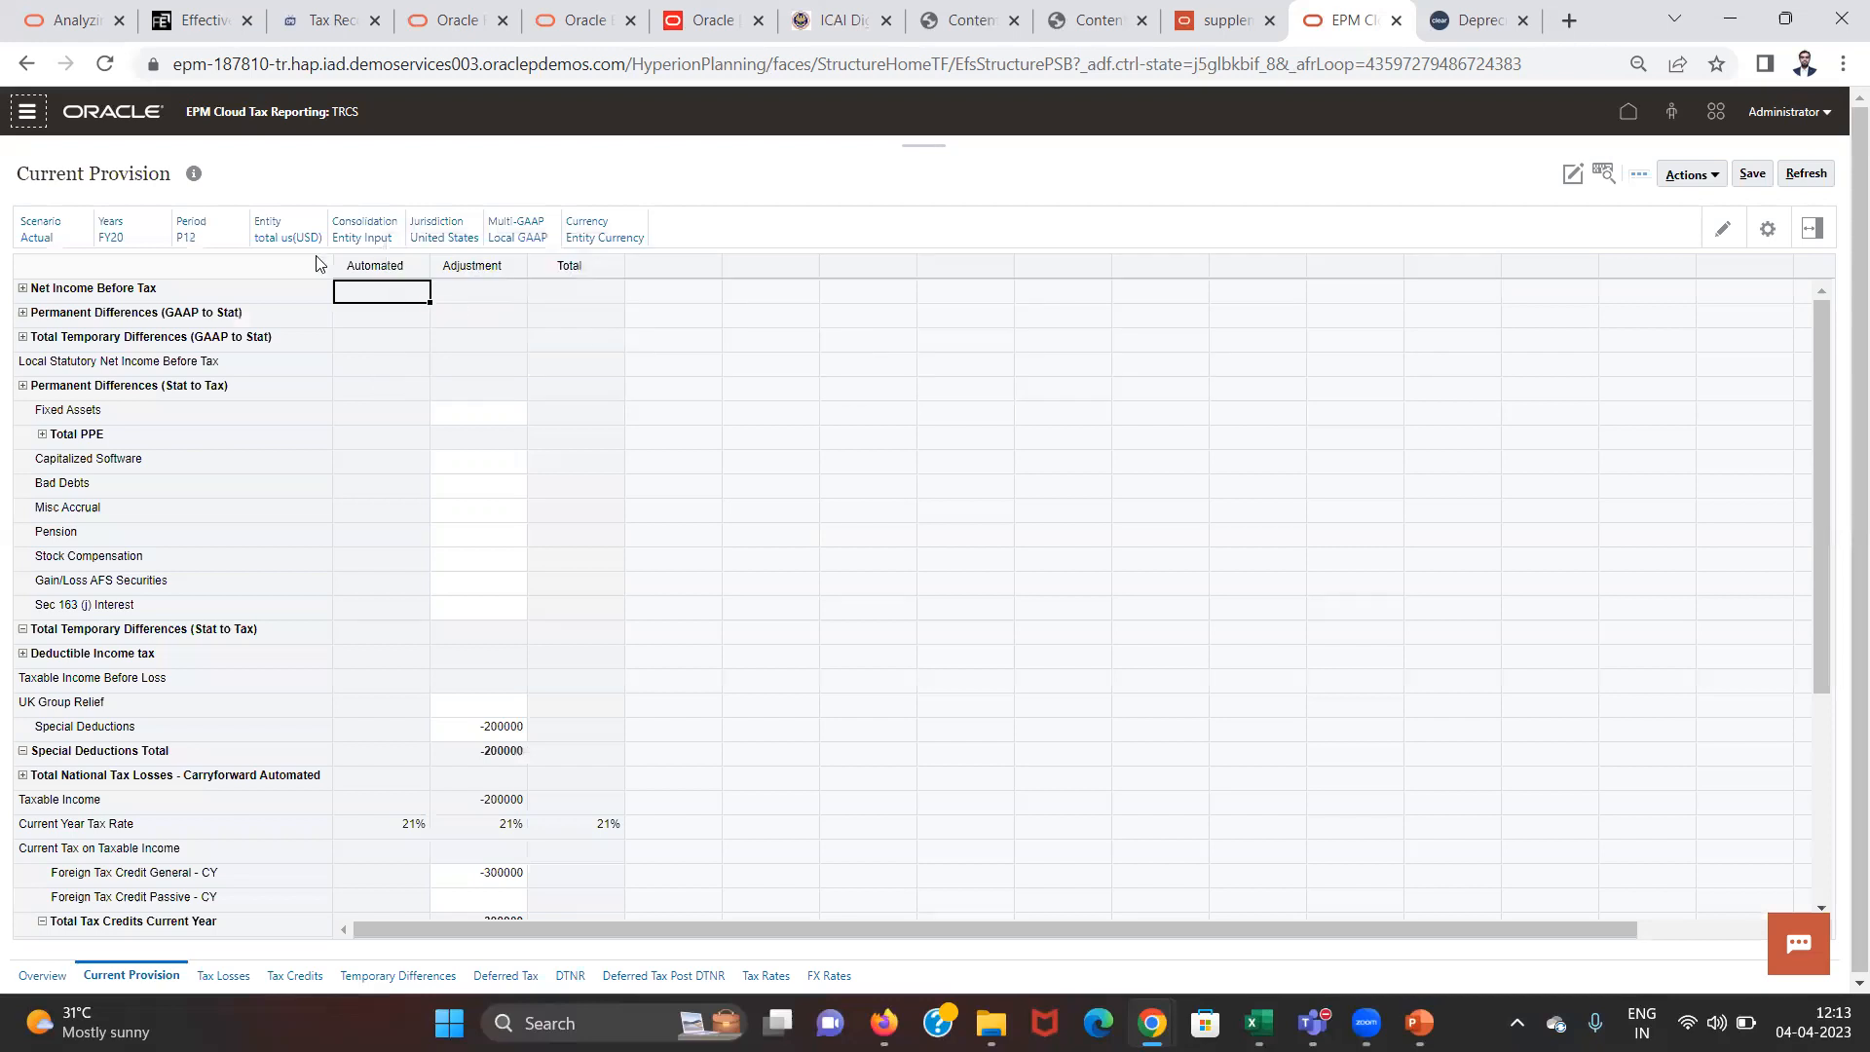
# Step: Change the form's Consolidation member back to Entity Total and reload the data
pyautogui.click(362, 236)
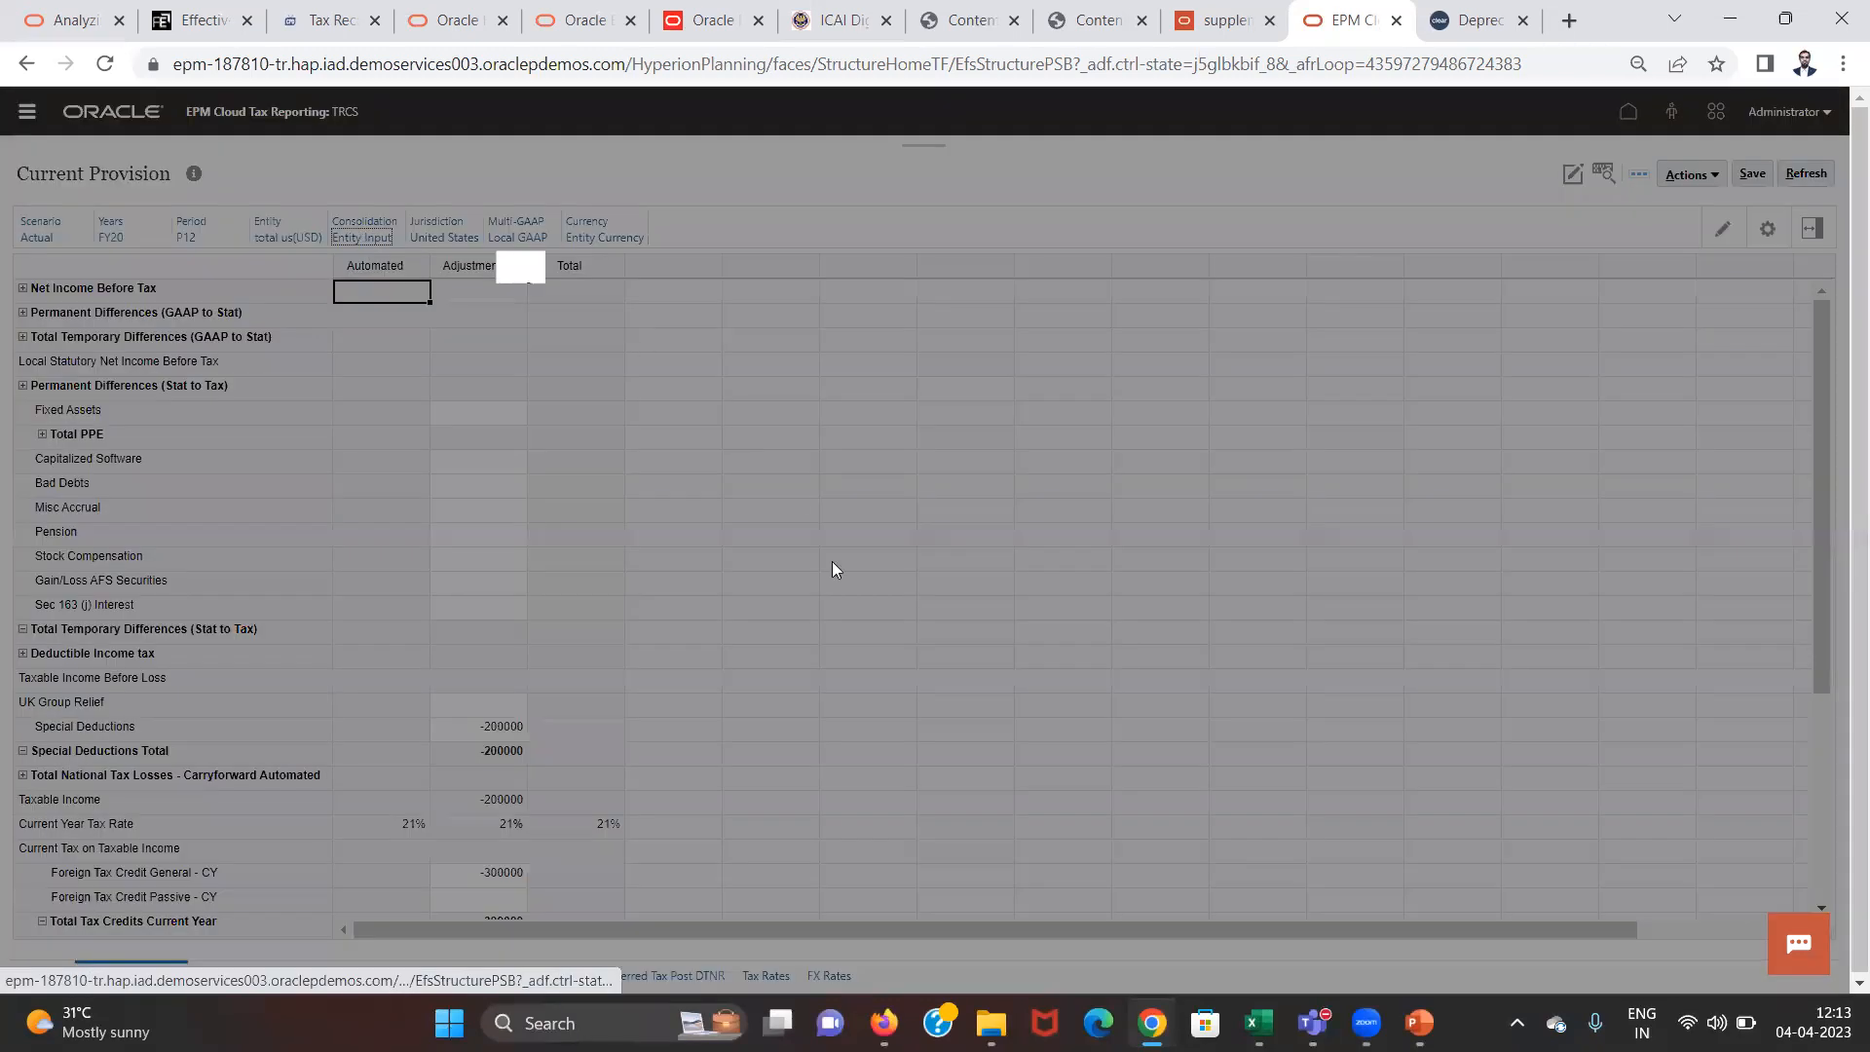
pyautogui.click(1102, 433)
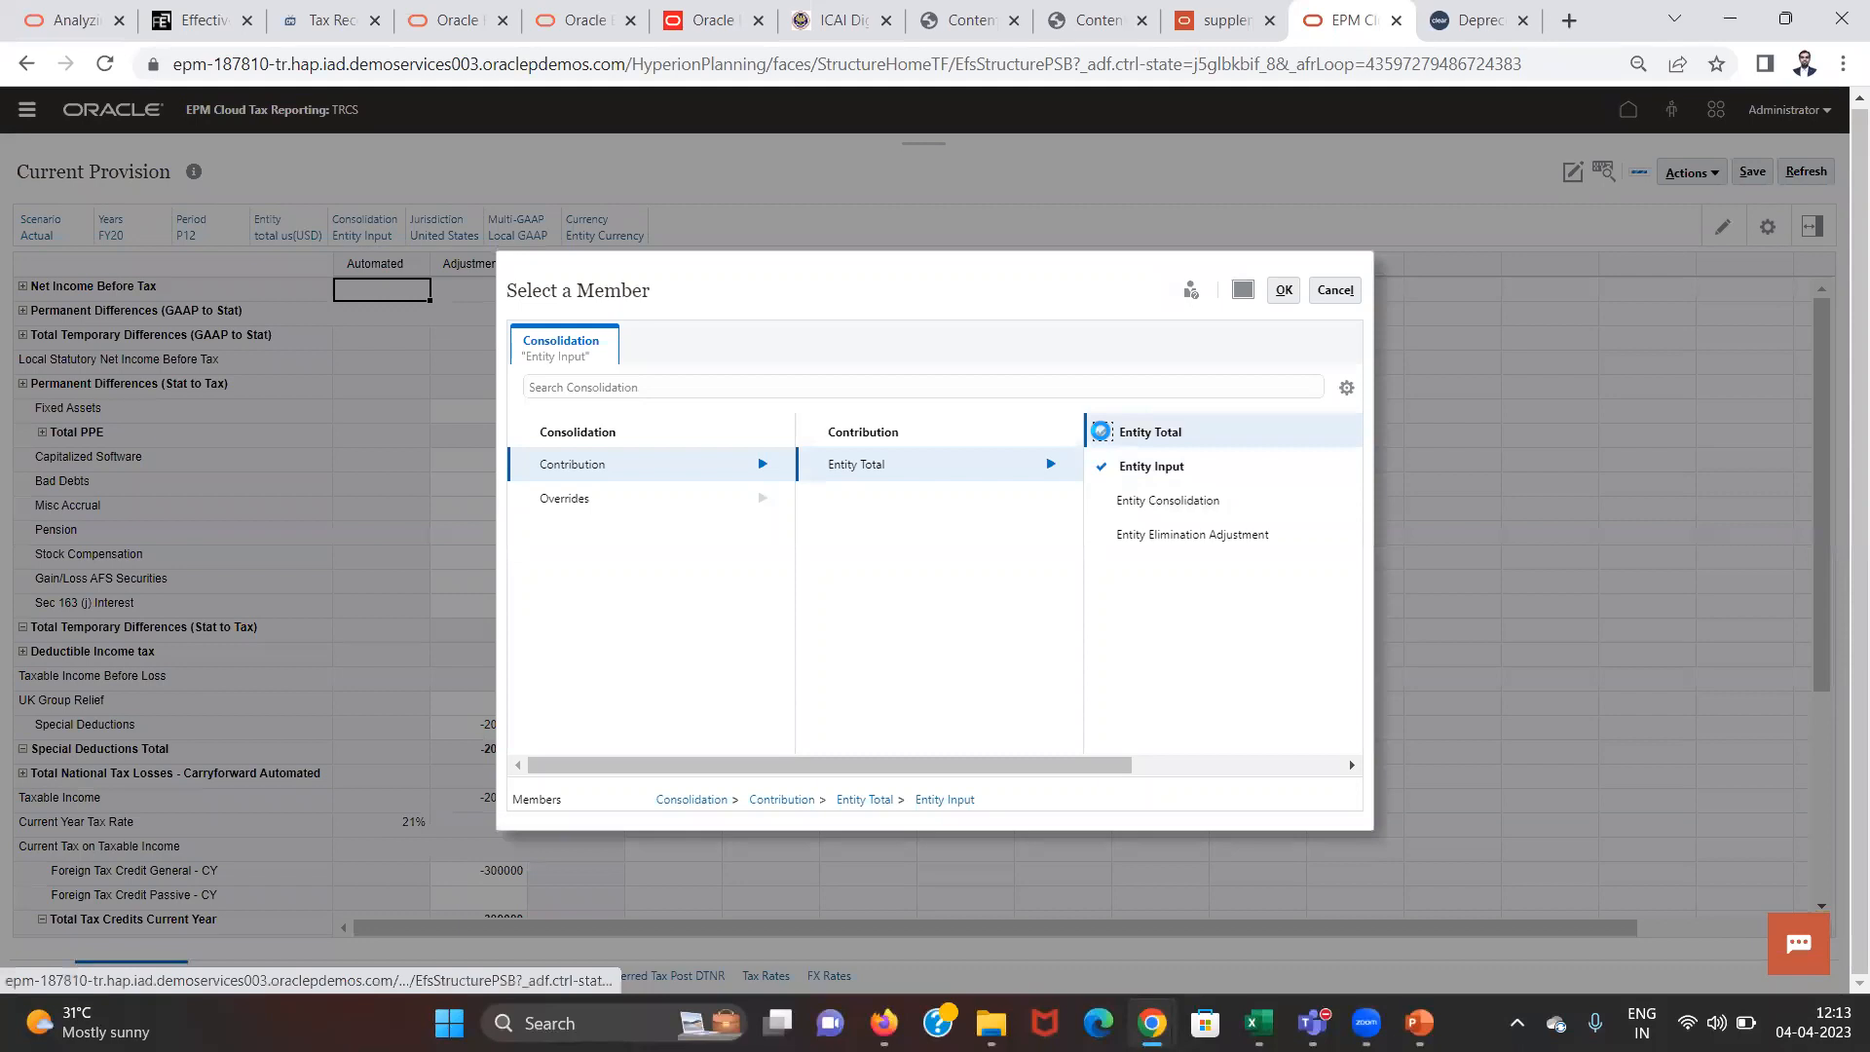
pyautogui.click(1284, 290)
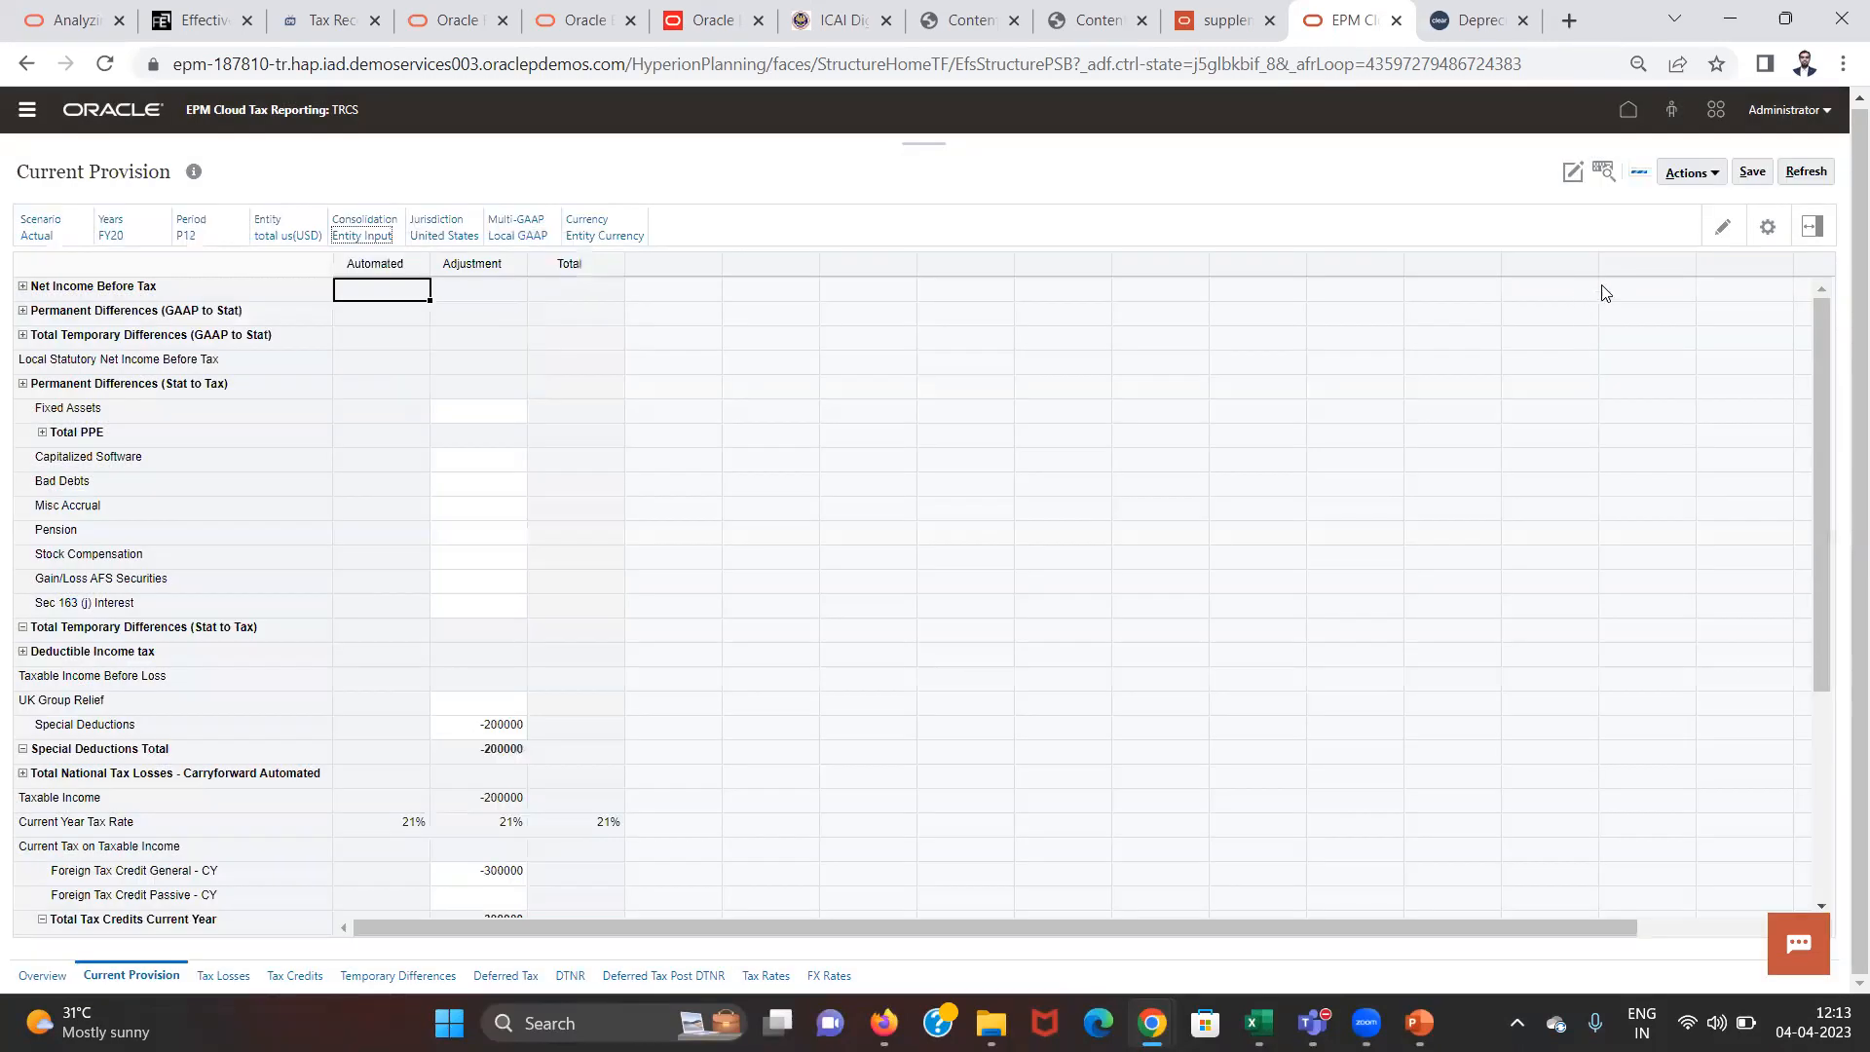
pyautogui.click(1678, 230)
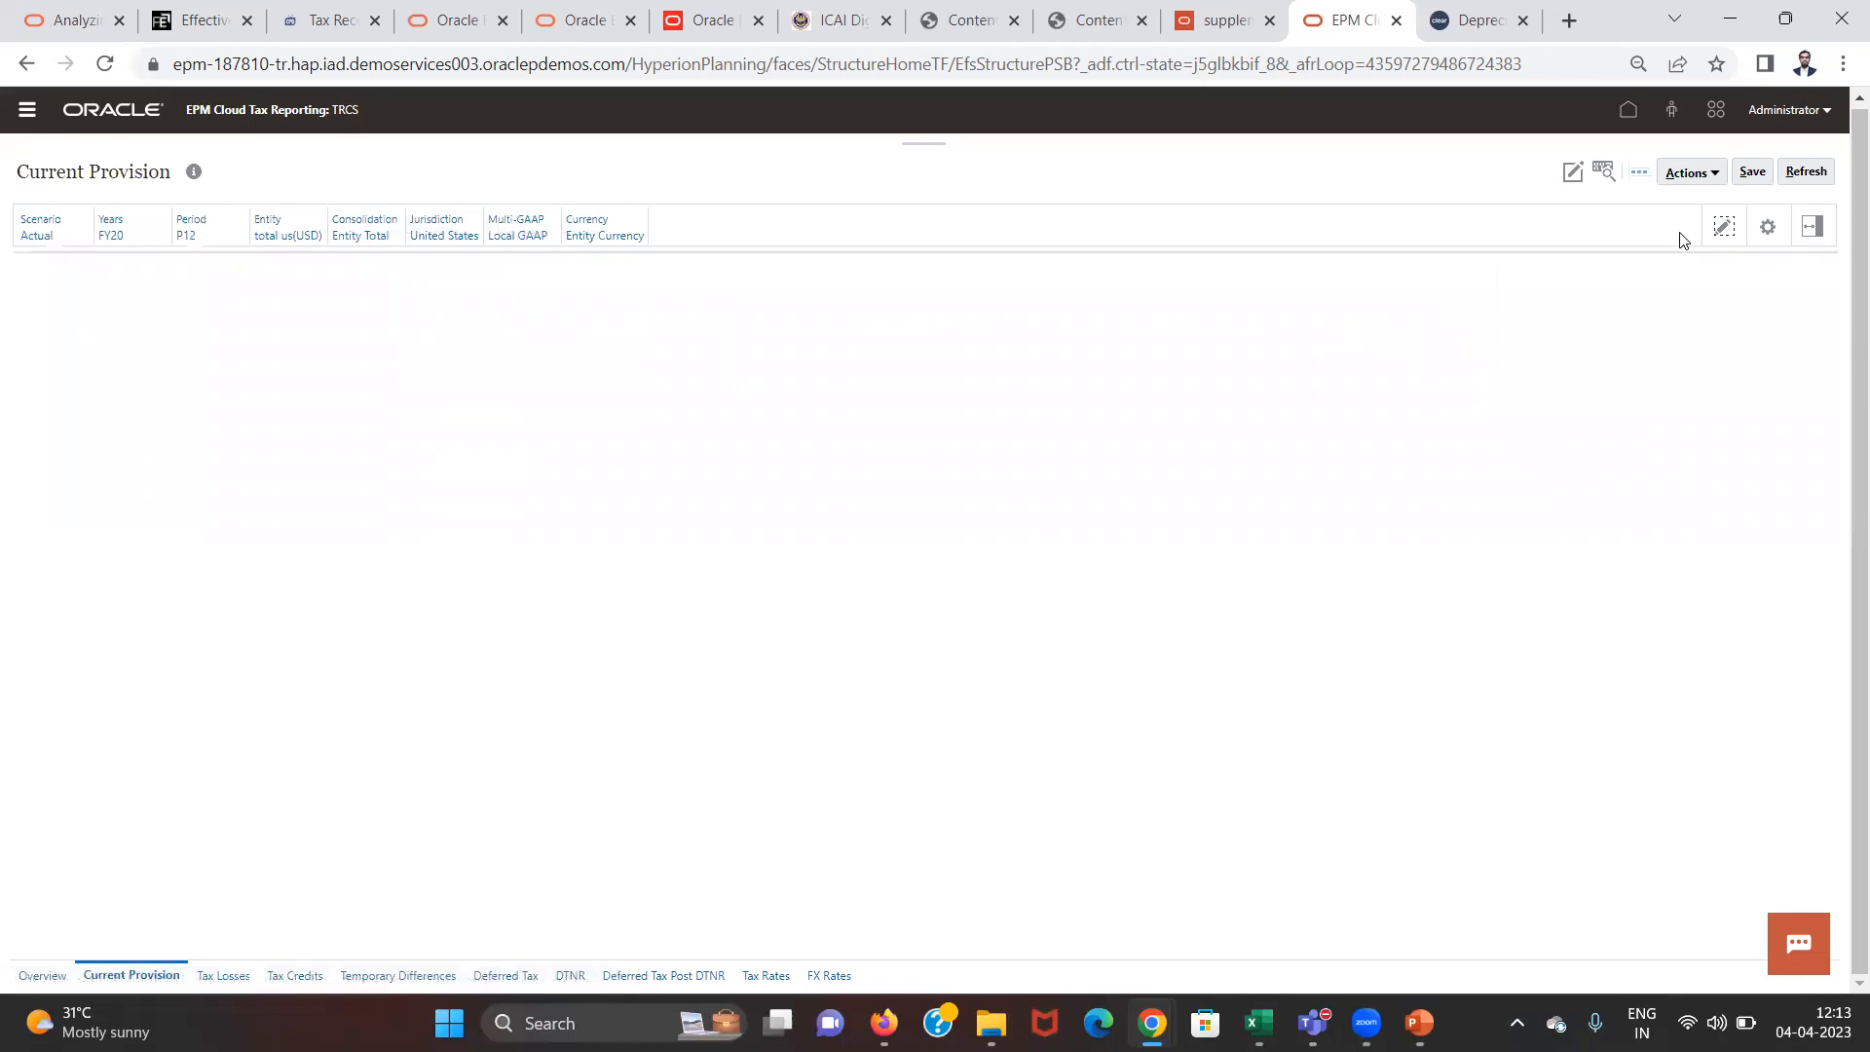
# Step: Examine the consolidated total us figures from Net Income Before Tax through Special Deductions to Taxable Income
pyautogui.click(928, 410)
pyautogui.press('Left')
pyautogui.press('Left')
pyautogui.press('Left')
pyautogui.press('Left')
pyautogui.press('Left')
pyautogui.press('Left')
pyautogui.press('Down')
pyautogui.press('Down')
pyautogui.press('Down')
pyautogui.press('Down')
pyautogui.press('Down')
pyautogui.press('Down')
pyautogui.press('Down')
pyautogui.press('Down')
pyautogui.press('Down')
pyautogui.press('Down')
pyautogui.press('Down')
pyautogui.press('Down')
pyautogui.press('Down')
pyautogui.press('Down')
pyautogui.press('Right')
pyautogui.press('Right')
pyautogui.press('Down')
pyautogui.press('Down')
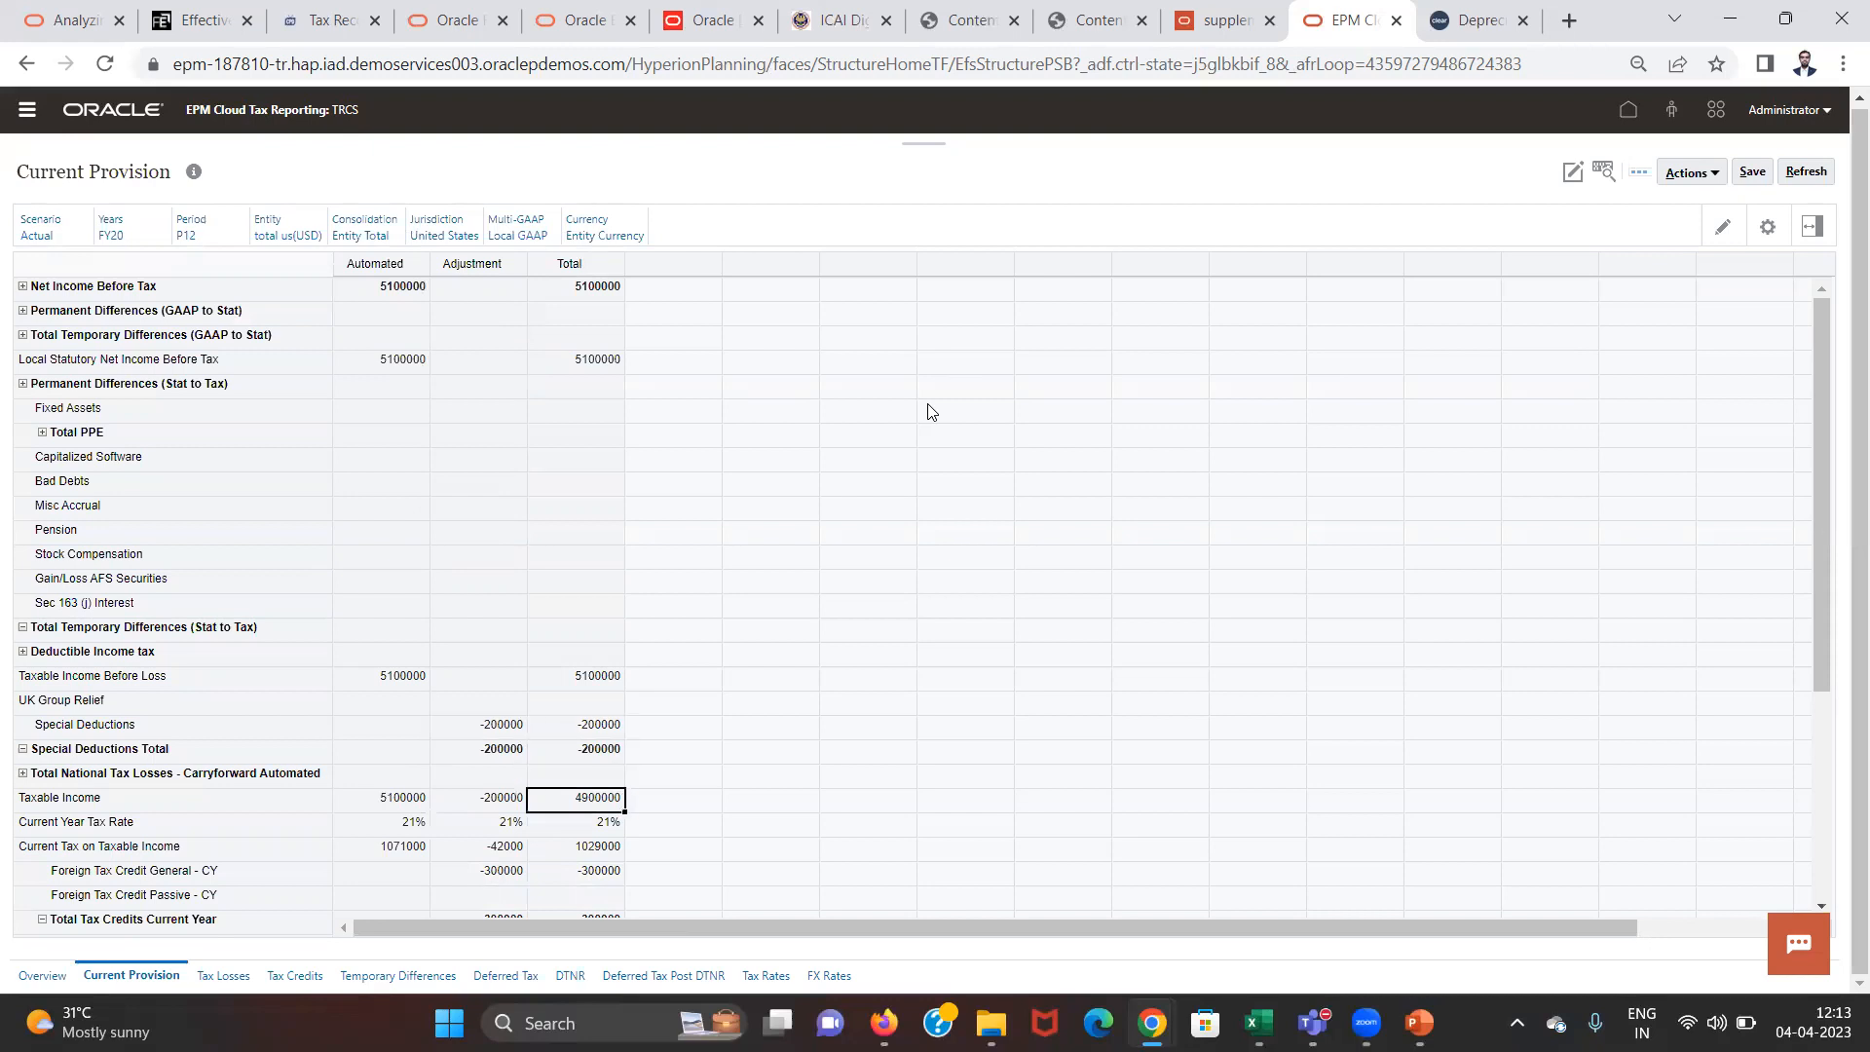
# Step: Examine the Total column for total us from the tax rate and foreign tax credit rows down to Current Provision
pyautogui.press('Down')
pyautogui.press('Down')
pyautogui.press('Down')
pyautogui.press('Down')
pyautogui.press('Down')
pyautogui.press('Down')
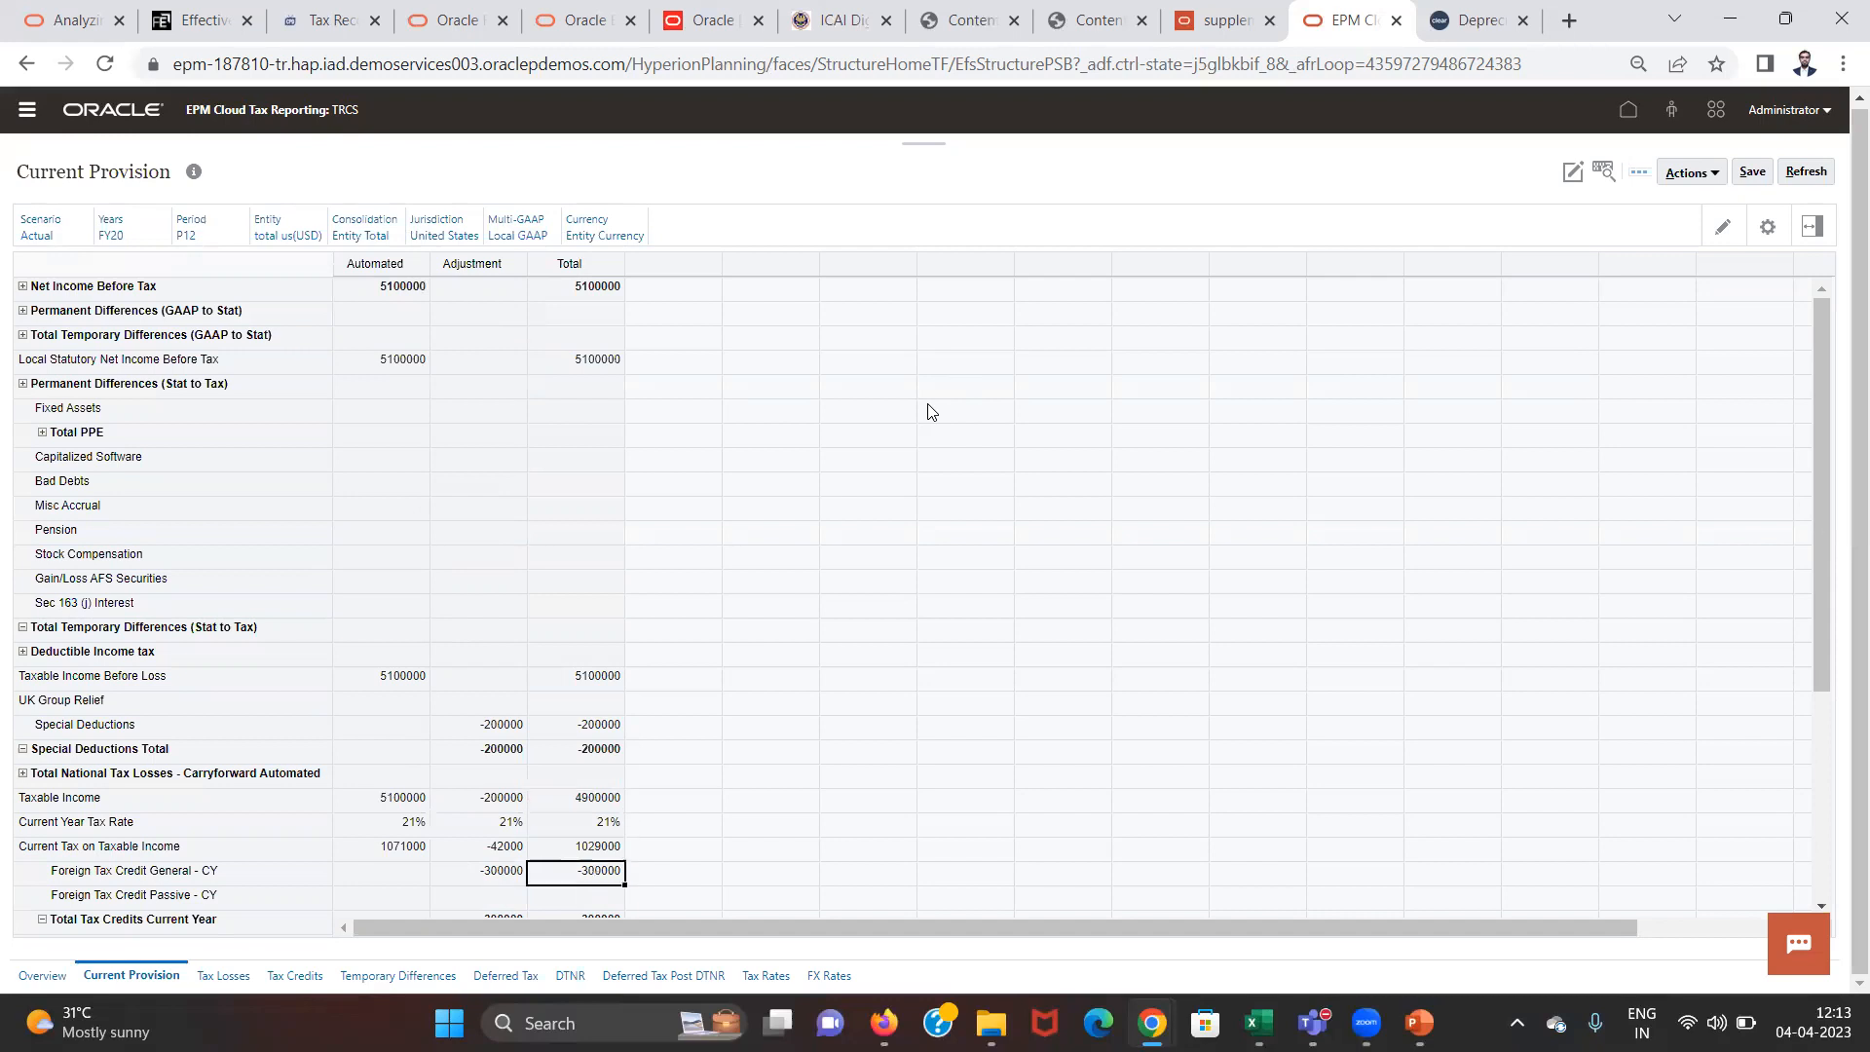
pyautogui.press('Up')
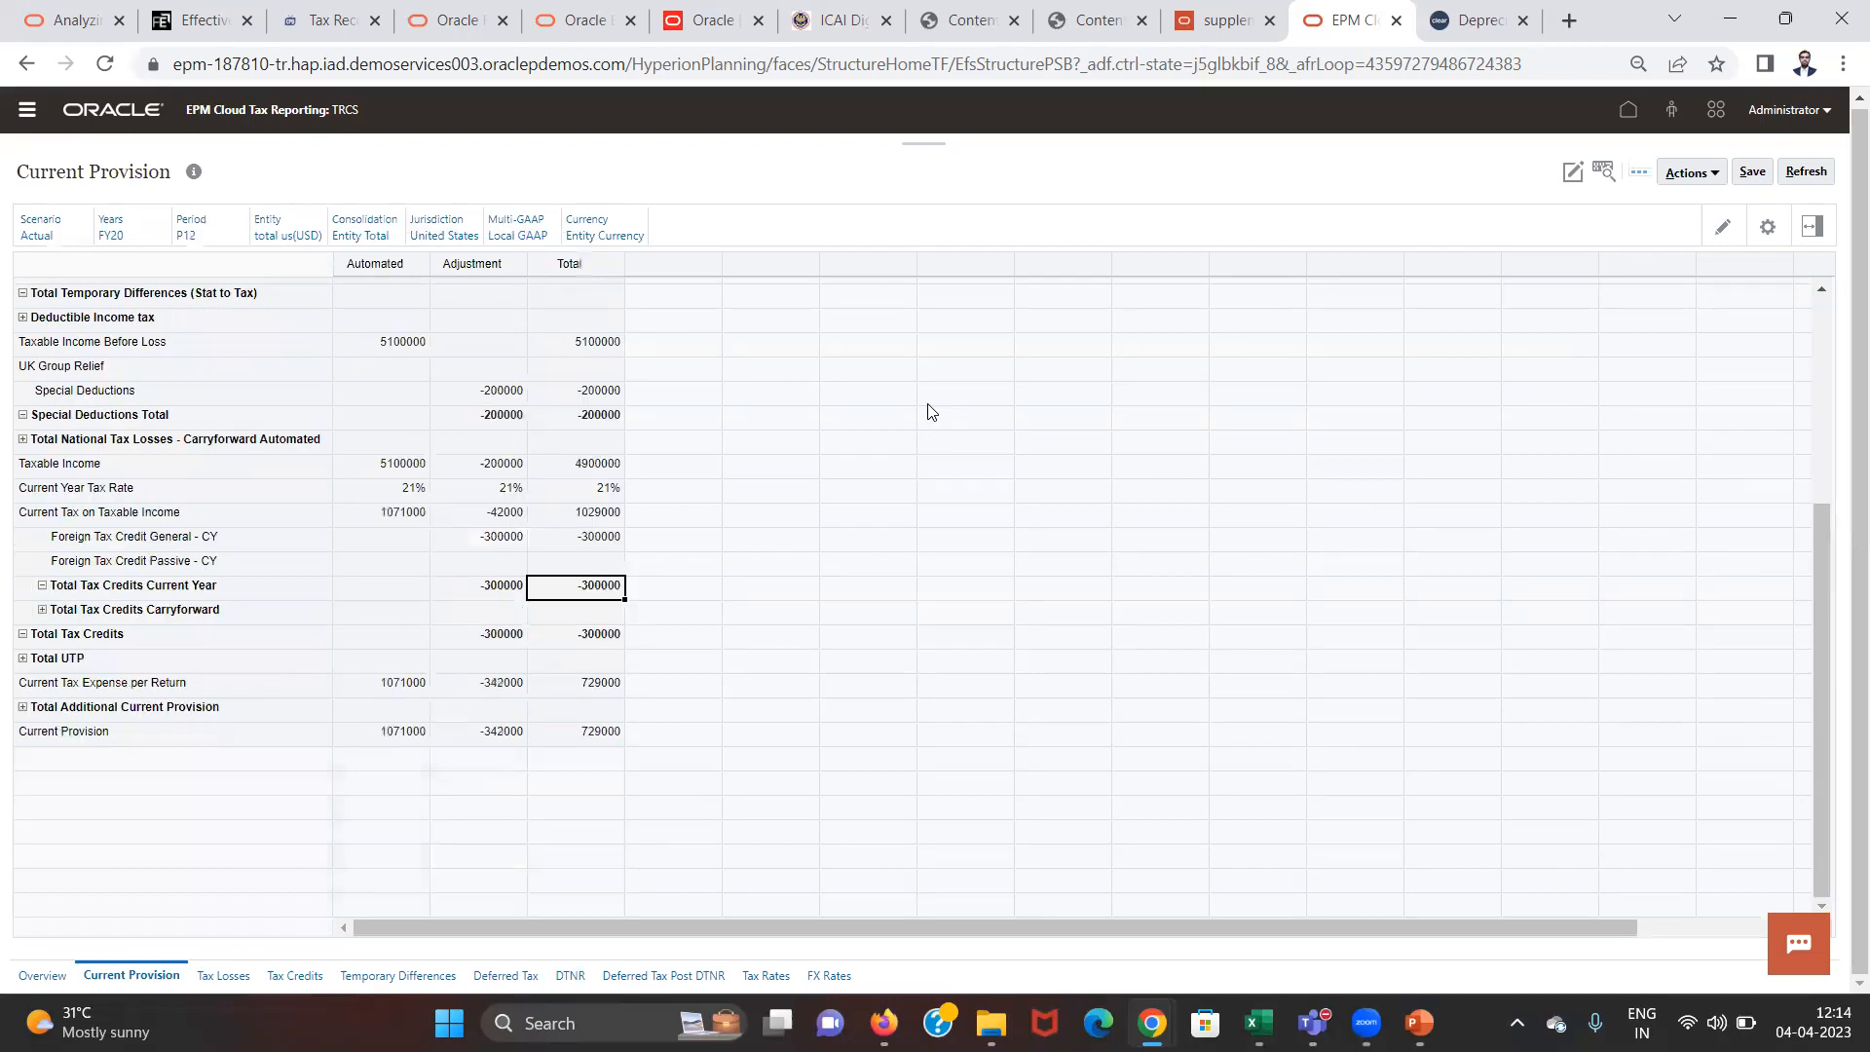
pyautogui.press('Down')
pyautogui.press('Down')
pyautogui.press('Down')
pyautogui.press('Down')
pyautogui.press('Up')
pyautogui.press('Up')
pyautogui.press('Up')
pyautogui.press('Up')
pyautogui.press('Up')
pyautogui.press('Up')
pyautogui.press('Up')
pyautogui.press('Up')
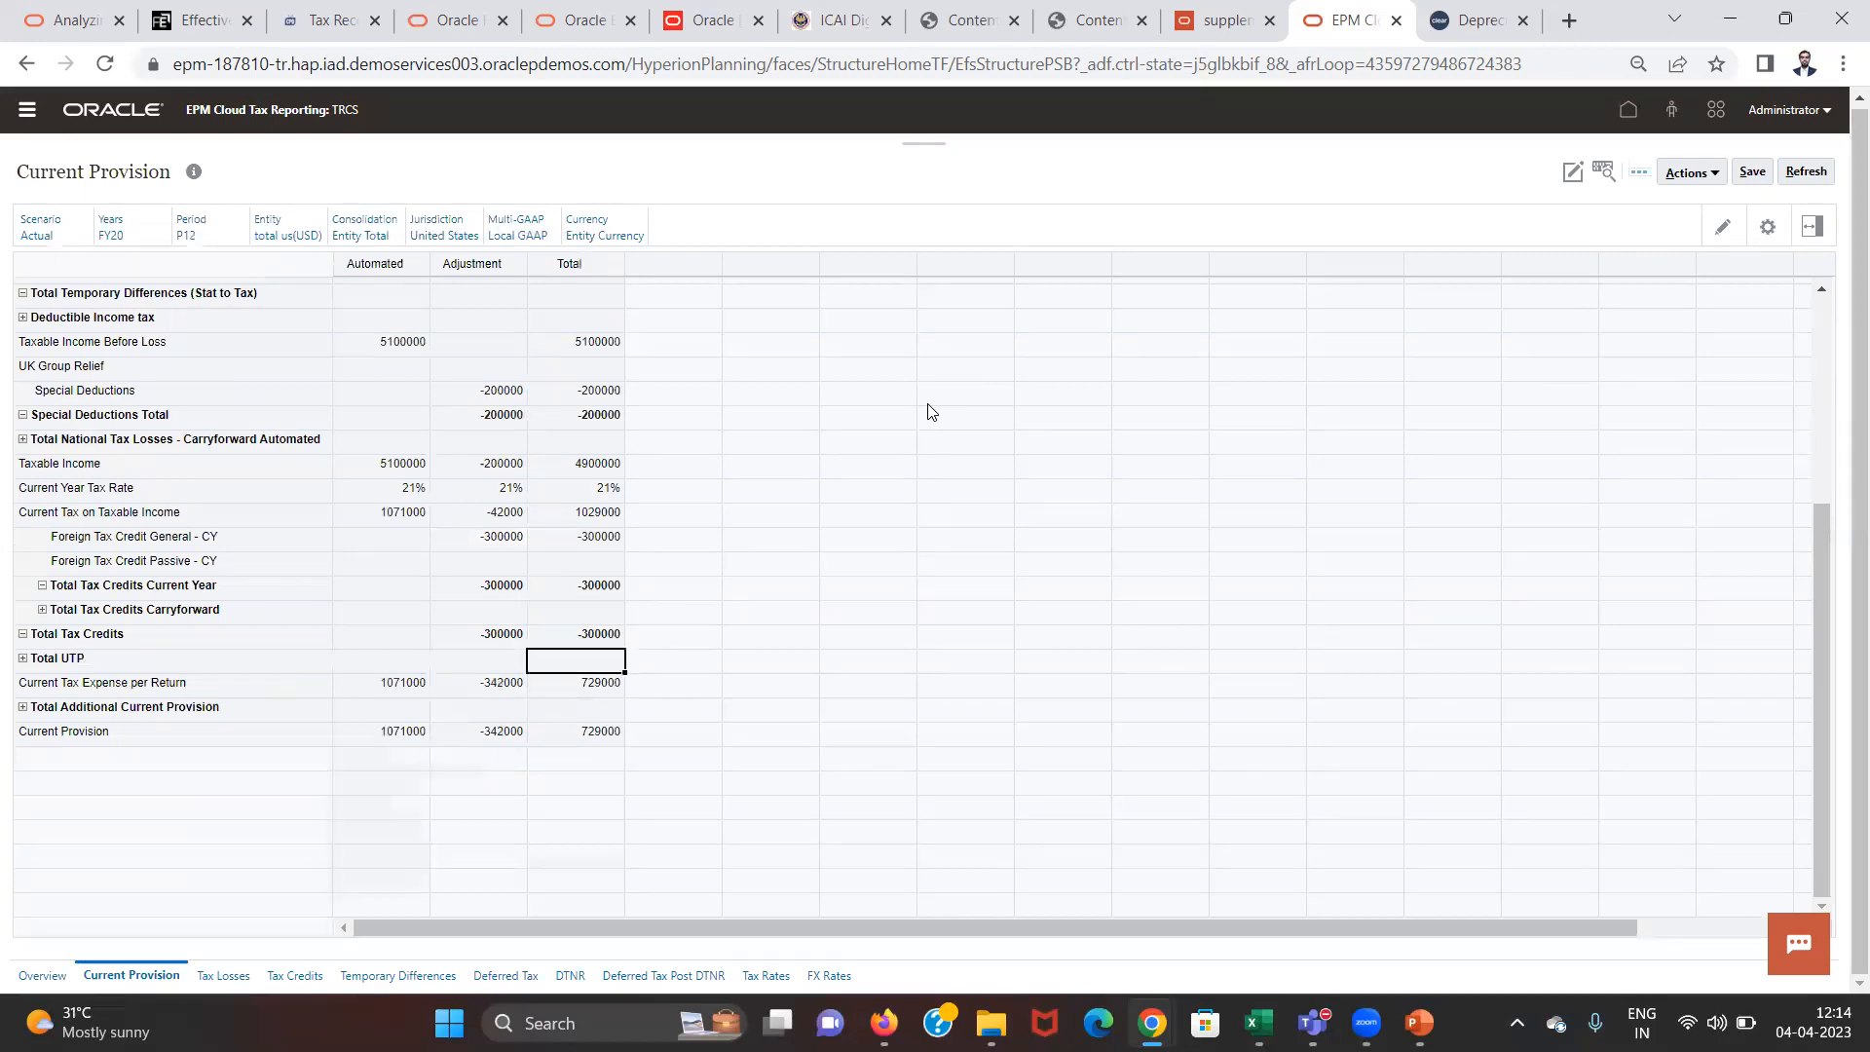
# Step: Review the total us provision rows from Current Provision up to the Automated amount for Net Income Before Tax
pyautogui.press('Down')
pyautogui.press('Down')
pyautogui.press('Down')
pyautogui.press('Down')
pyautogui.press('Down')
pyautogui.press('Down')
pyautogui.press('Down')
pyautogui.press('Down')
pyautogui.press('Down')
pyautogui.press('Down')
pyautogui.press('Up')
pyautogui.press('Up')
pyautogui.press('Up')
pyautogui.press('Up')
pyautogui.press('Up')
pyautogui.press('Up')
pyautogui.press('Up')
pyautogui.press('Up')
pyautogui.press('Up')
pyautogui.press('Up')
pyautogui.press('Up')
pyautogui.press('Up')
pyautogui.press('Up')
pyautogui.press('Up')
pyautogui.press('Up')
pyautogui.press('Up')
pyautogui.press('Up')
pyautogui.press('Up')
pyautogui.press('Up')
pyautogui.press('Up')
pyautogui.press('Up')
pyautogui.press('Up')
pyautogui.press('Up')
pyautogui.press('Up')
pyautogui.press('Up')
pyautogui.press('Up')
pyautogui.press('Up')
pyautogui.press('Up')
pyautogui.press('Up')
pyautogui.press('Up')
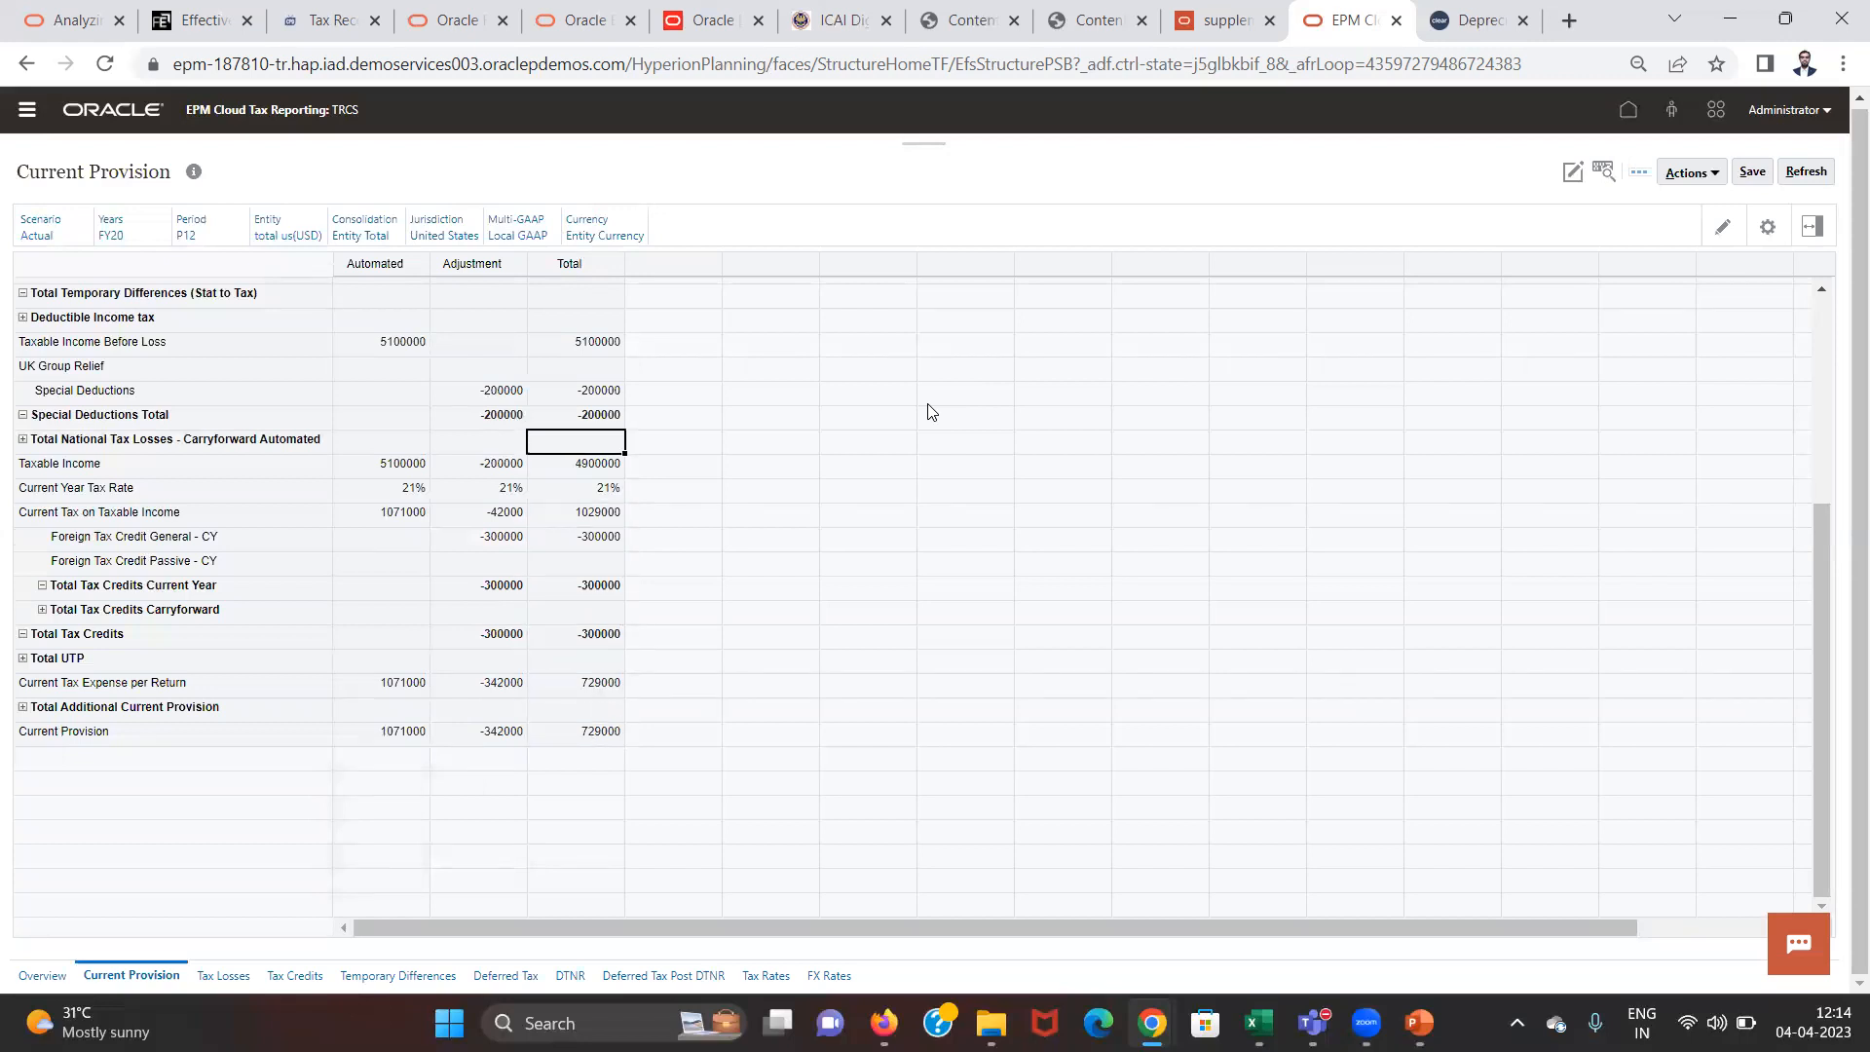
pyautogui.press('Left')
pyautogui.press('Left')
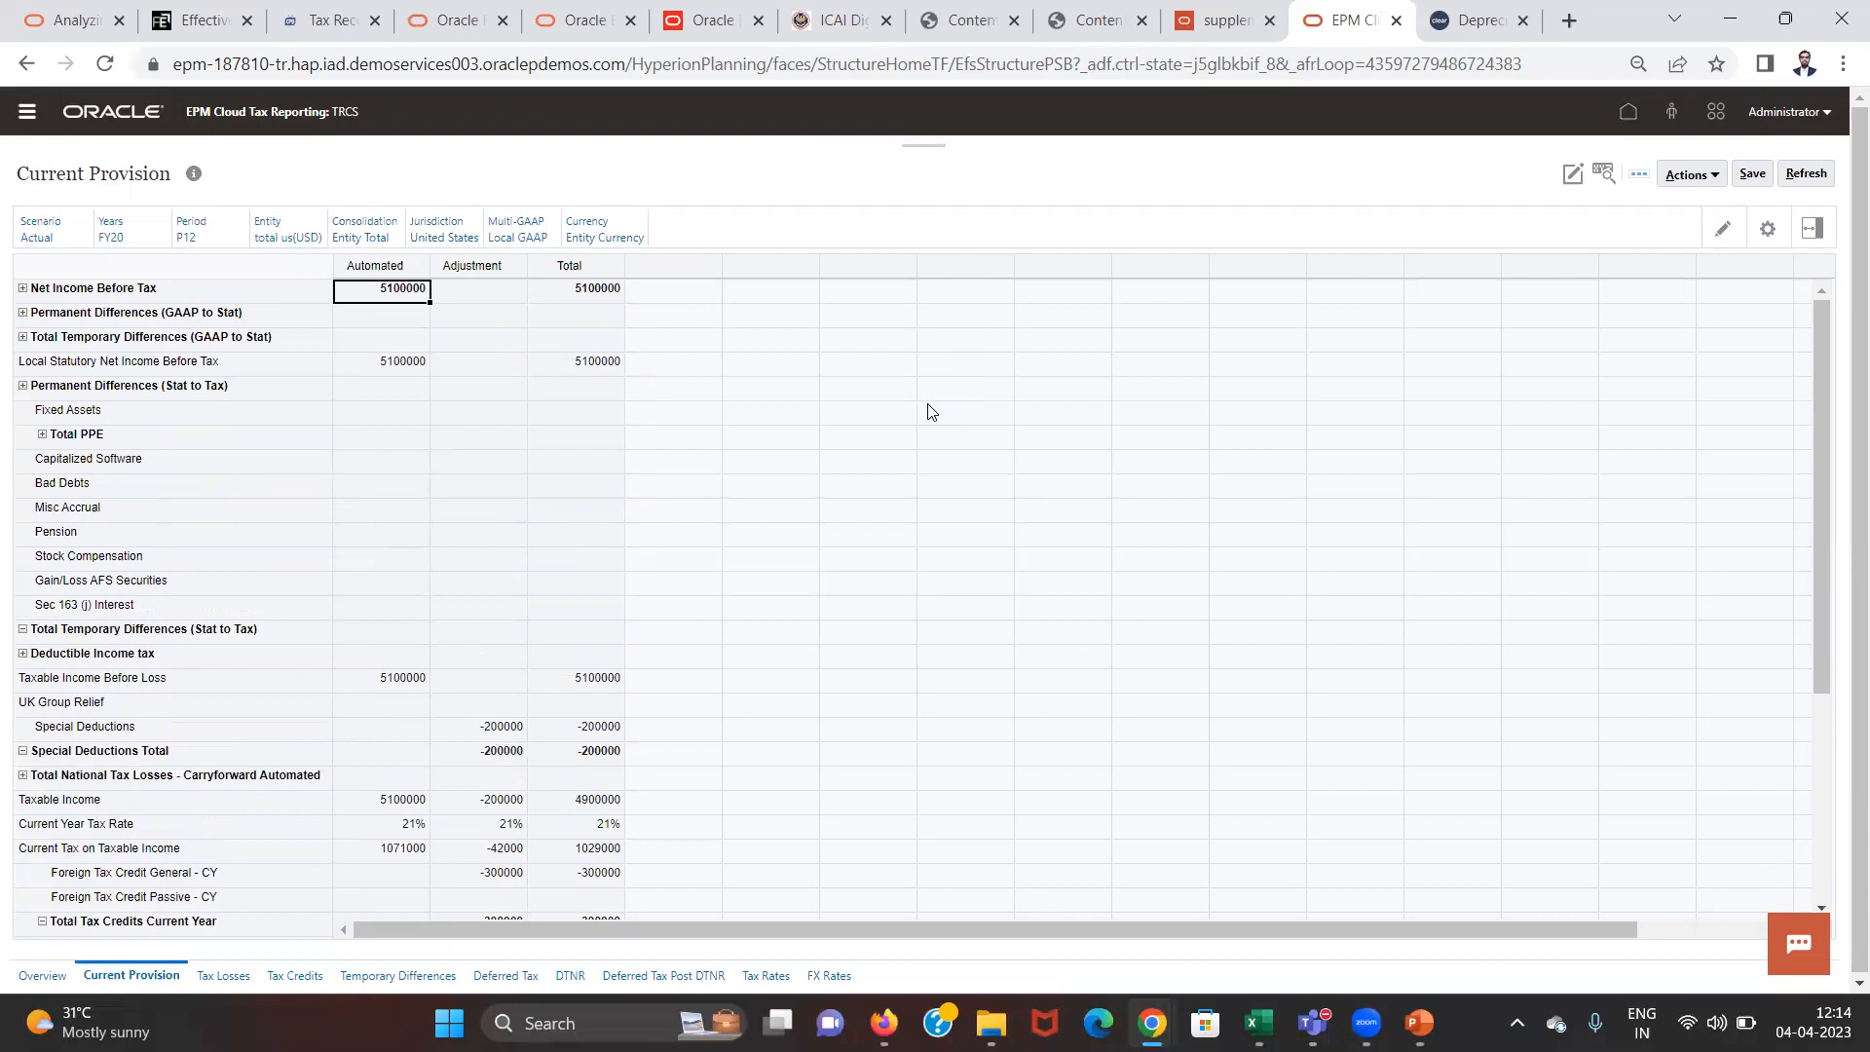
# Step: Open the Tax Automation configuration and show the Entity Rules for total us, scenario Actual, FY20, P12
pyautogui.click(1624, 118)
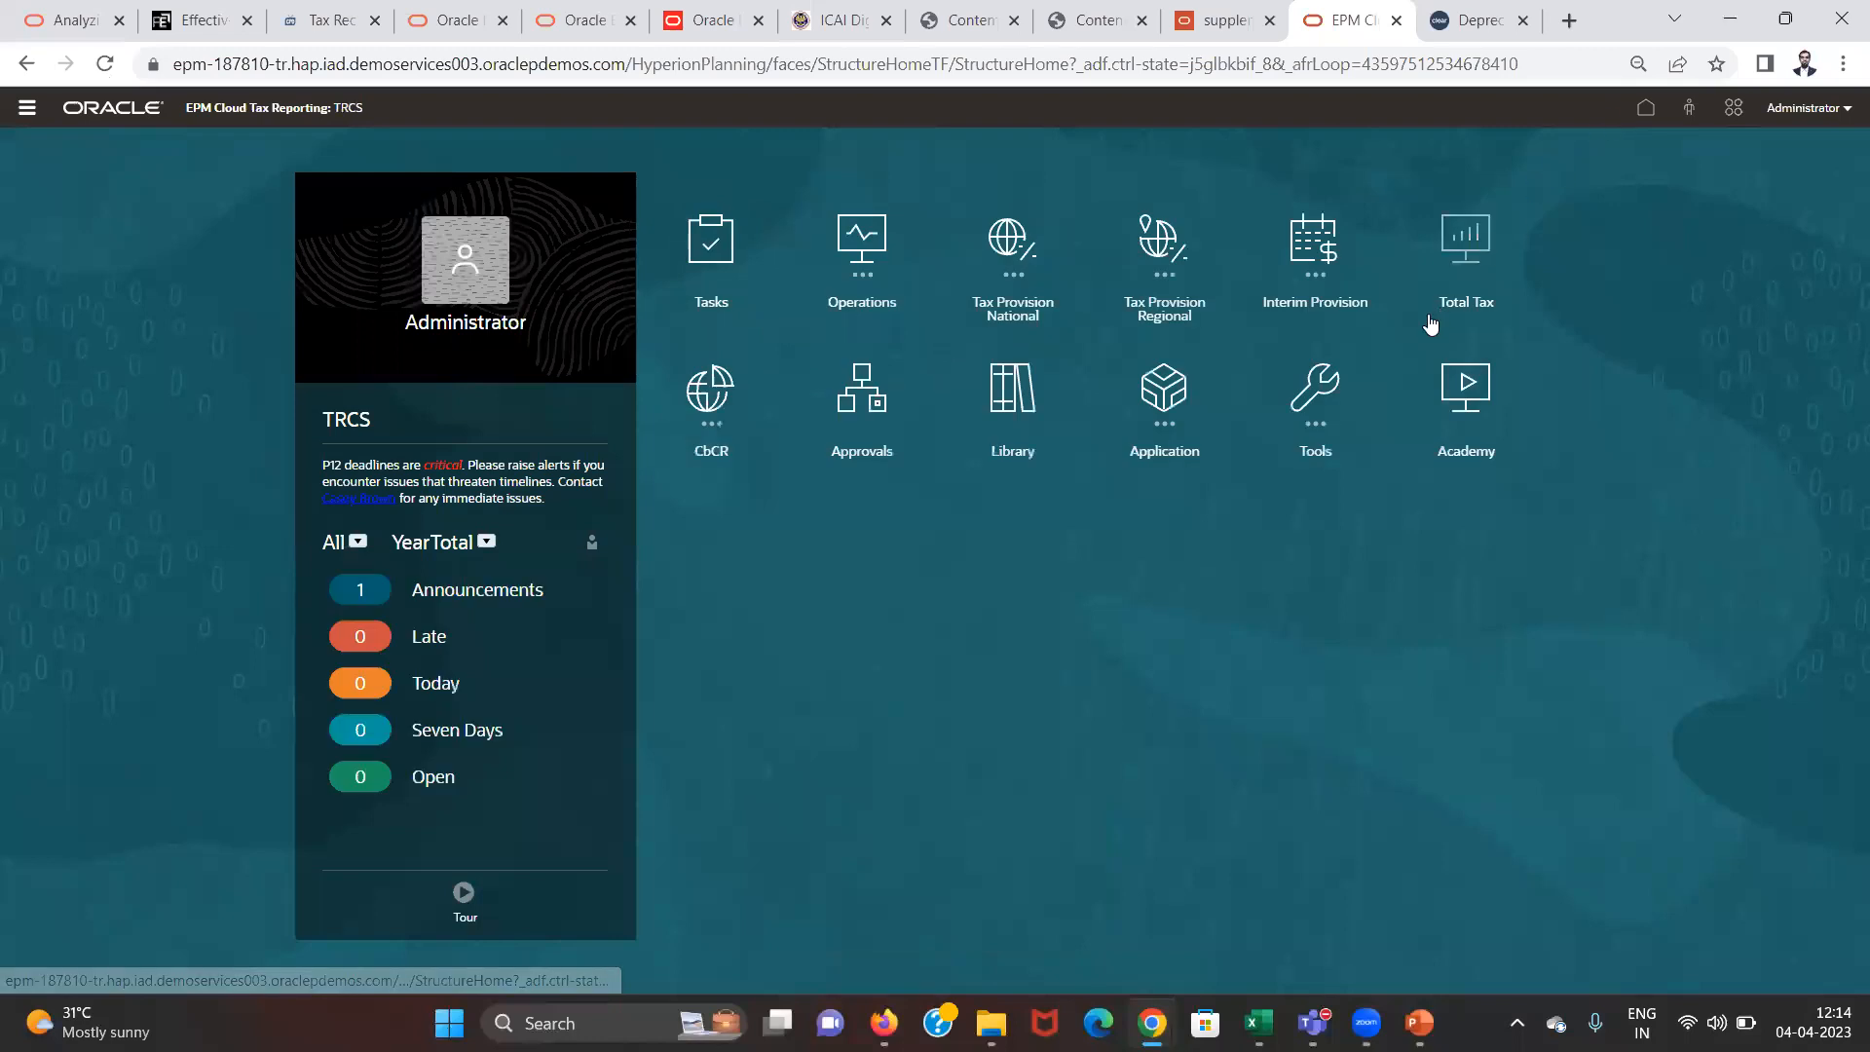
pyautogui.rightClick(1178, 418)
pyautogui.click(1164, 417)
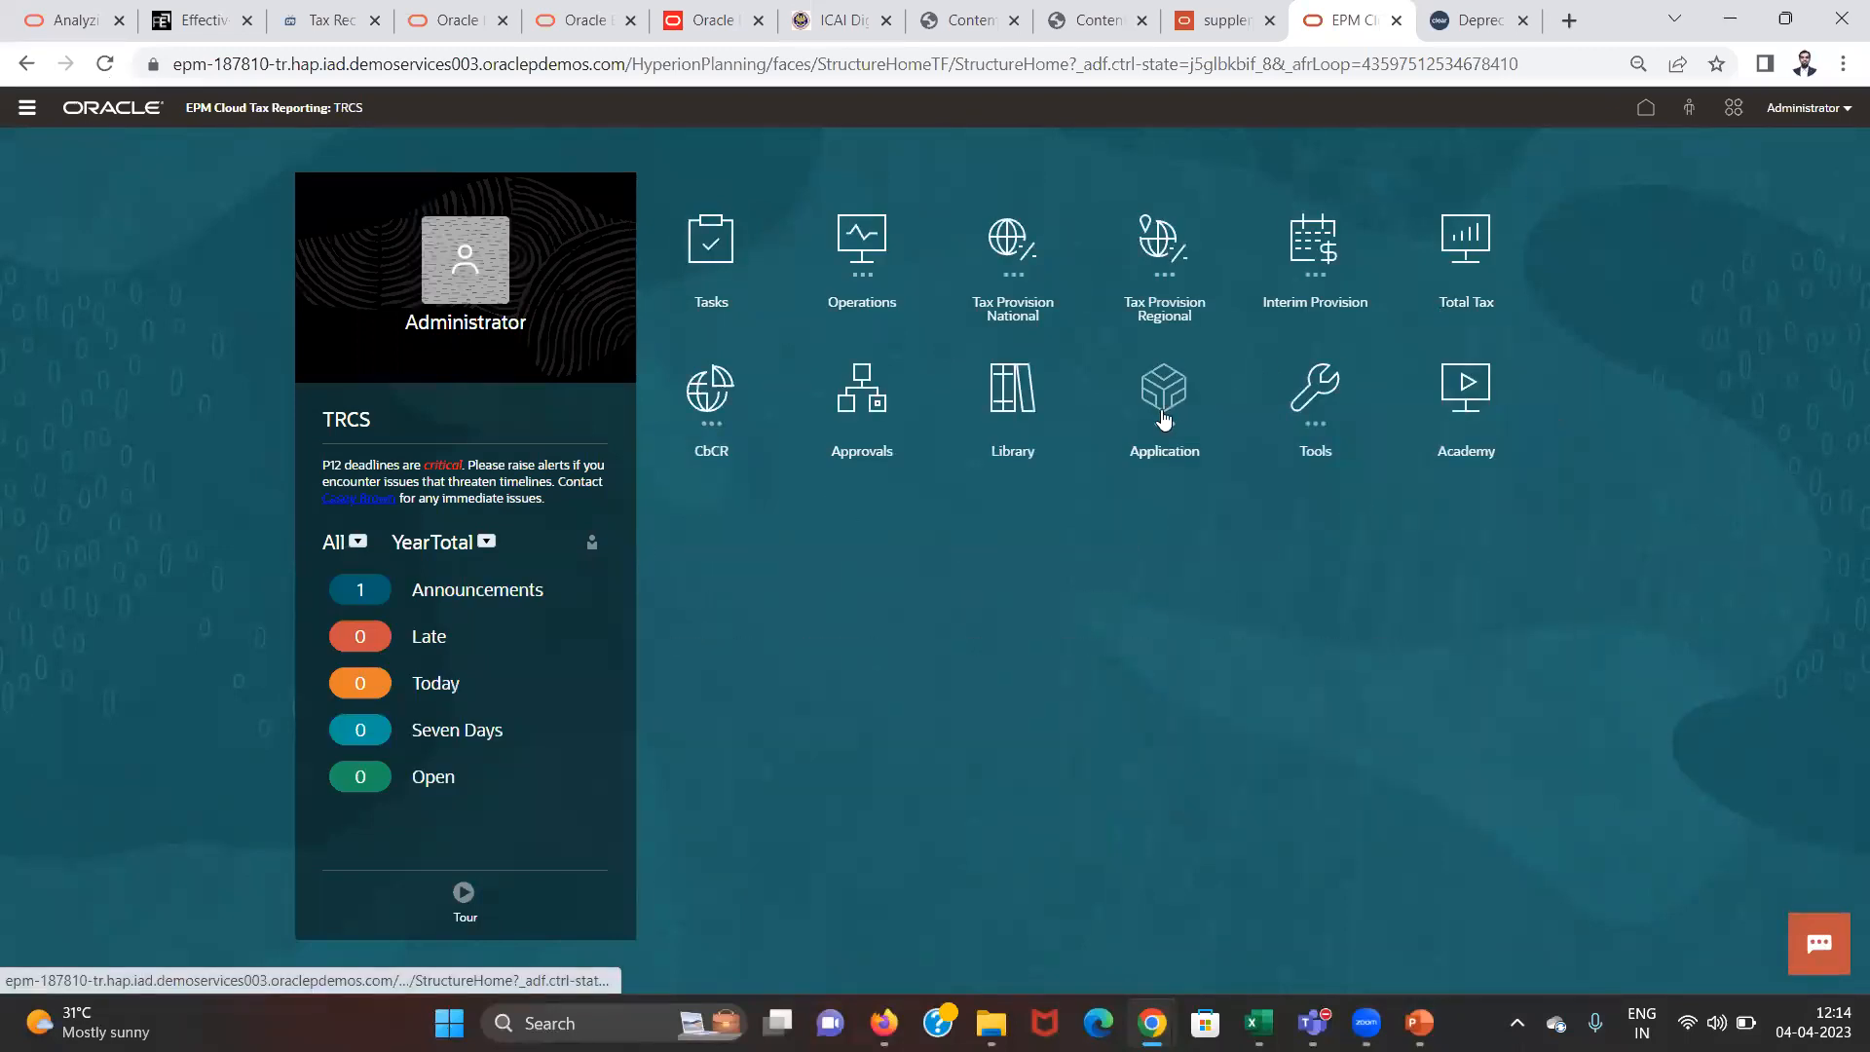
pyautogui.click(1484, 514)
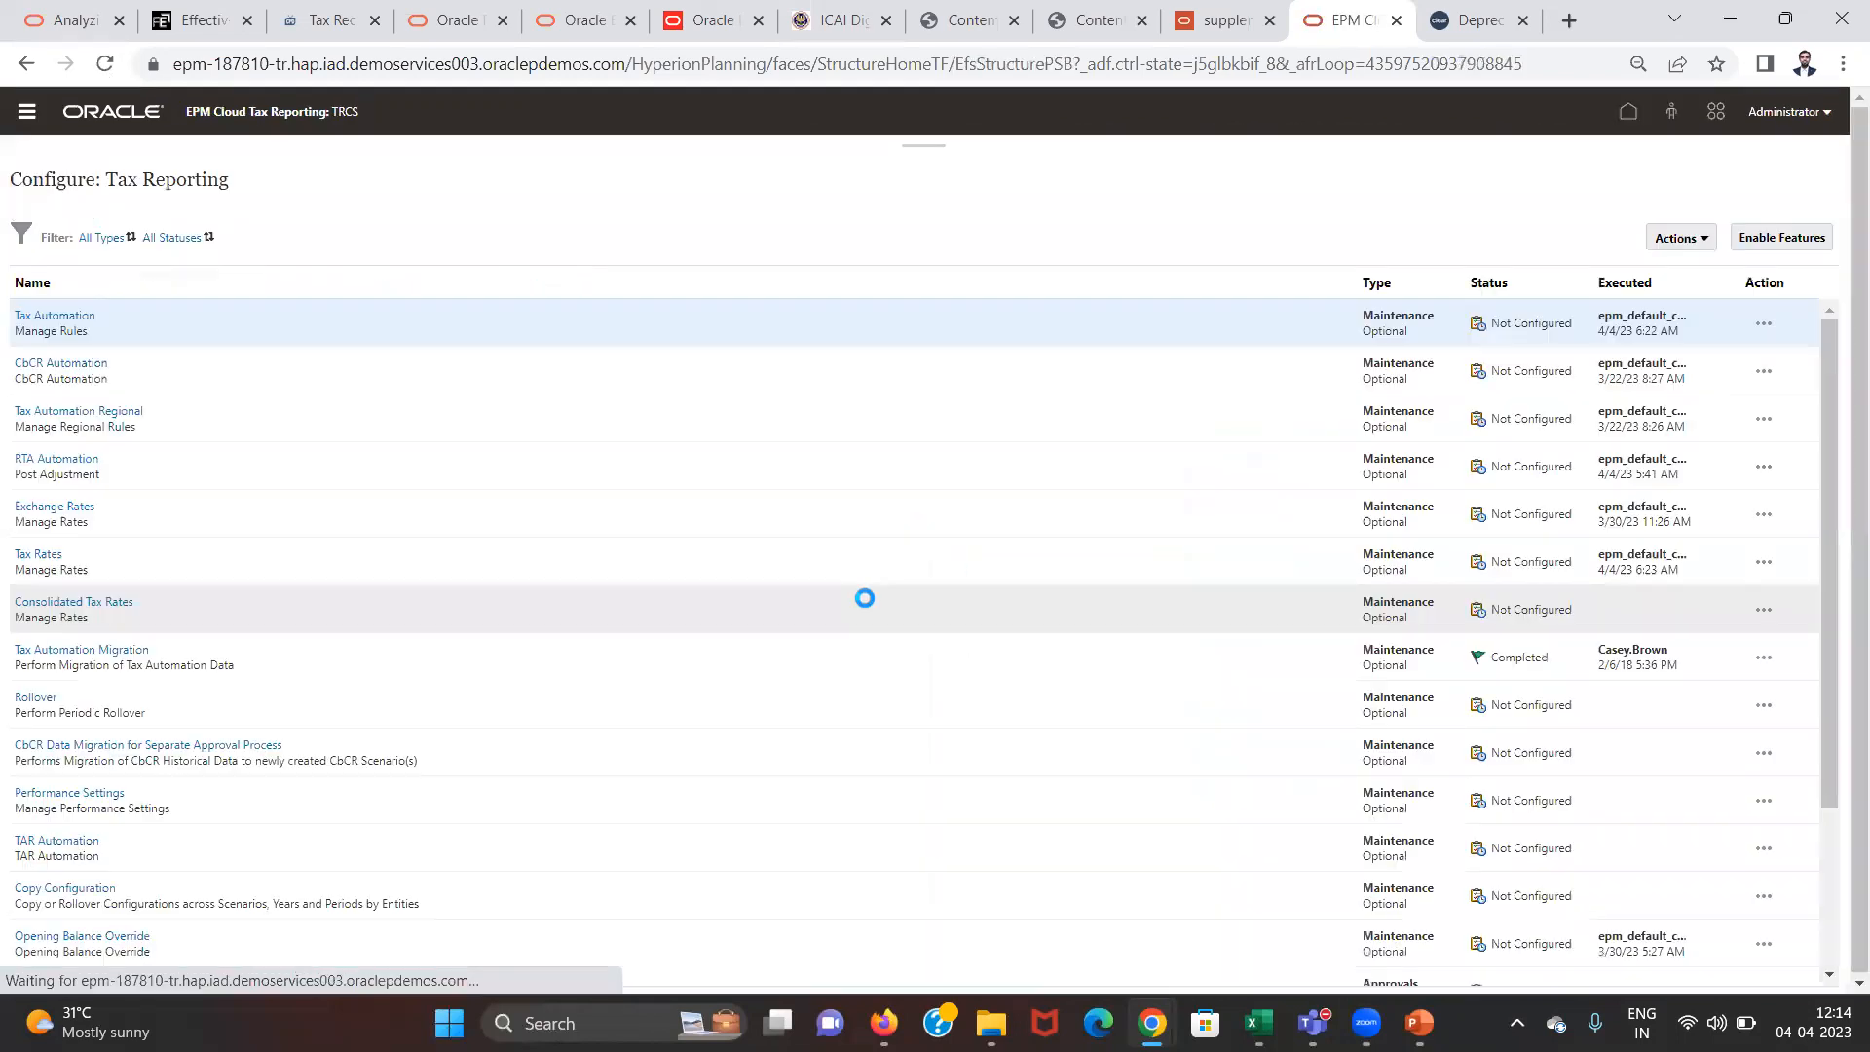
pyautogui.click(82, 324)
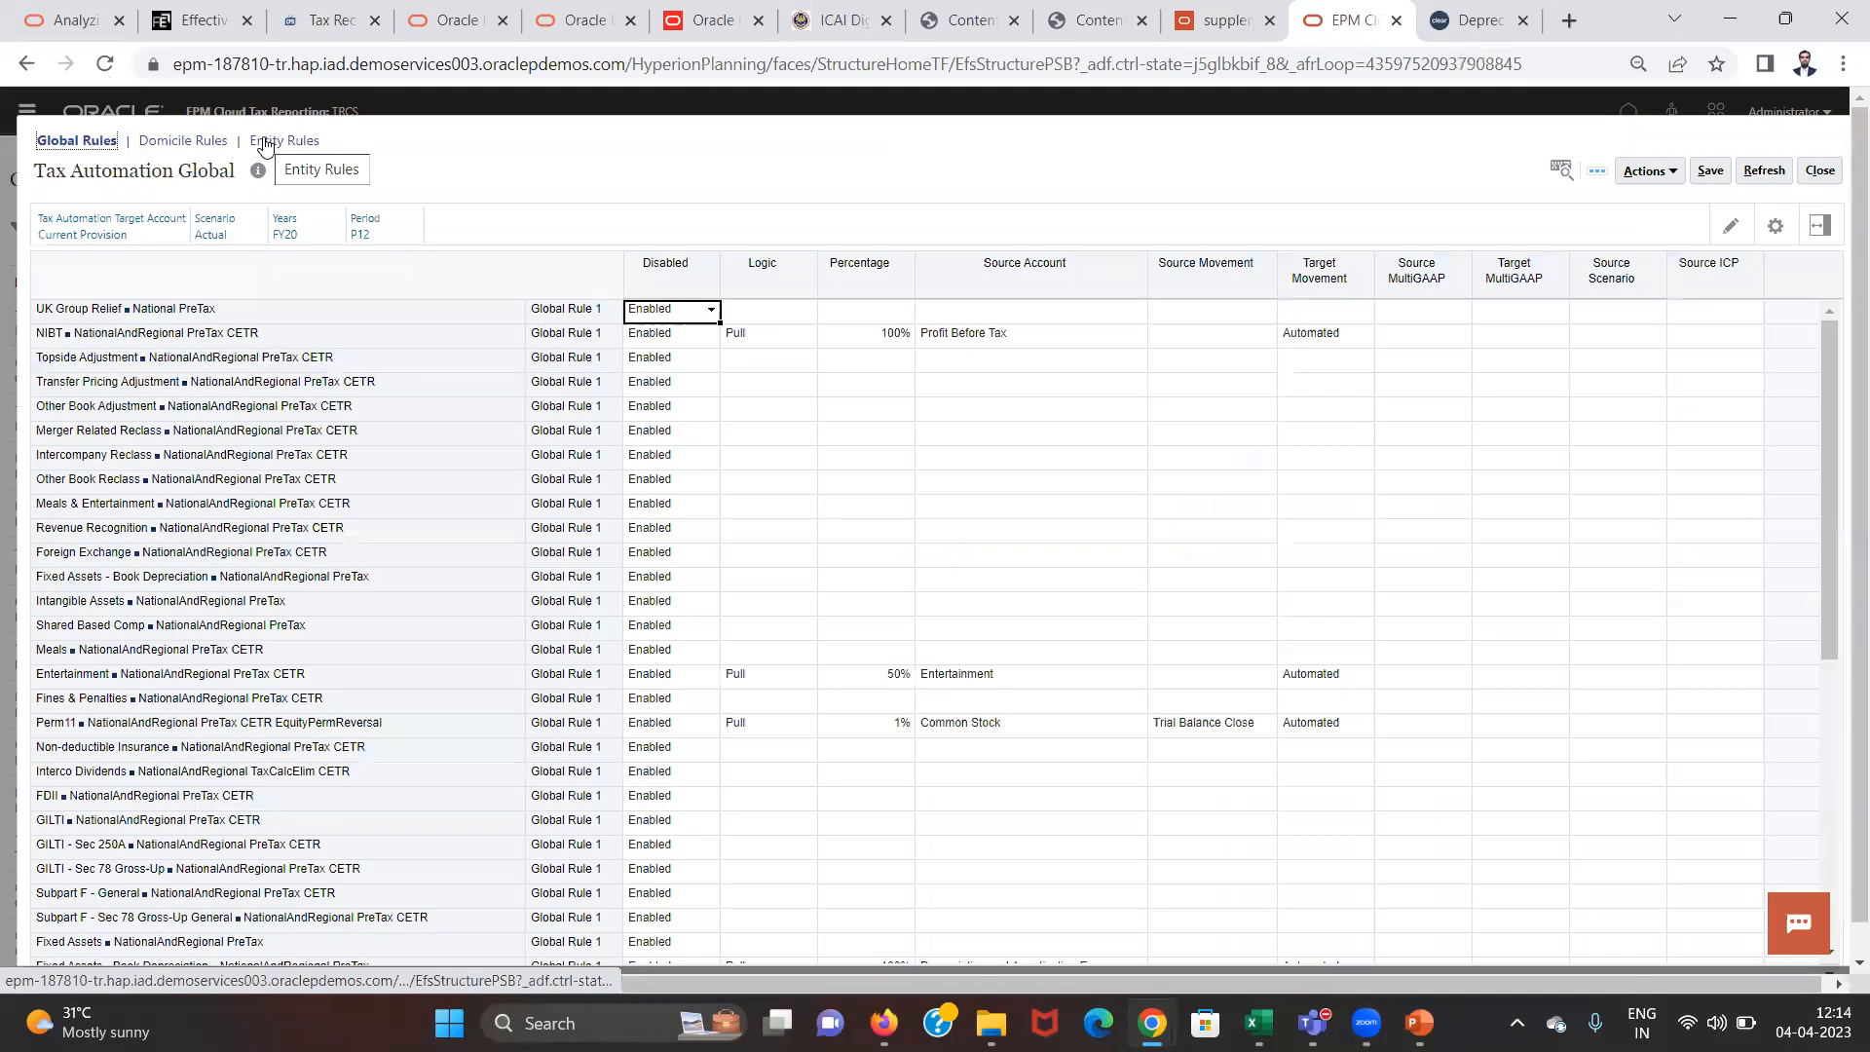
pyautogui.click(263, 139)
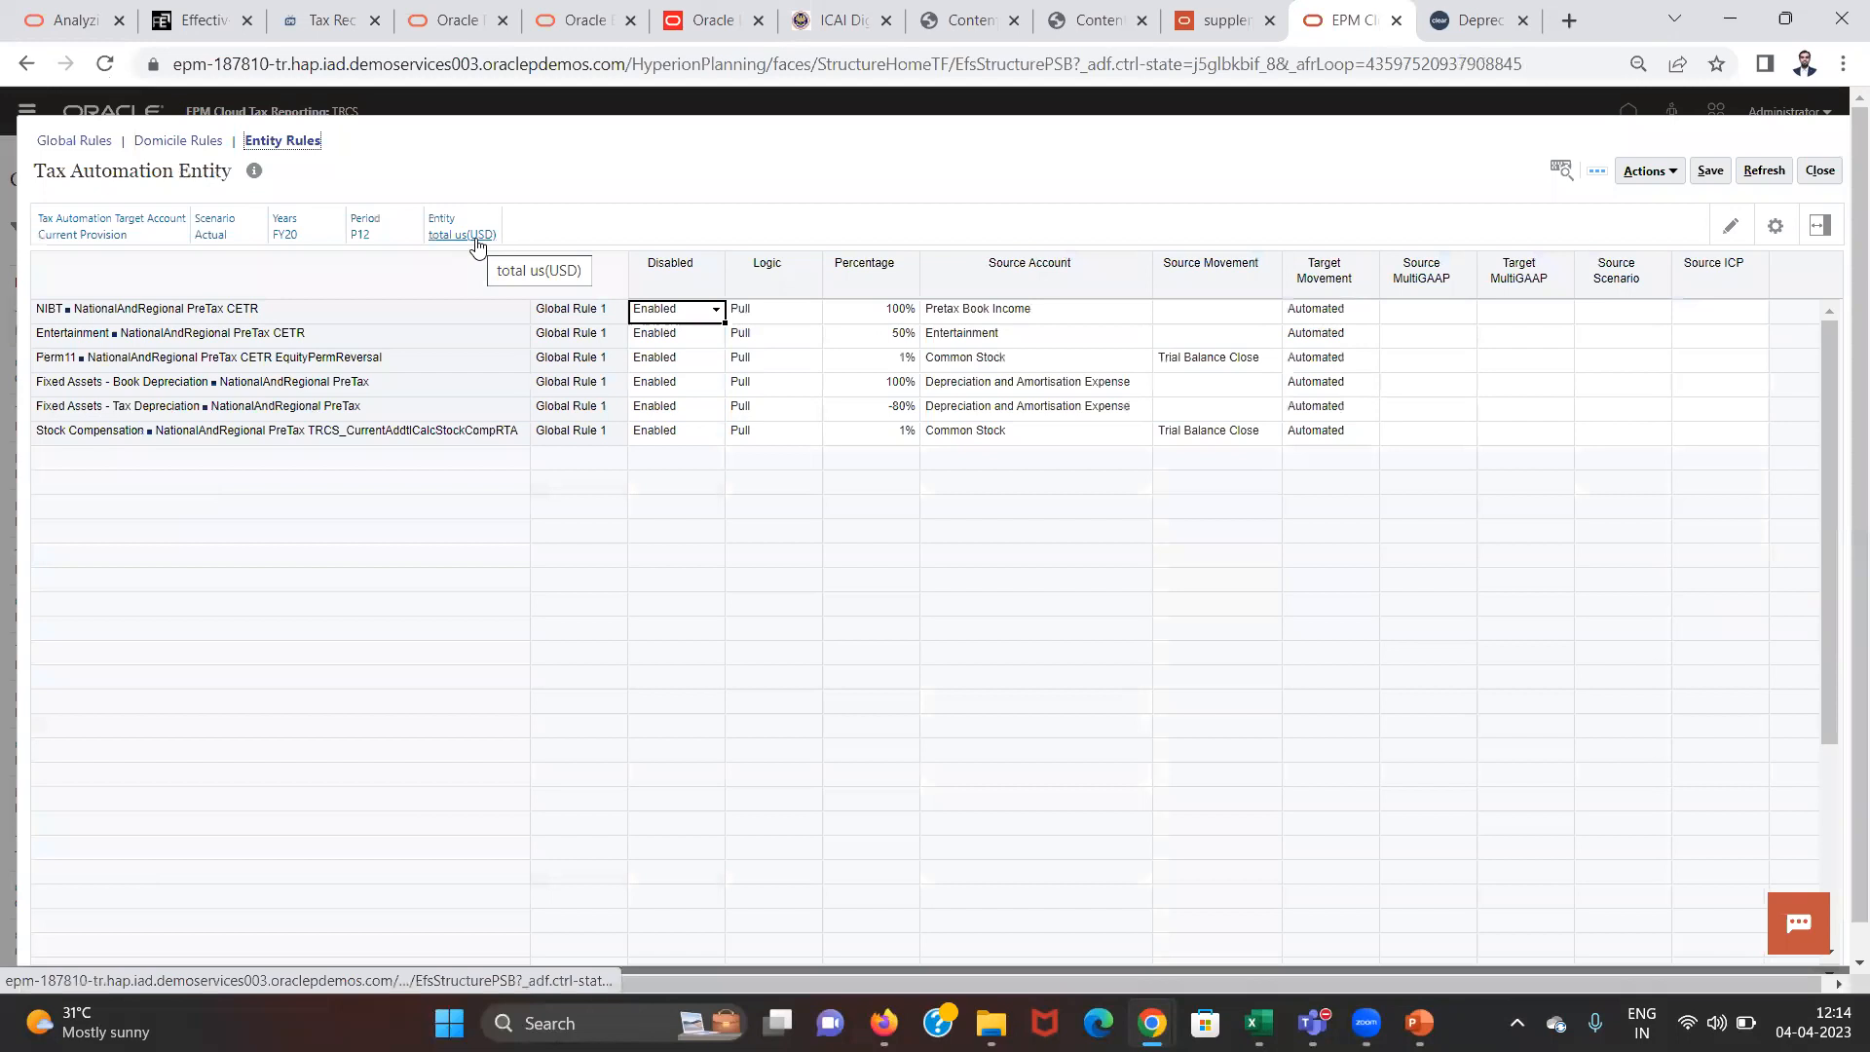
# Step: Check the entity members available for the Entity Rules without changing the selection, and close Tax Automation
pyautogui.click(478, 243)
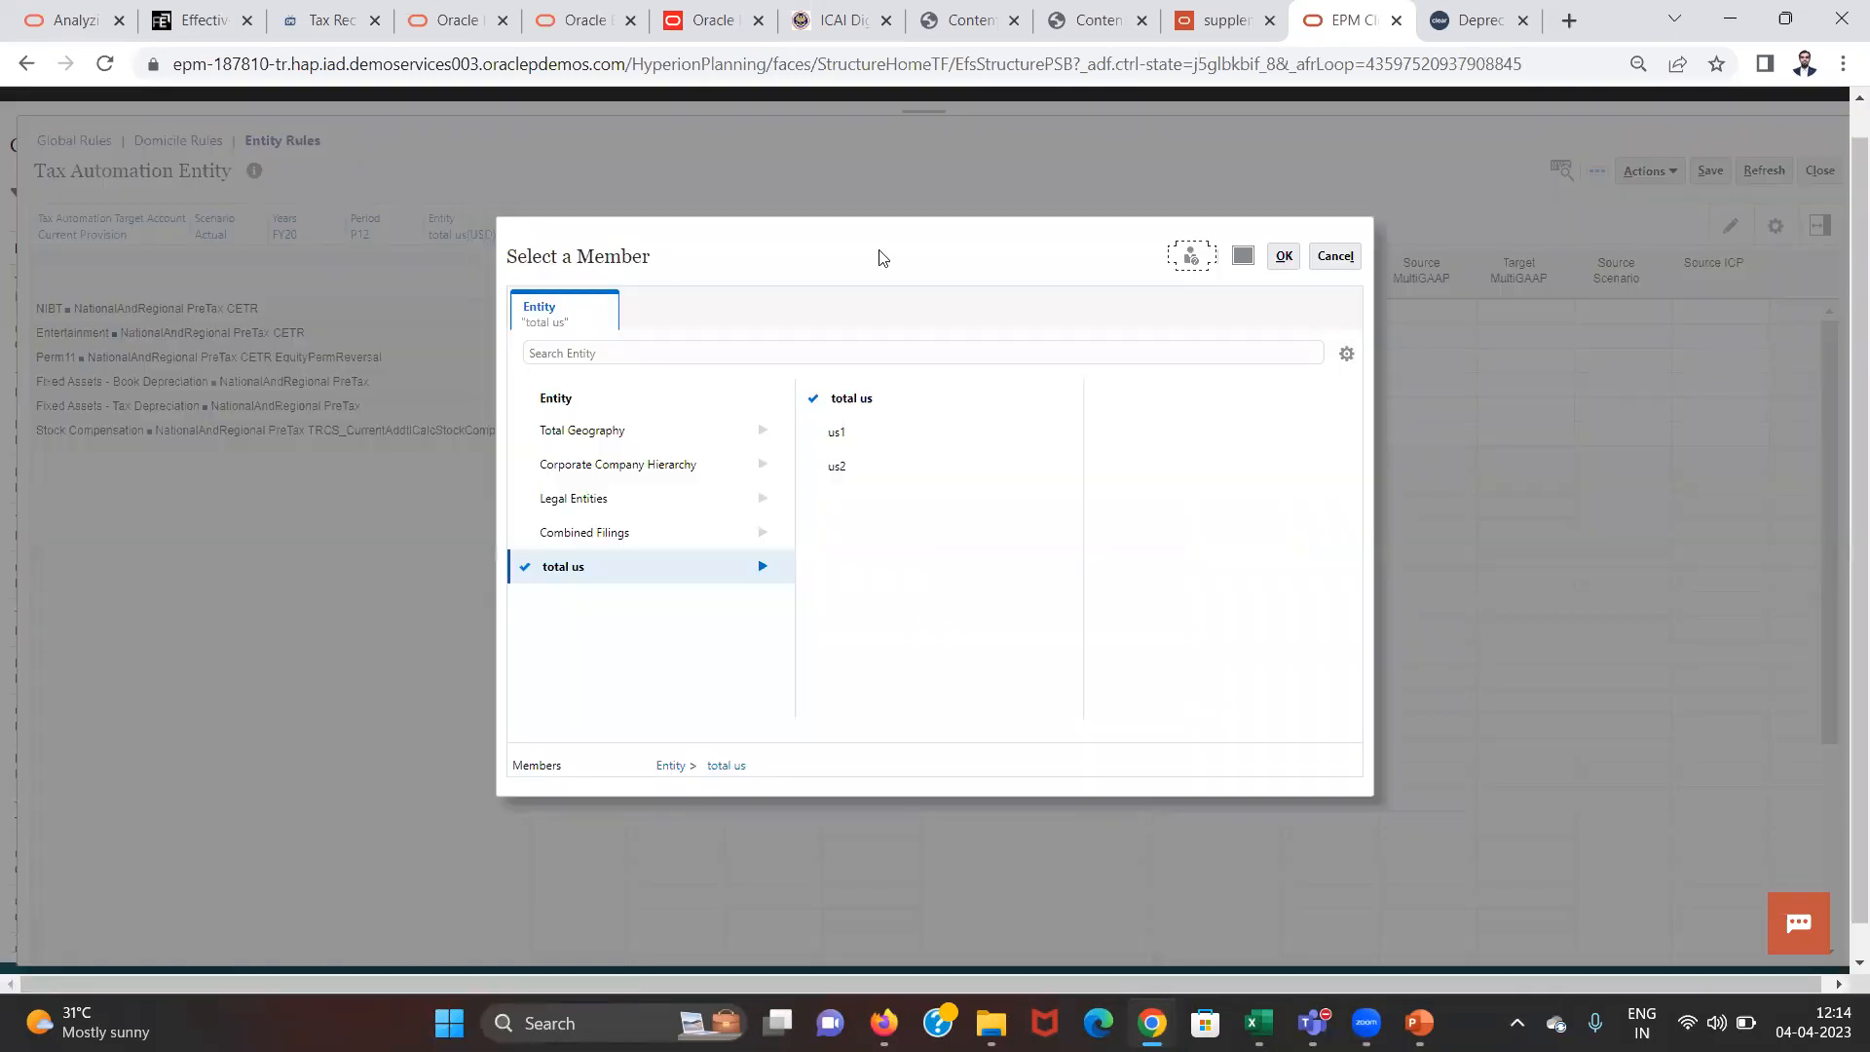
pyautogui.click(1337, 256)
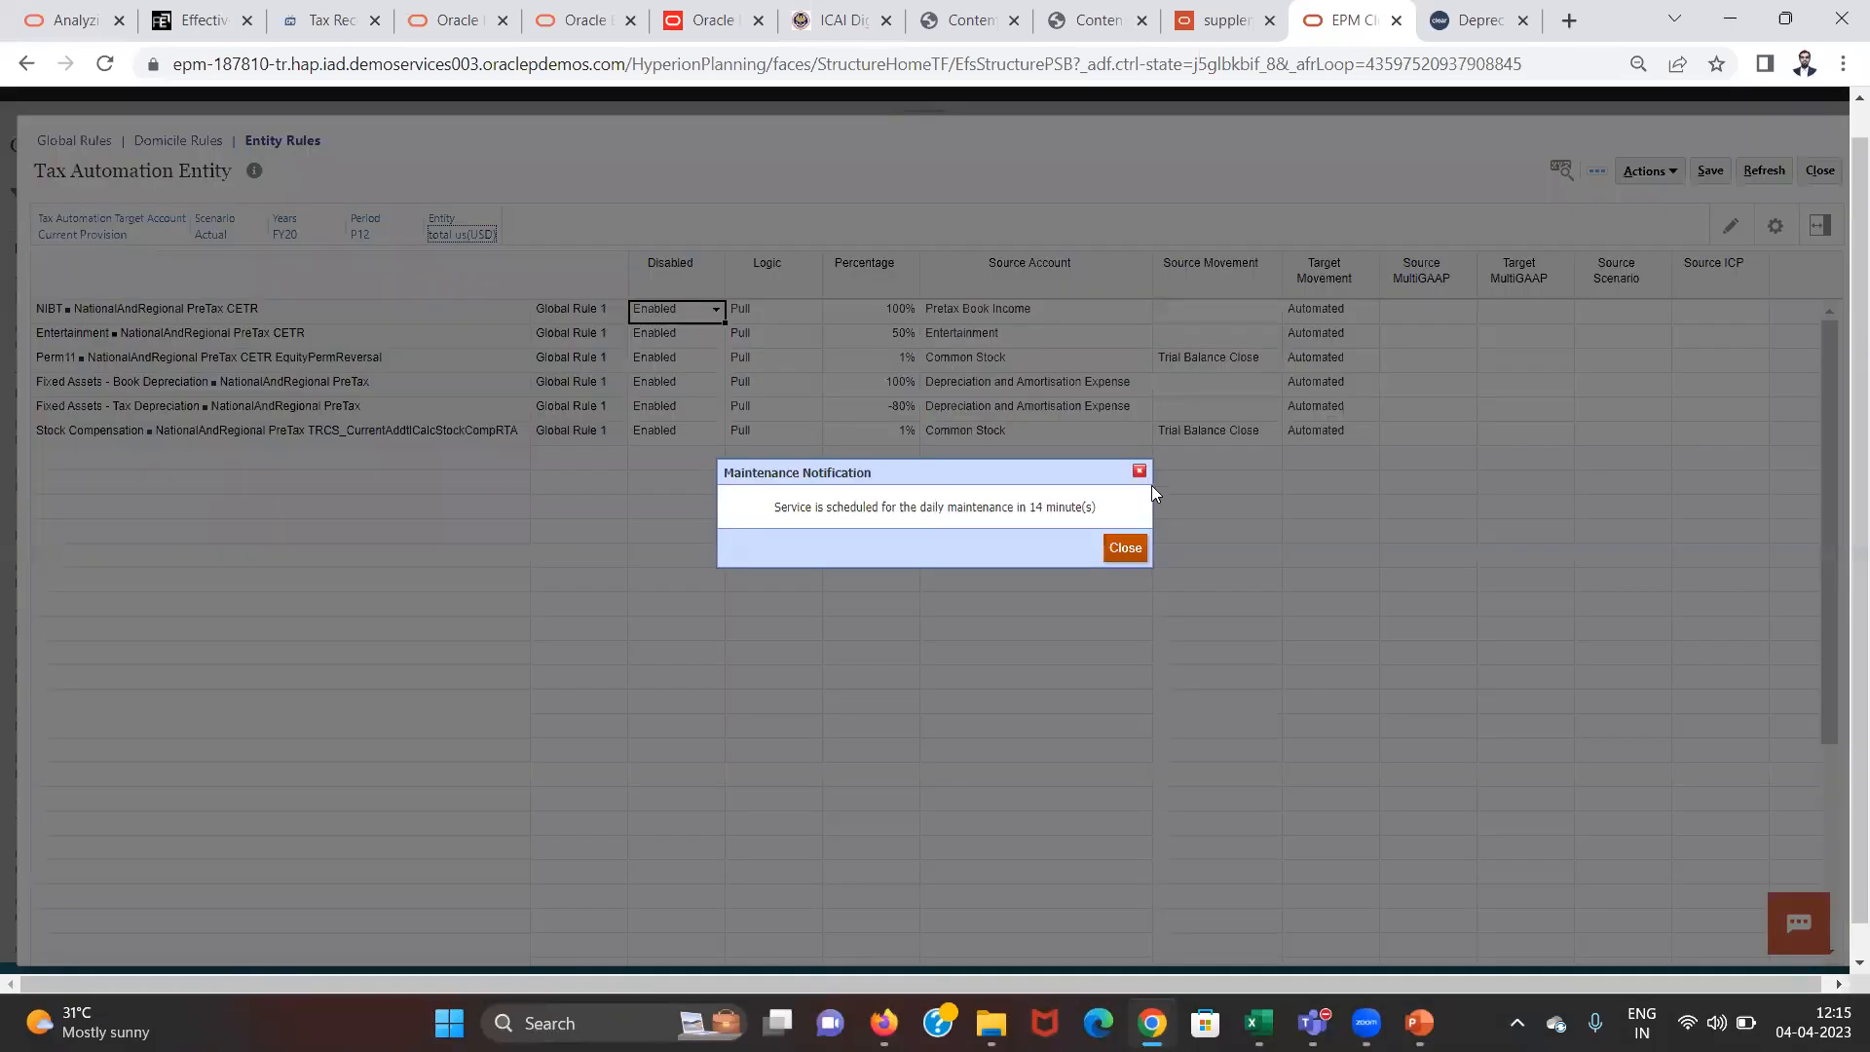
pyautogui.click(1140, 472)
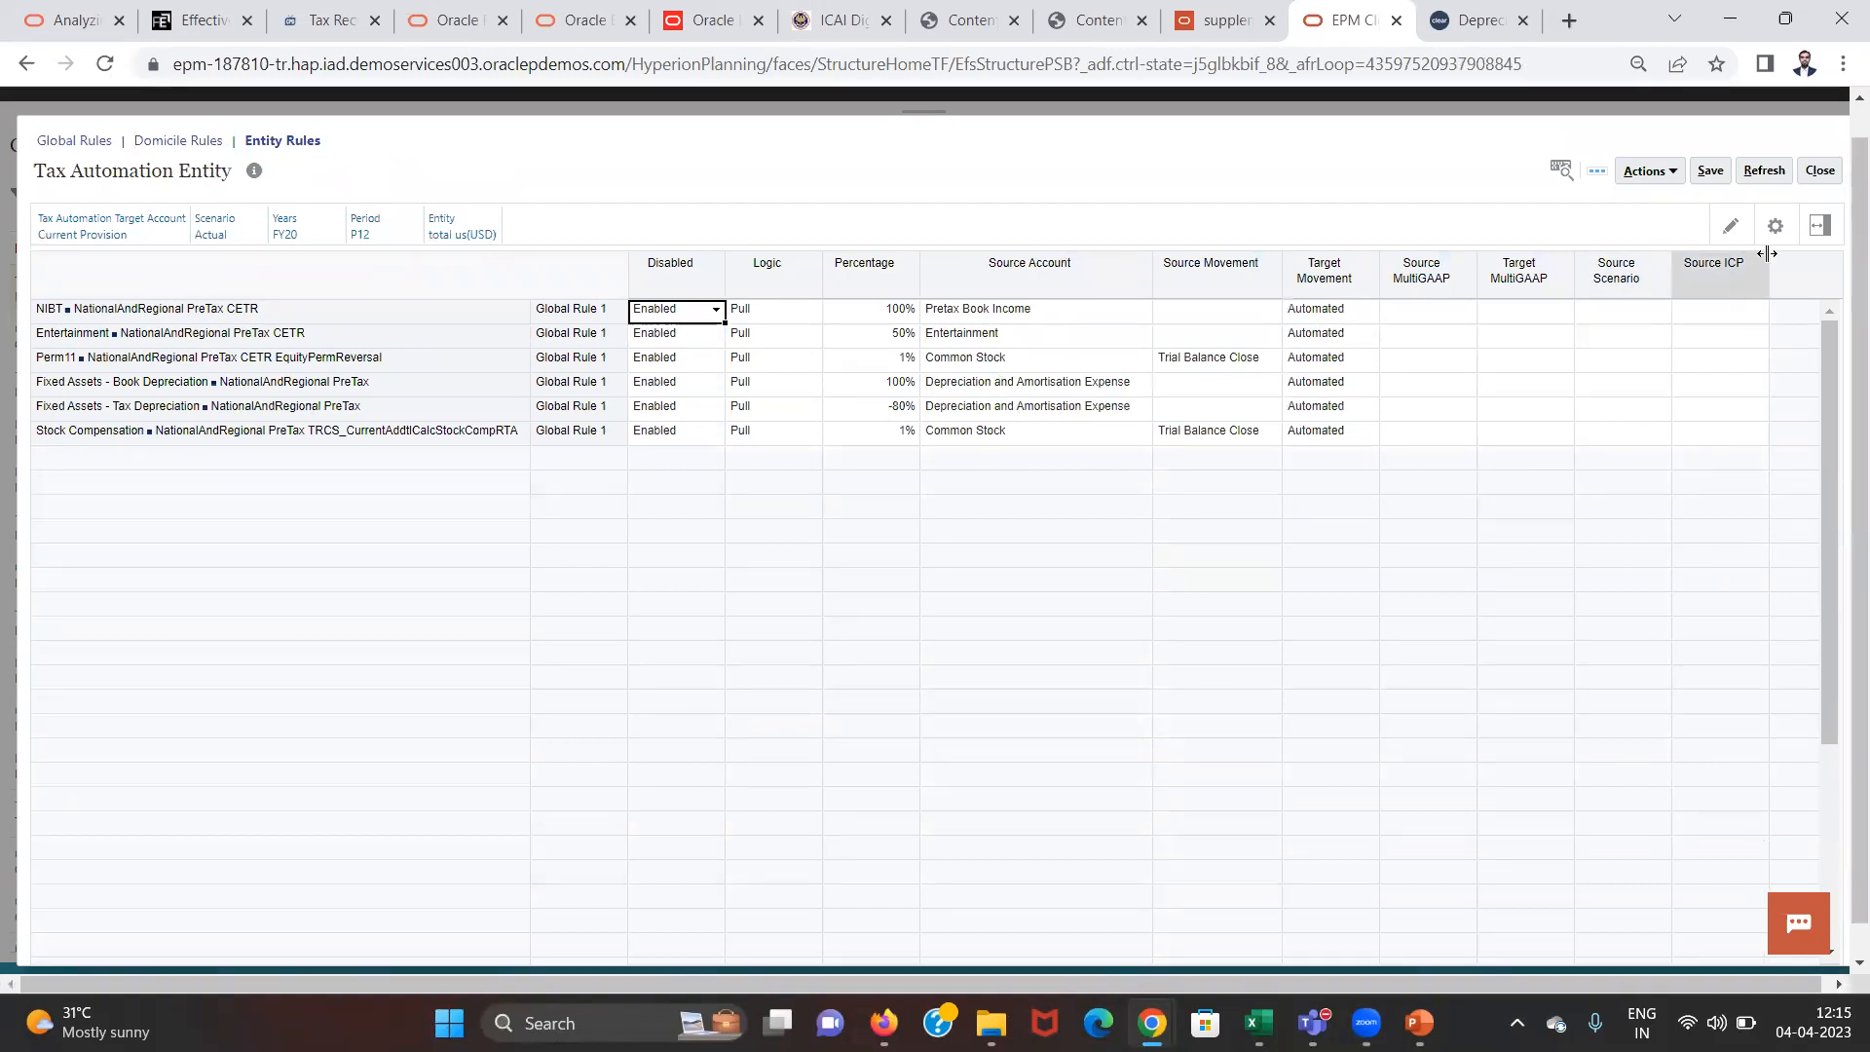
pyautogui.click(1812, 173)
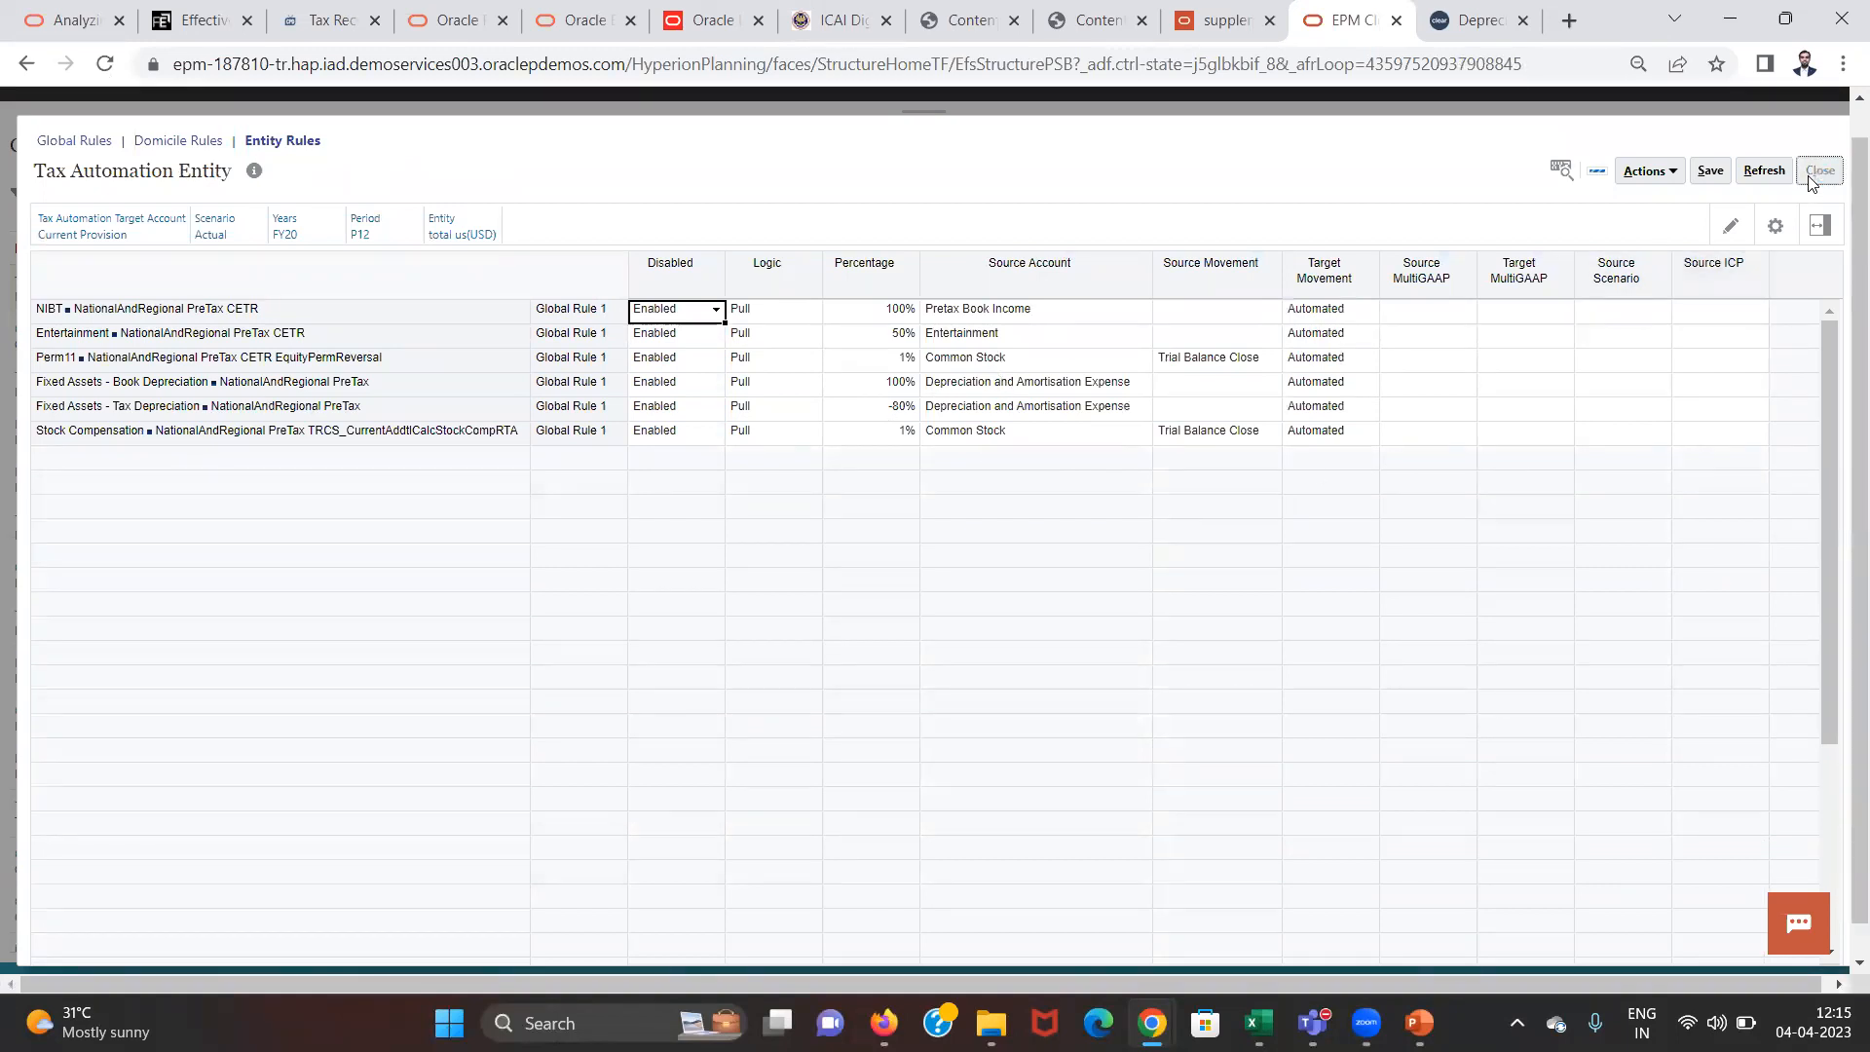